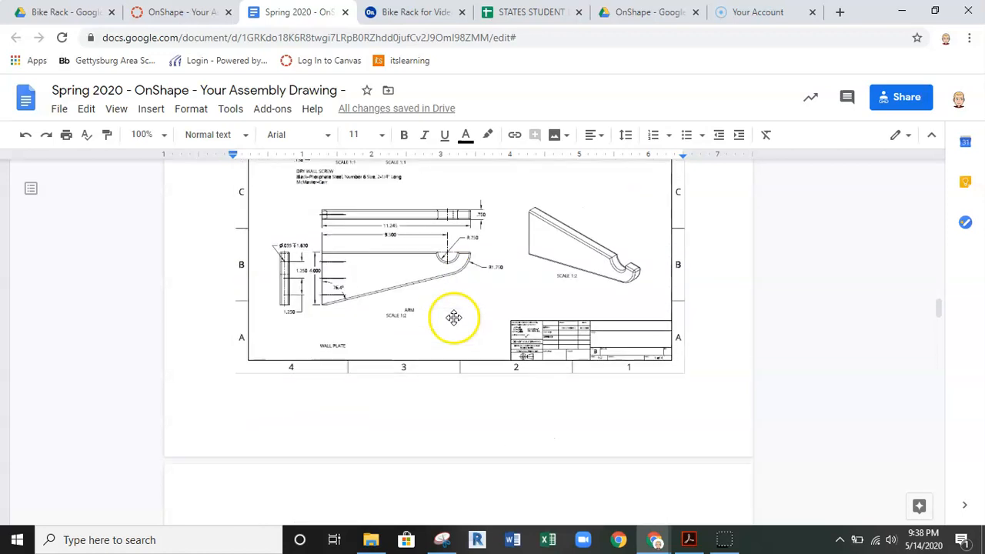
Review the reference bike rack drawings of the dry wall screw, arm, wall plate, exploded assembly and assembled rack.
scroll(453, 313, "up", 2)
scroll(452, 315, "down", 10)
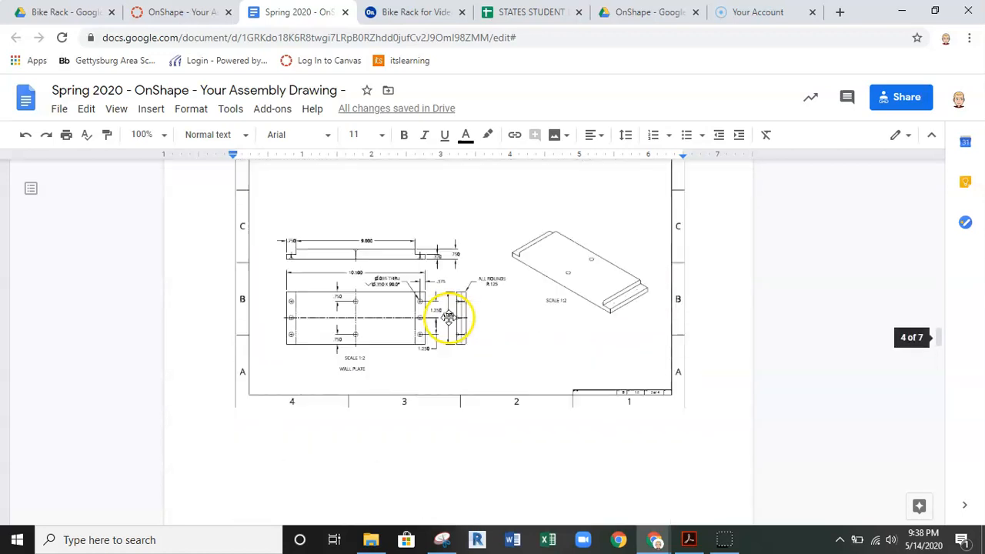
scroll(451, 319, "down", 10)
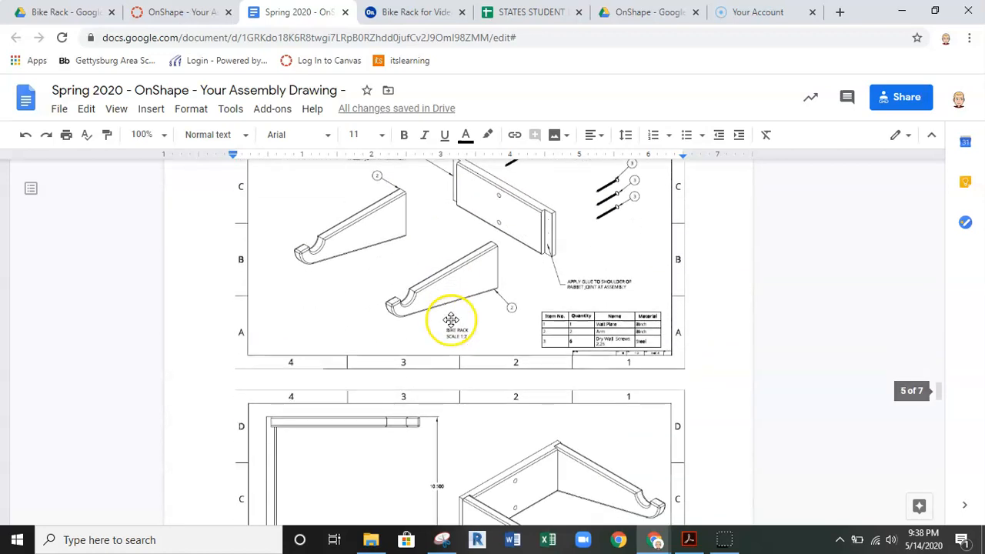
scroll(452, 322, "up", 7)
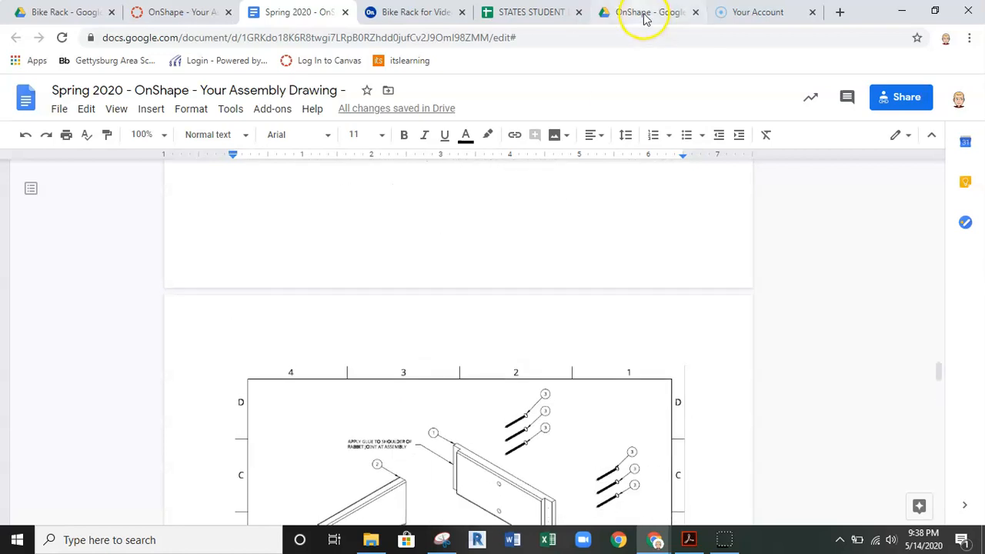
scroll(500, 313, "down", 2)
scroll(500, 316, "down", 5)
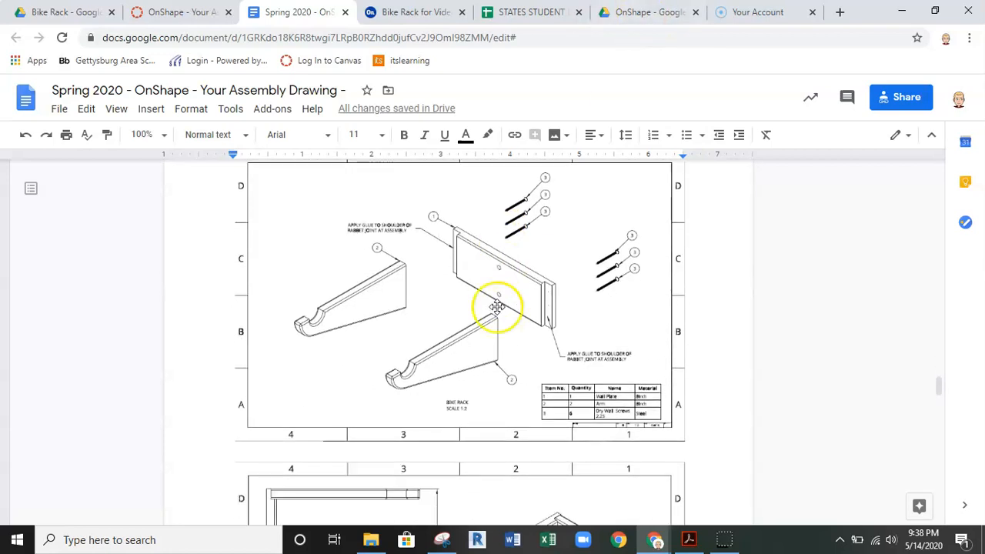
scroll(521, 297, "down", 3)
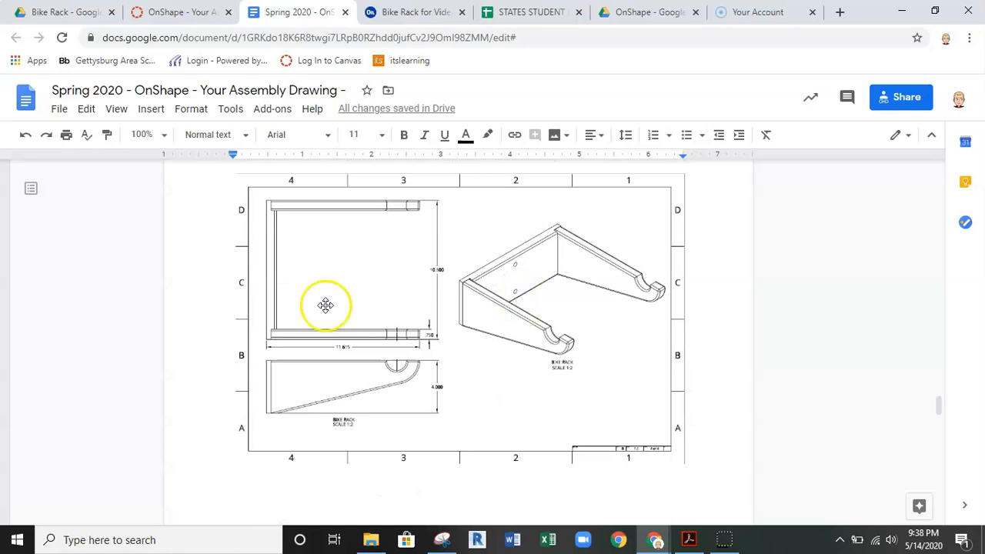
scroll(478, 358, "up", 2)
scroll(477, 347, "up", 5)
scroll(479, 331, "down", 12)
scroll(477, 328, "up", 2)
scroll(462, 338, "up", 2)
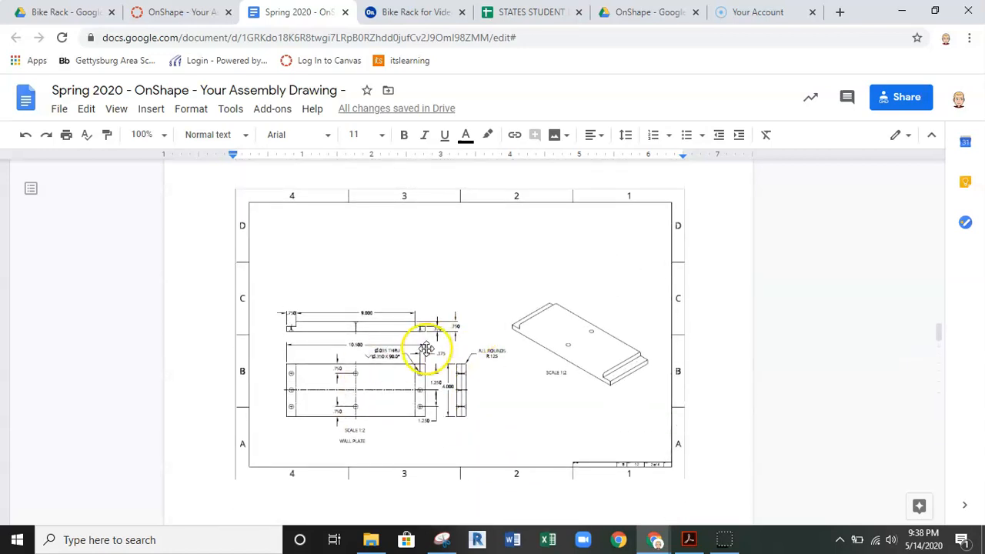
scroll(426, 347, "up", 15)
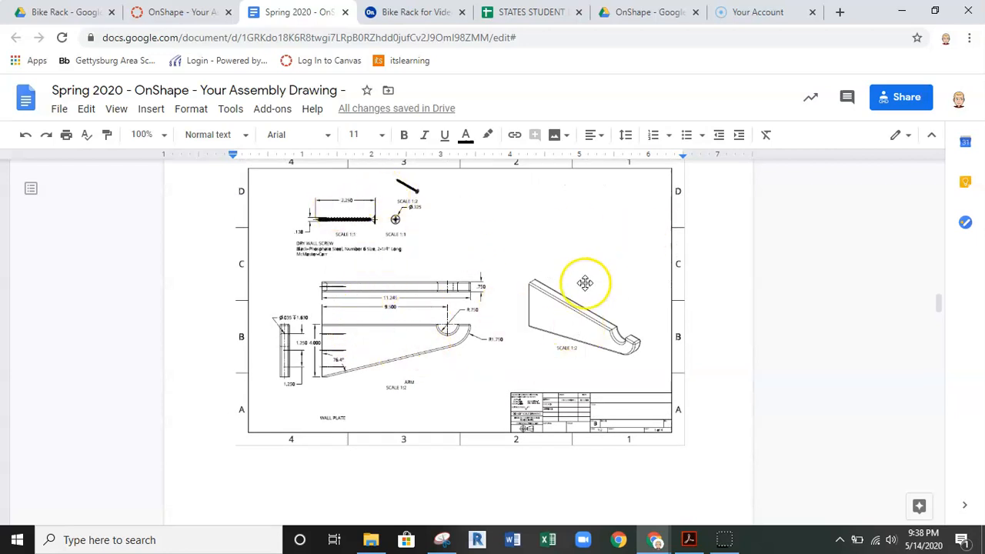
Switch to the Onshape bike rack document and create a drawing from the ANSI_A_INCH.dwt template with no views.
left_click(402, 14)
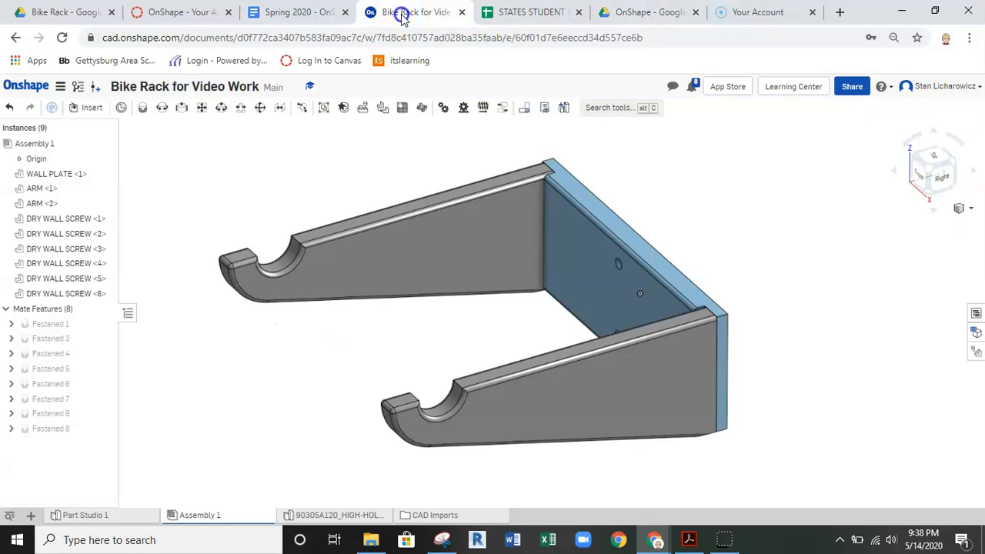
left_click(31, 516)
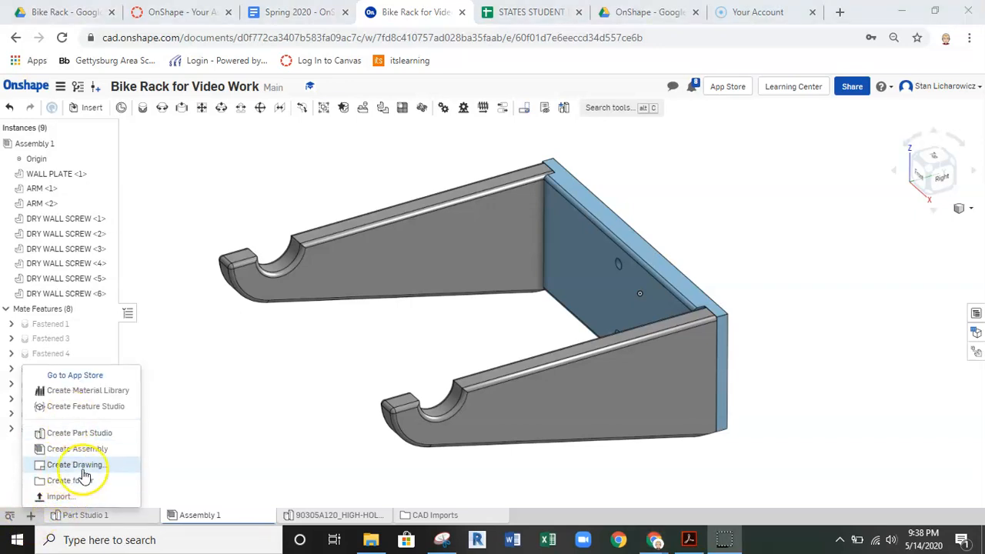
left_click(76, 465)
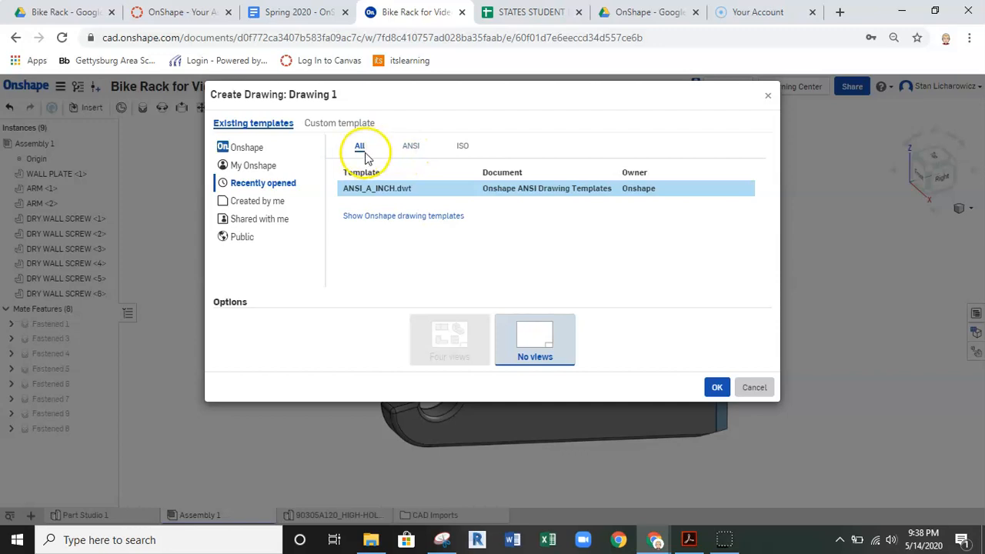
left_click(409, 151)
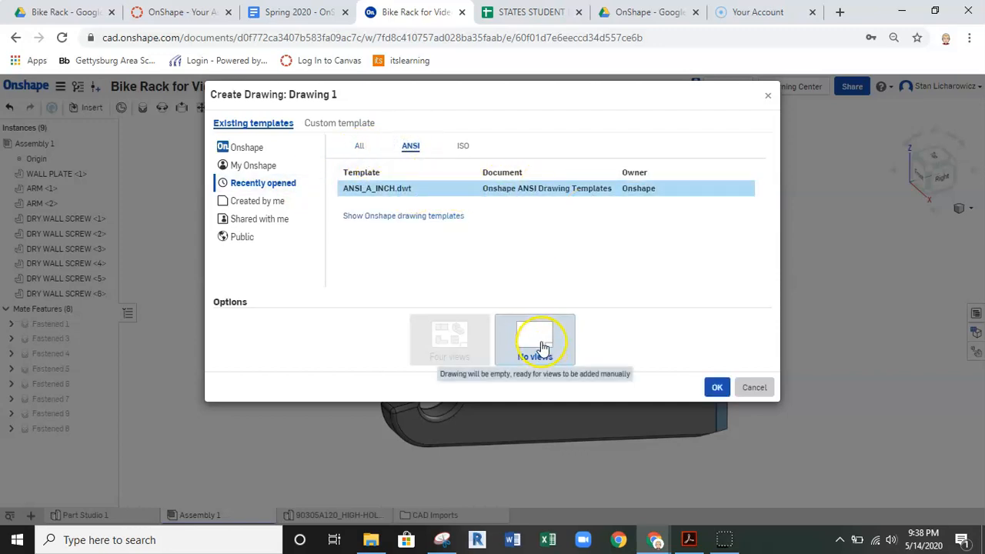
left_click(717, 387)
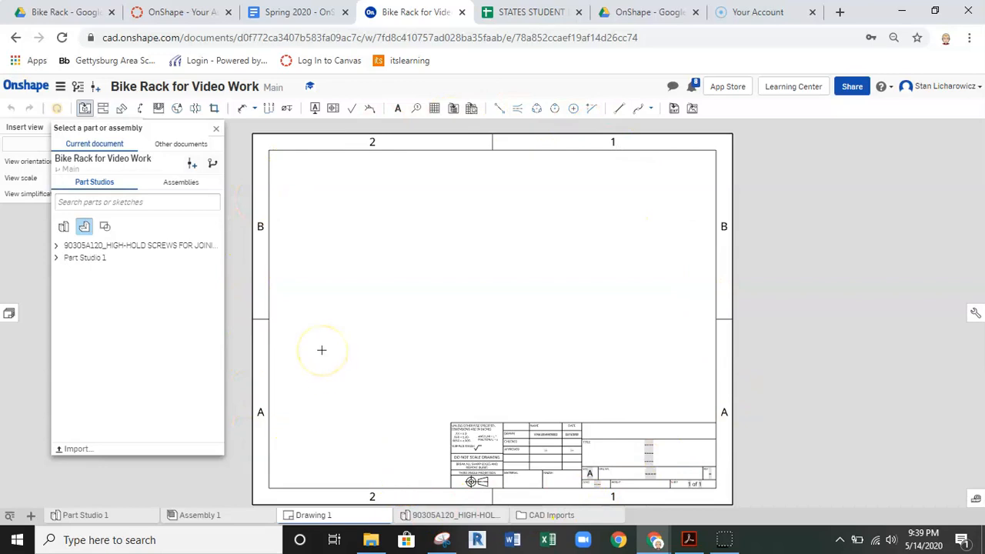
Check the reference drawing in Google Docs, return to the Onshape drawing and dismiss its pending view insertion.
left_click(295, 9)
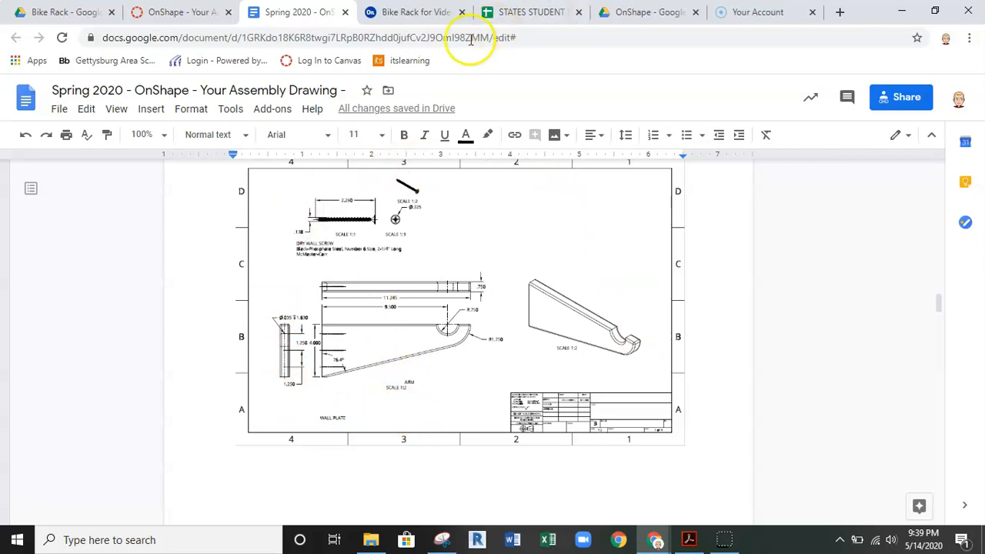
left_click(428, 12)
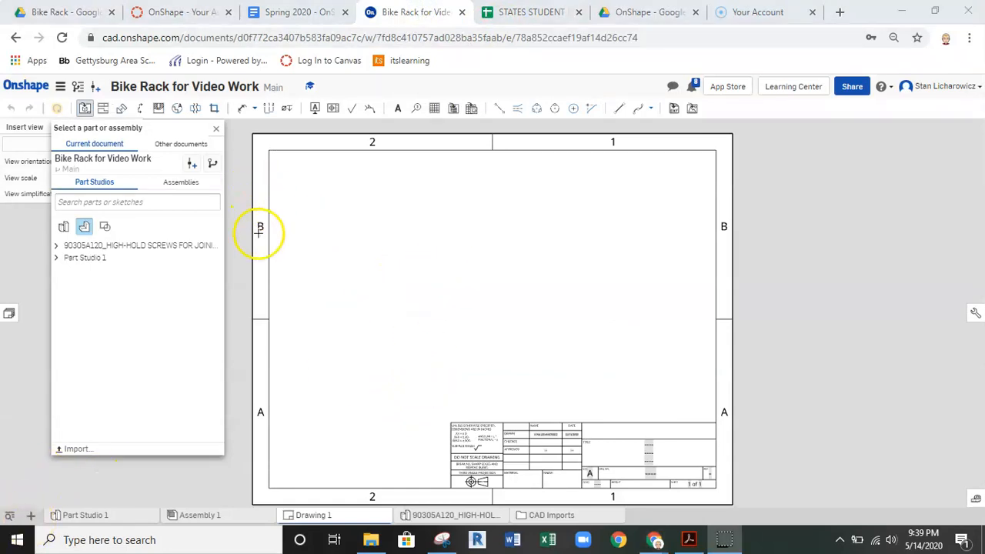
left_click(216, 129)
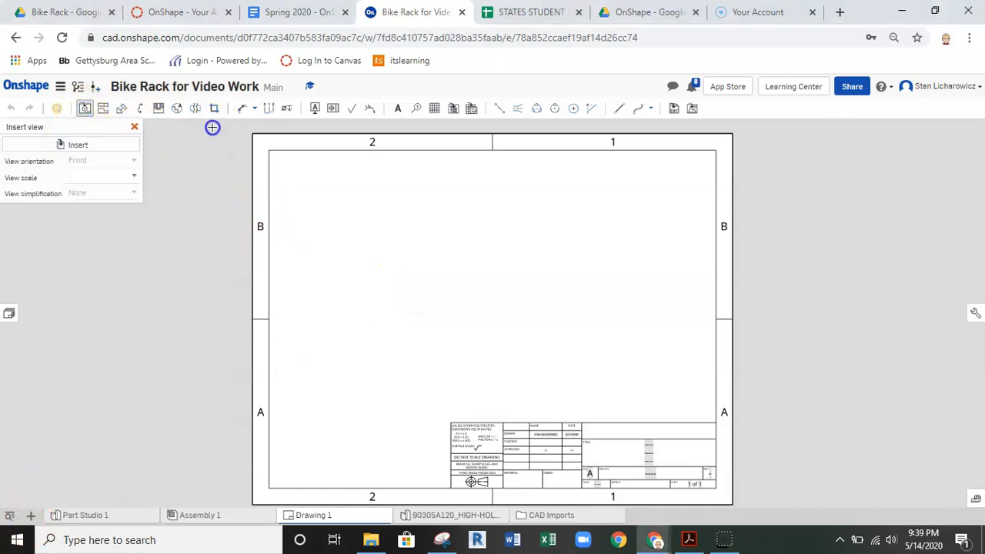
left_click(134, 127)
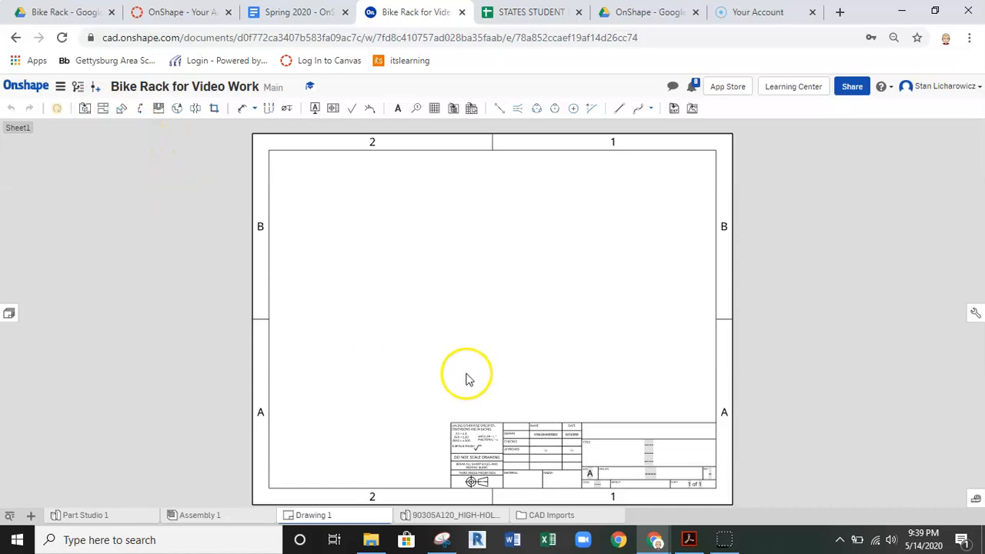
Show the sheet list and change Sheet1's size to B in its sheet properties.
left_click(10, 314)
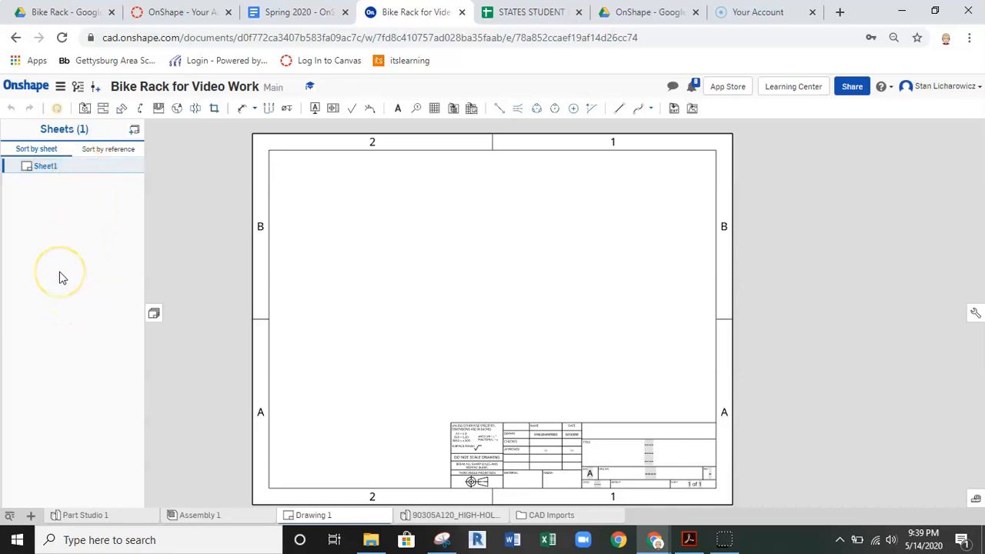
left_click(75, 278)
right_click(321, 275)
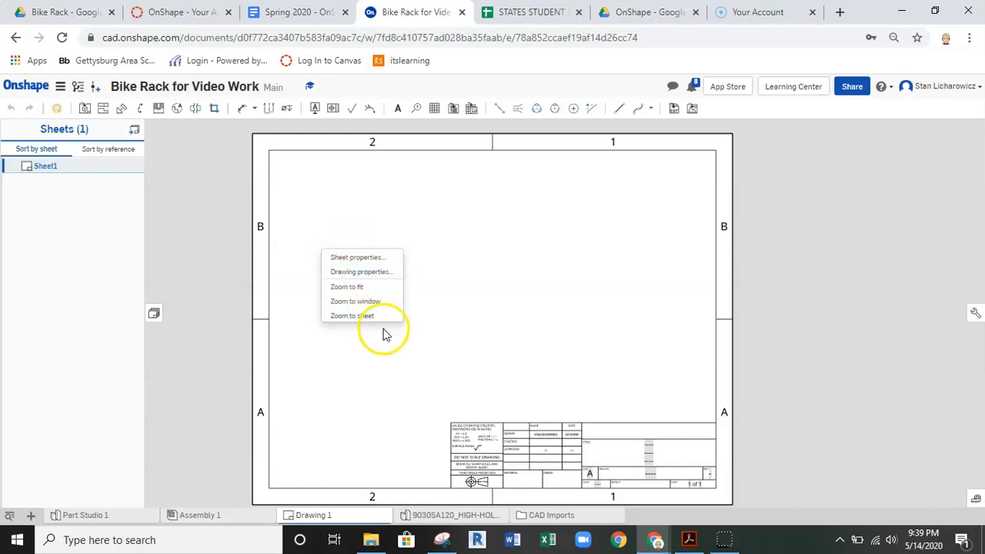
left_click(349, 259)
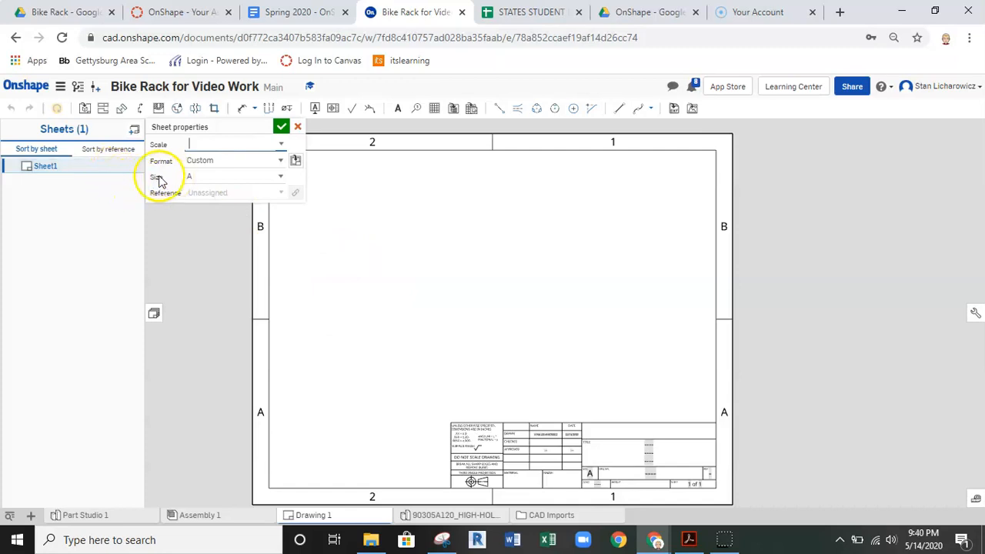
left_click(280, 176)
left_click(221, 213)
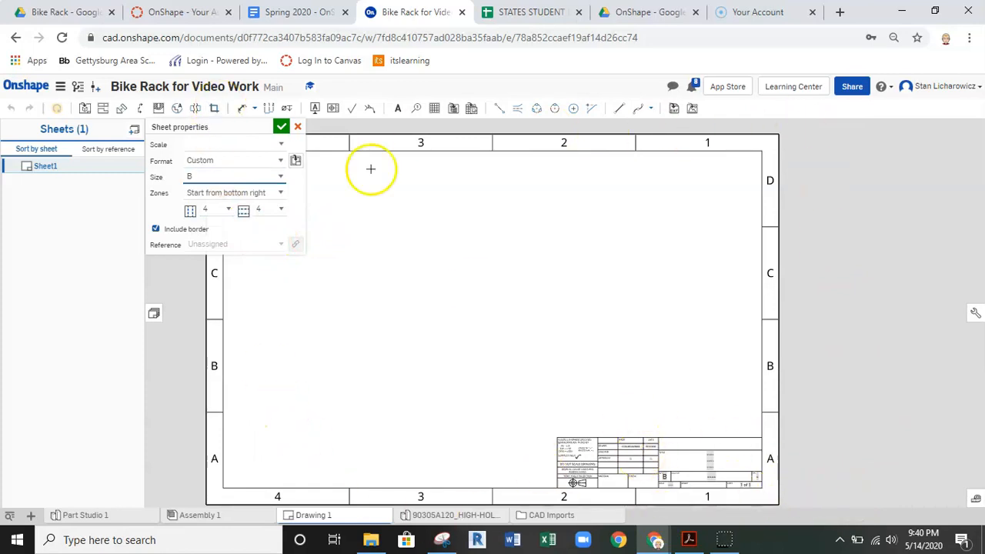
left_click(280, 129)
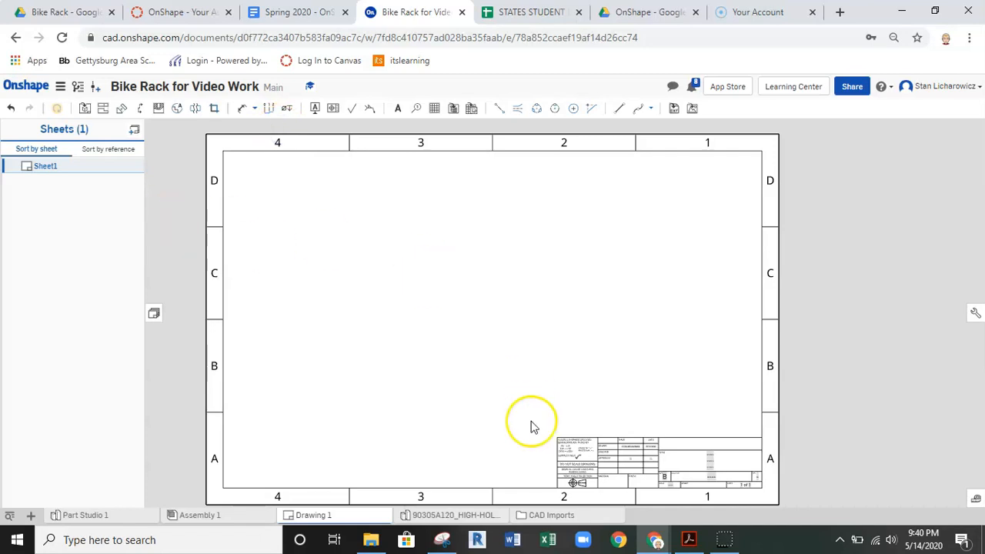
Start inserting a view and choose the DRY WALL SCREW part from the high-hold screws part studio.
left_click(31, 517)
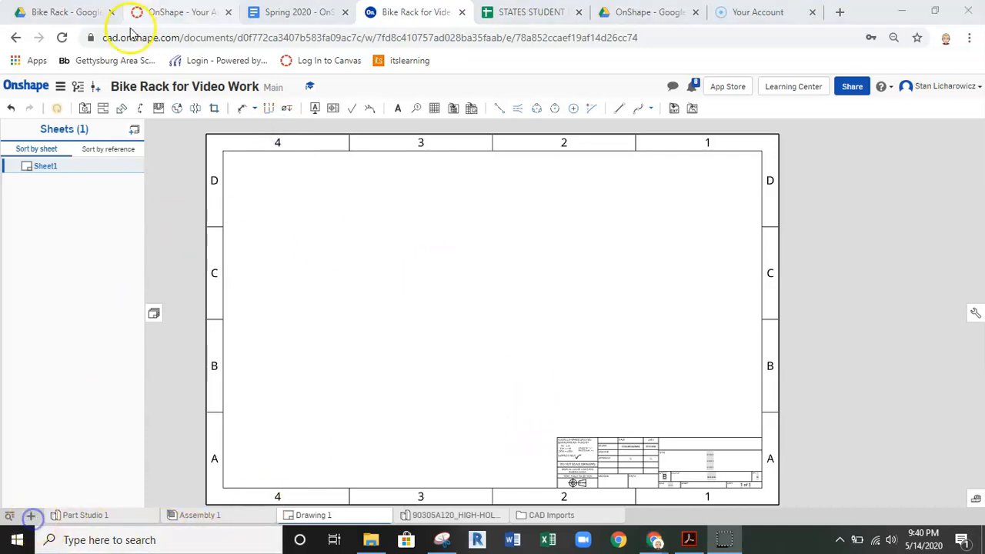
left_click(87, 110)
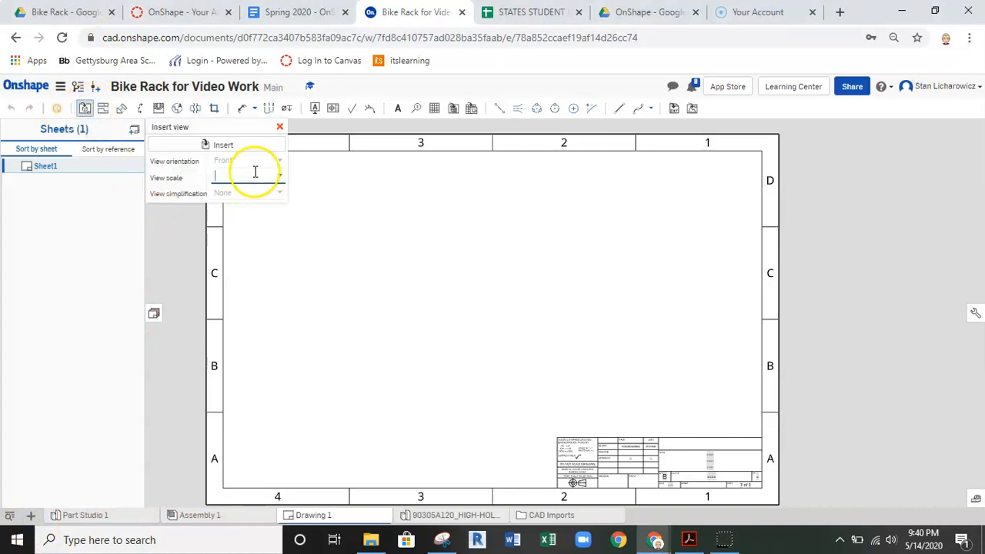
left_click(246, 146)
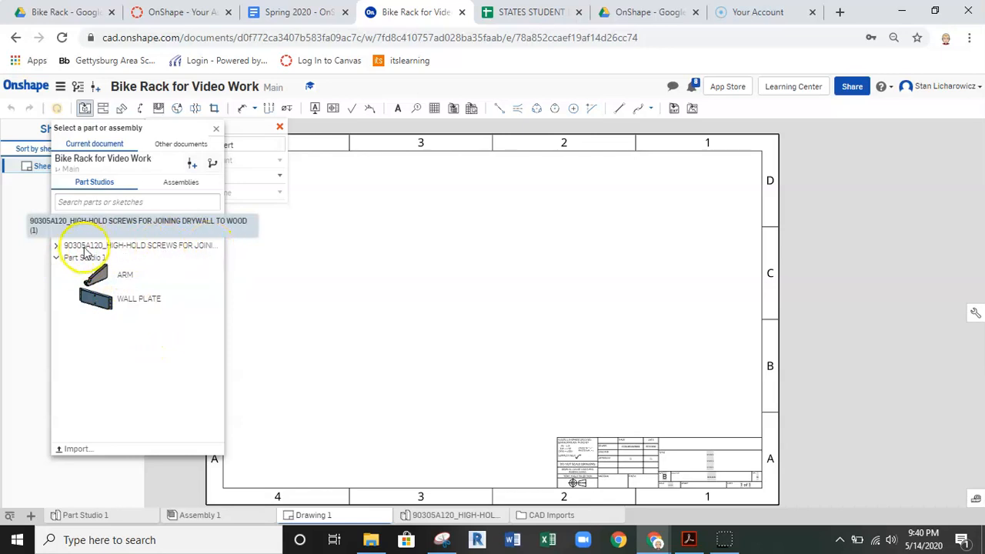
left_click(56, 245)
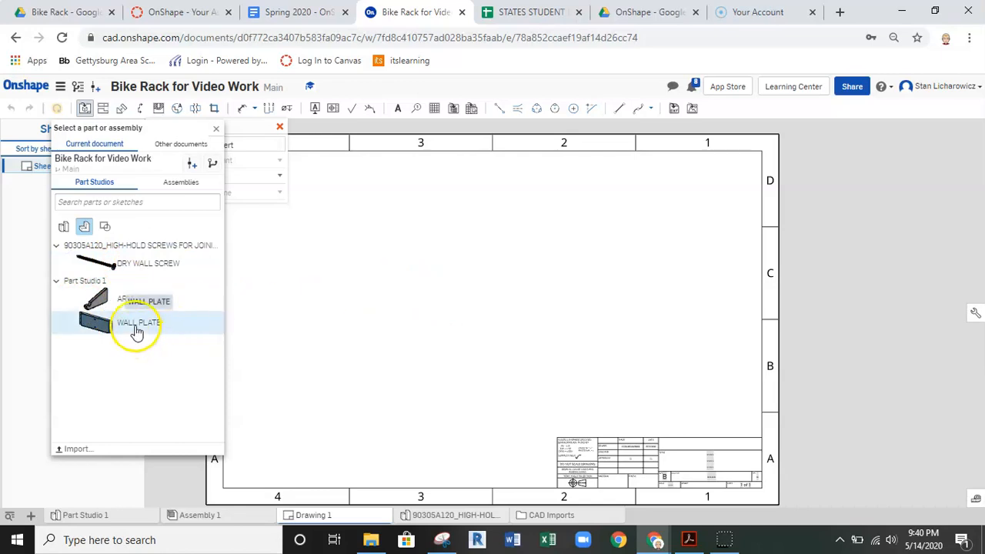
left_click(121, 259)
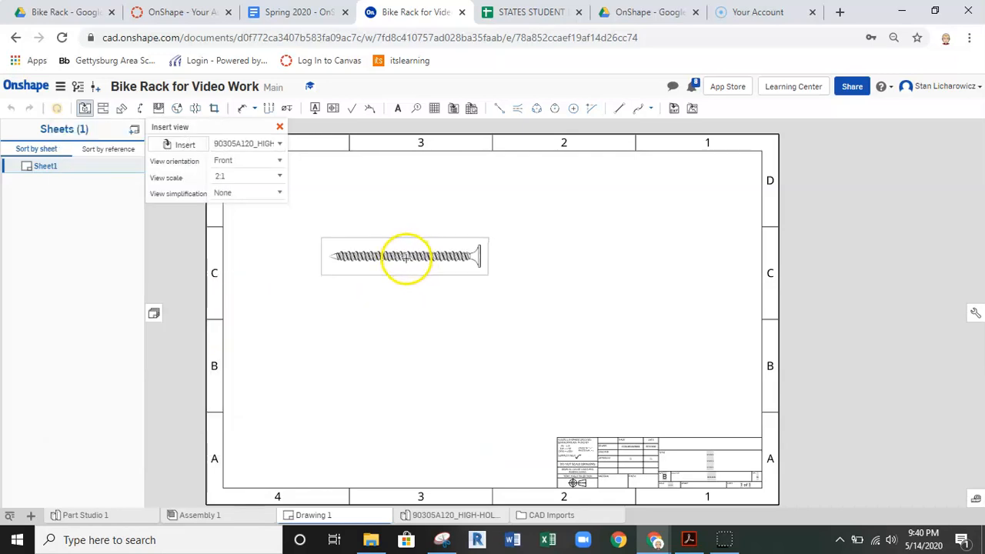
left_click(279, 175)
left_click(282, 193)
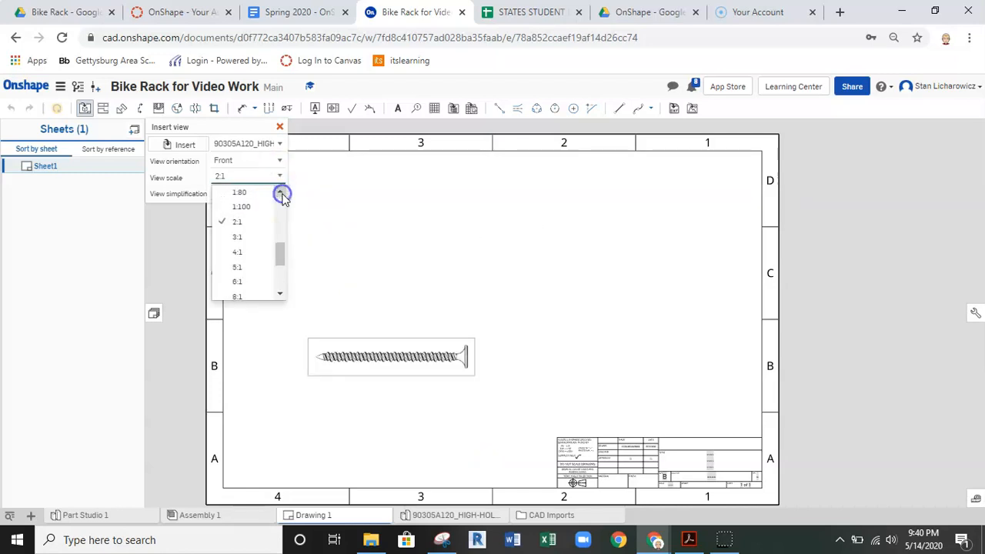
left_click(281, 194)
left_click(282, 193)
left_click(281, 193)
left_click_drag(279, 224, 282, 216)
left_click(250, 201)
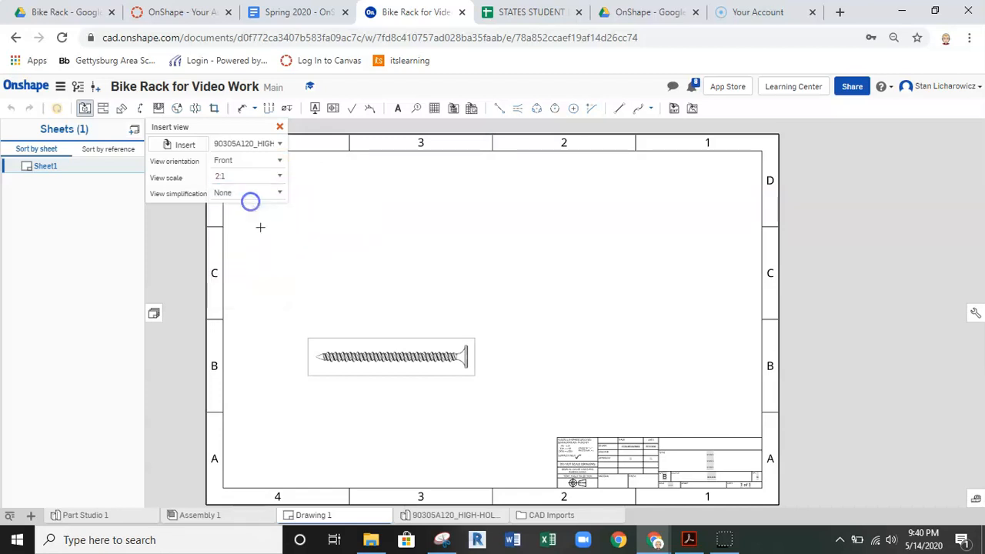
Set the view scale to 1:1 and place the screw's front view in the upper-left area of the sheet.
left_click(279, 177)
left_click(278, 191)
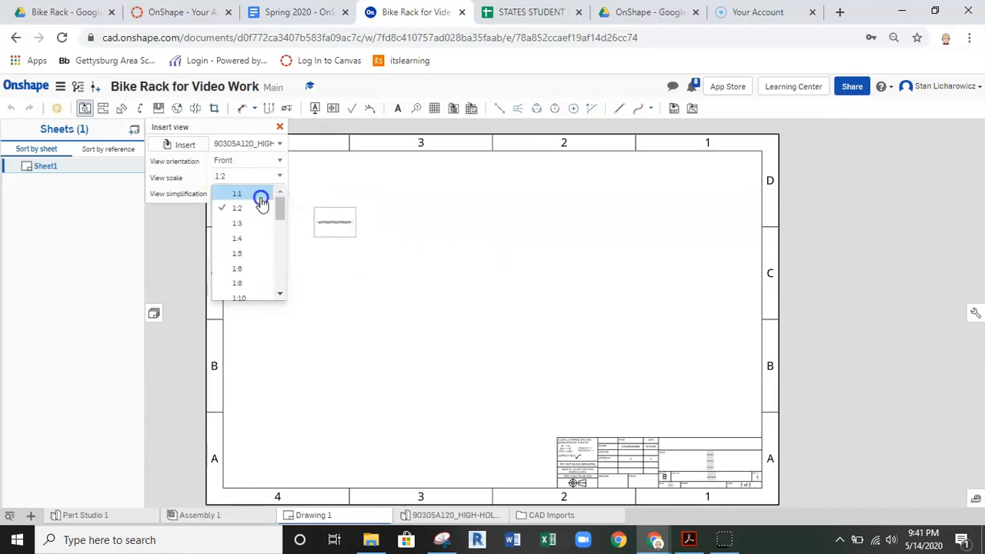
left_click(259, 196)
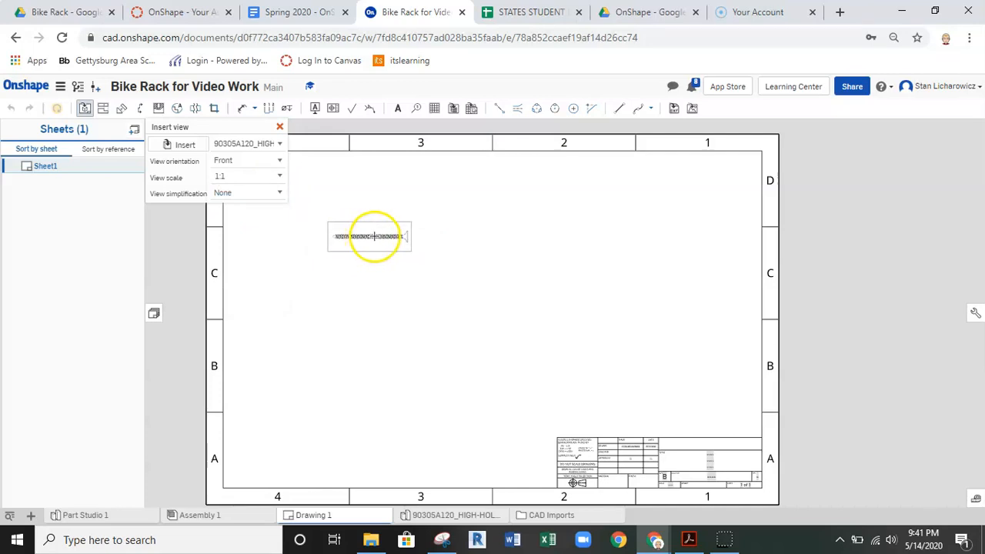
left_click(323, 223)
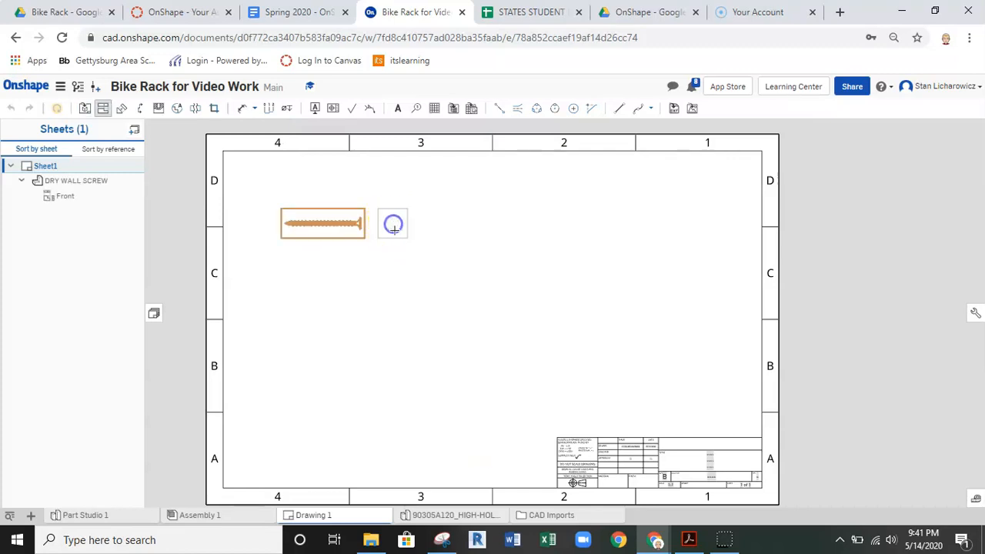
Place a projected right view of the screw's head beside the front view.
left_click(393, 229)
scroll(396, 225, "up", 5)
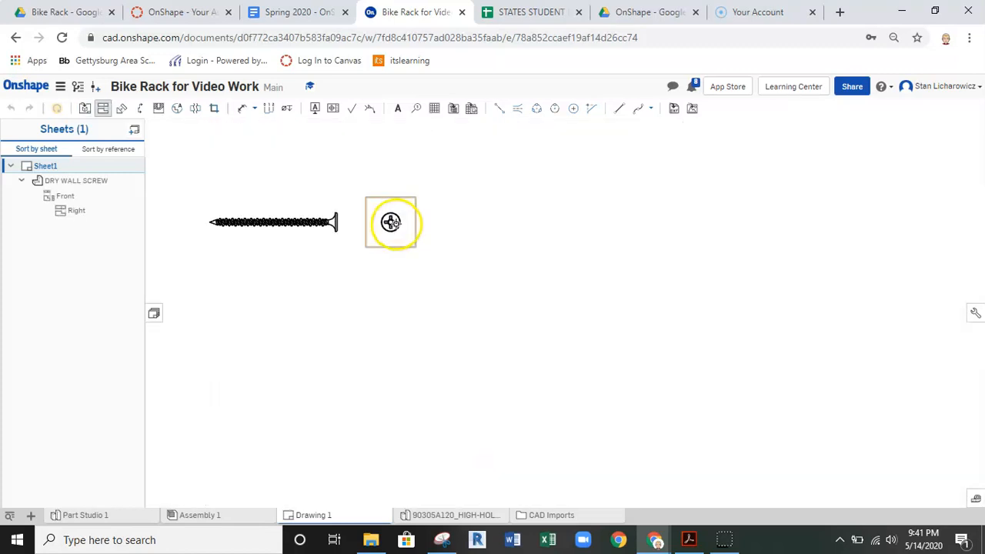
scroll(380, 234, "down", 2)
mouse_move(370, 237)
right_mouse_down()
mouse_move(357, 241)
mouse_move(406, 264)
right_mouse_up()
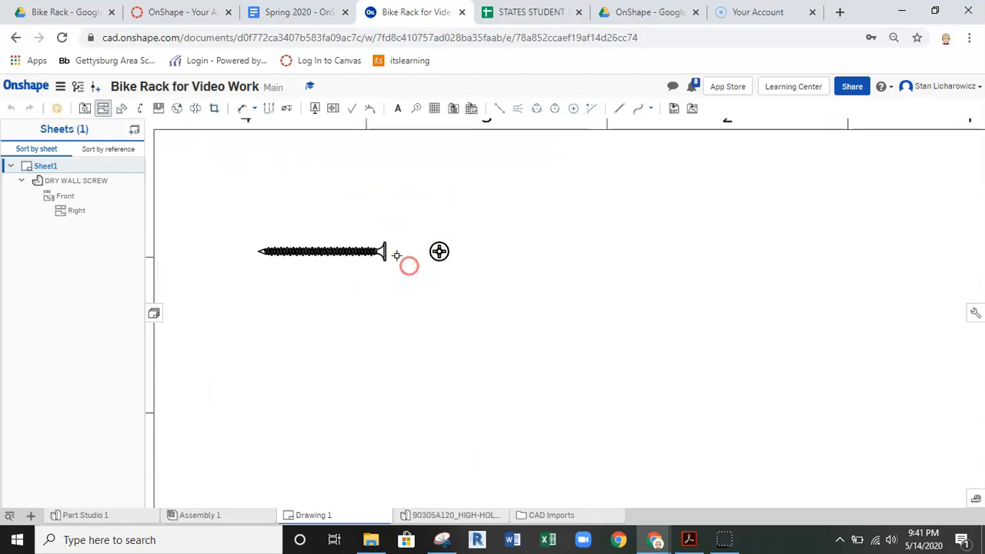
scroll(389, 255, "up", 2)
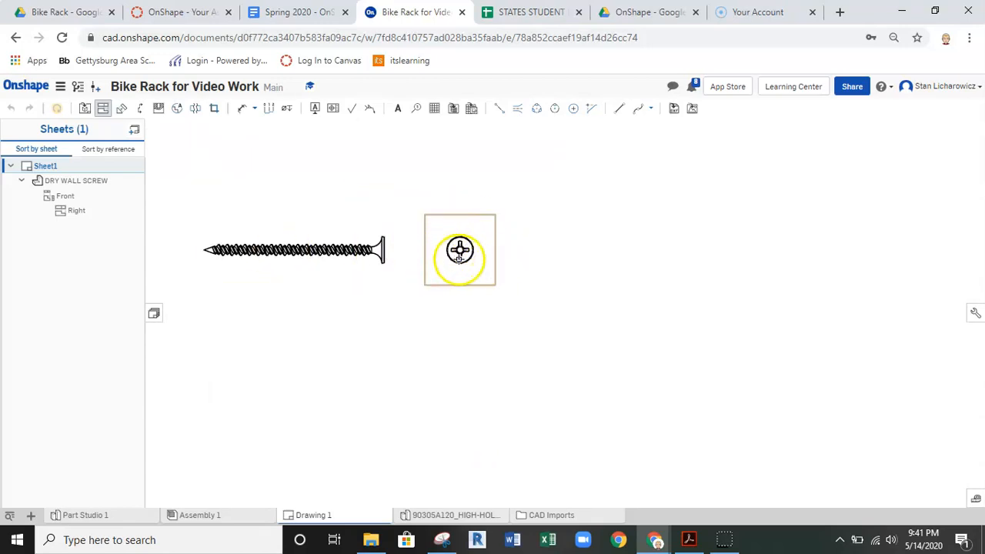
scroll(465, 243, "up", 2)
scroll(462, 245, "down", 2)
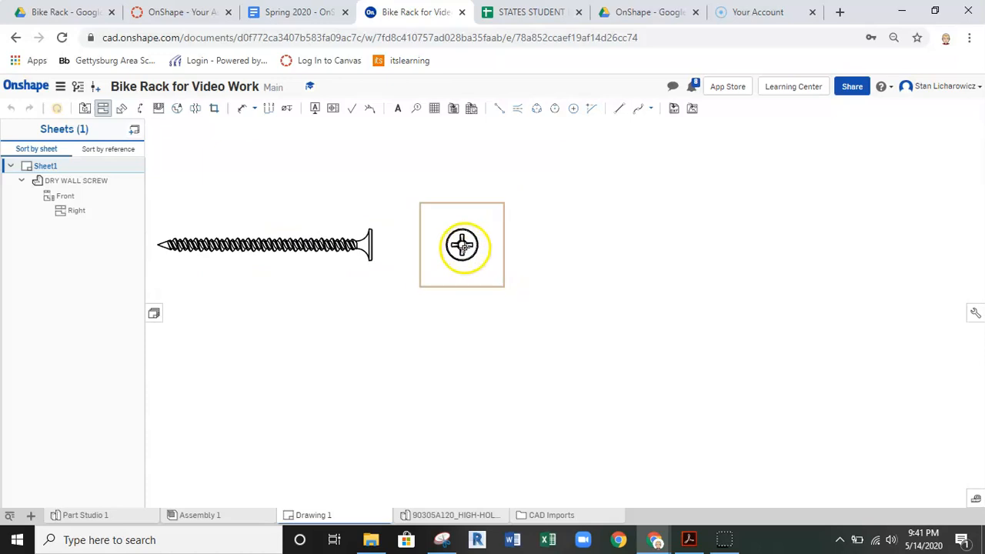
Project an isometric view from the screw's front view and place it above the head view.
scroll(320, 252, "down", 2)
middle_click_drag(319, 252, 358, 281)
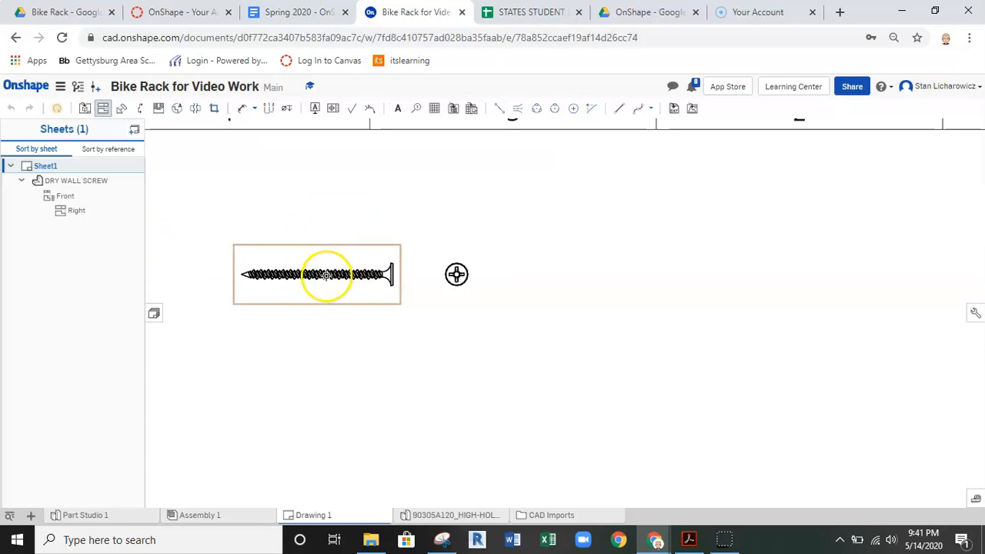
scroll(462, 244, "down", 1)
middle_click_drag(462, 242, 424, 259)
left_click(103, 108)
left_click(320, 292)
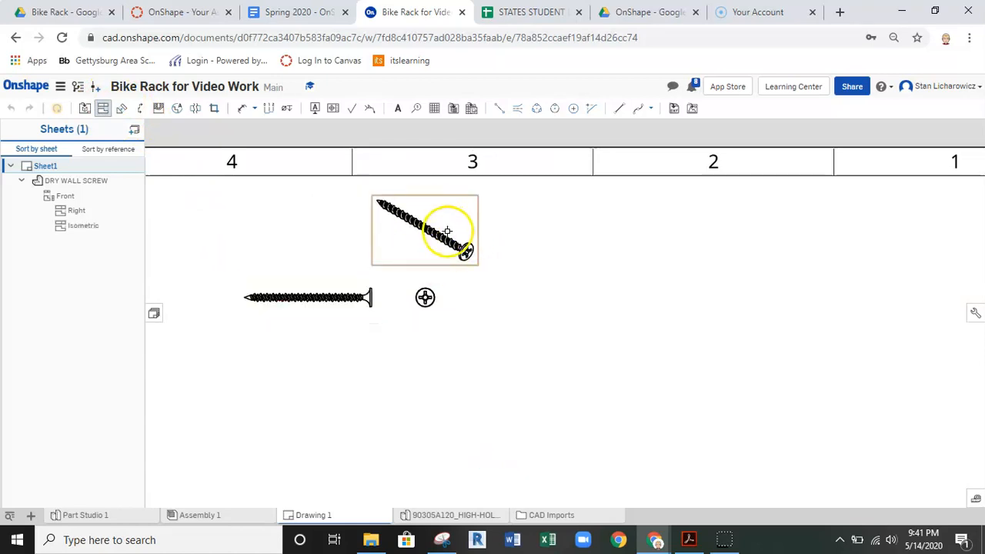
middle_click_drag(364, 357, 387, 367)
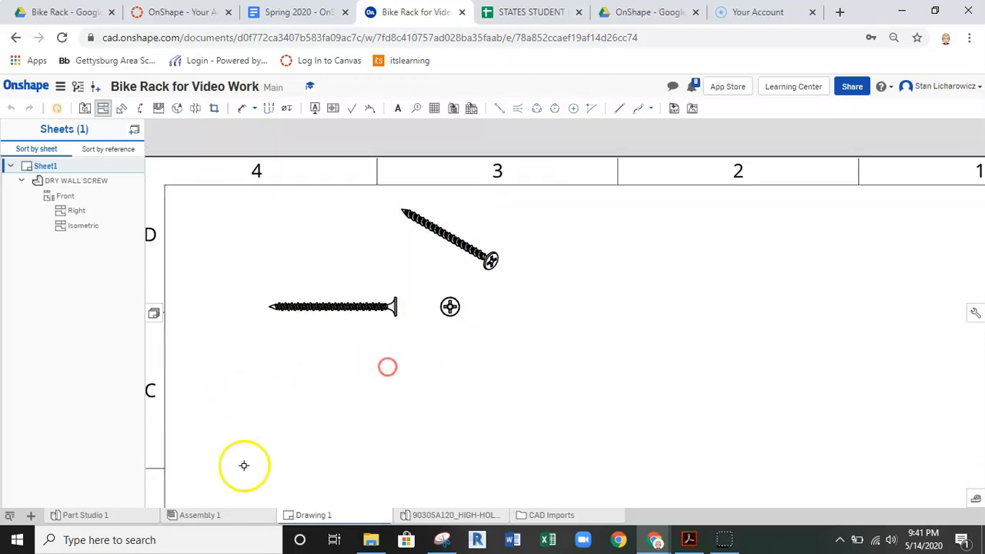
Add a point-to-point centerline along the screw's axis in the front view, from the head's face to the tip.
middle_click_drag(451, 357, 481, 367)
left_click(500, 109)
scroll(428, 329, "up", 4)
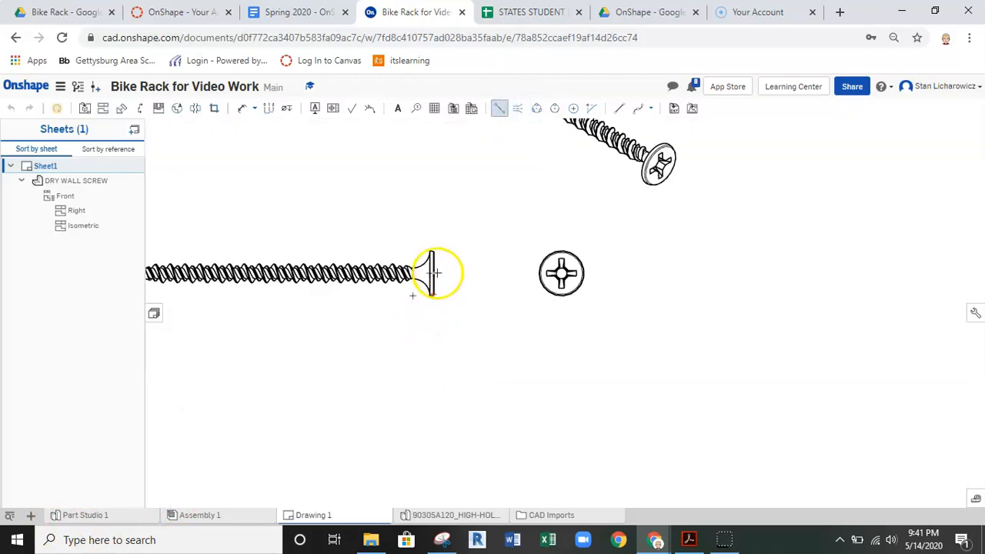
middle_click_drag(377, 281, 505, 276)
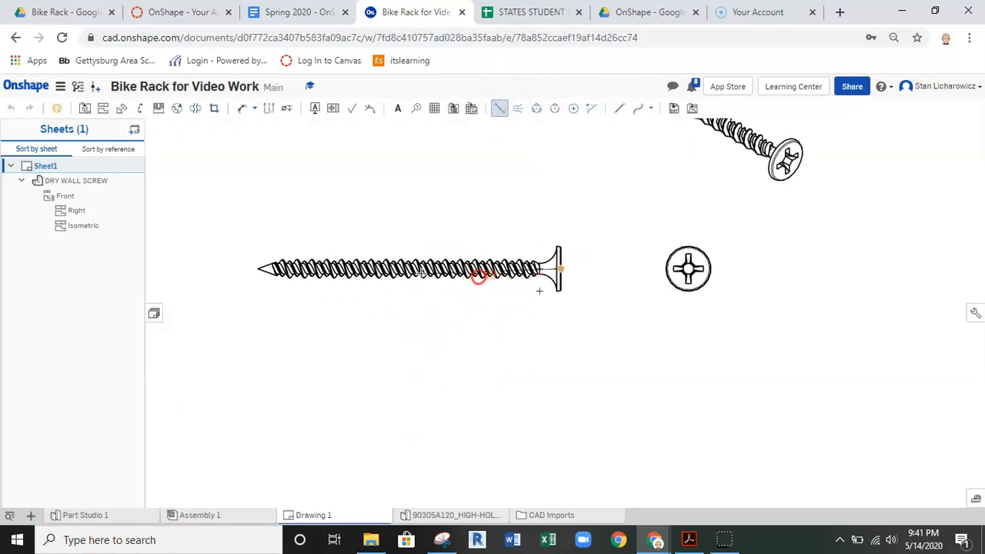
left_click(255, 268)
scroll(730, 265, "up", 5)
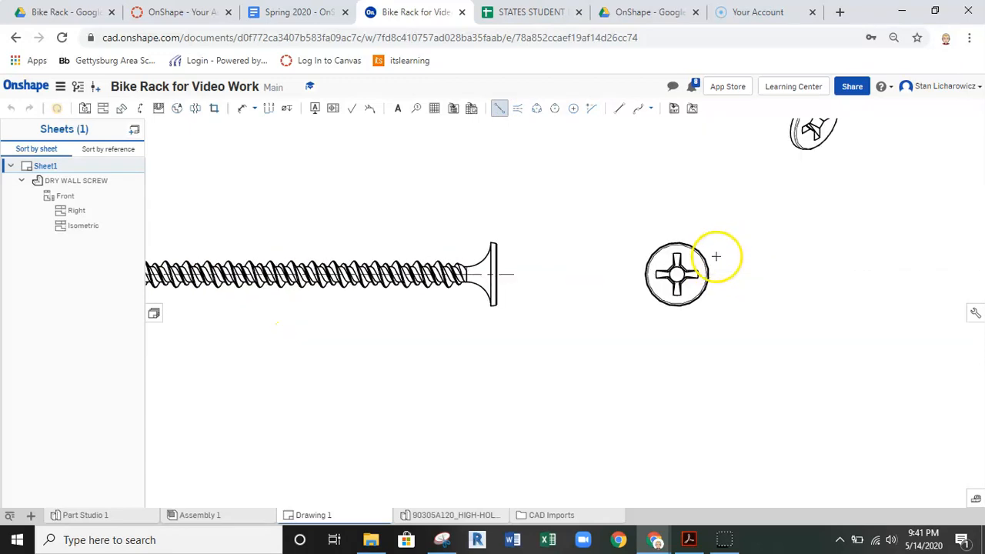
Add a center mark to the screw head in the right view.
left_click(574, 109)
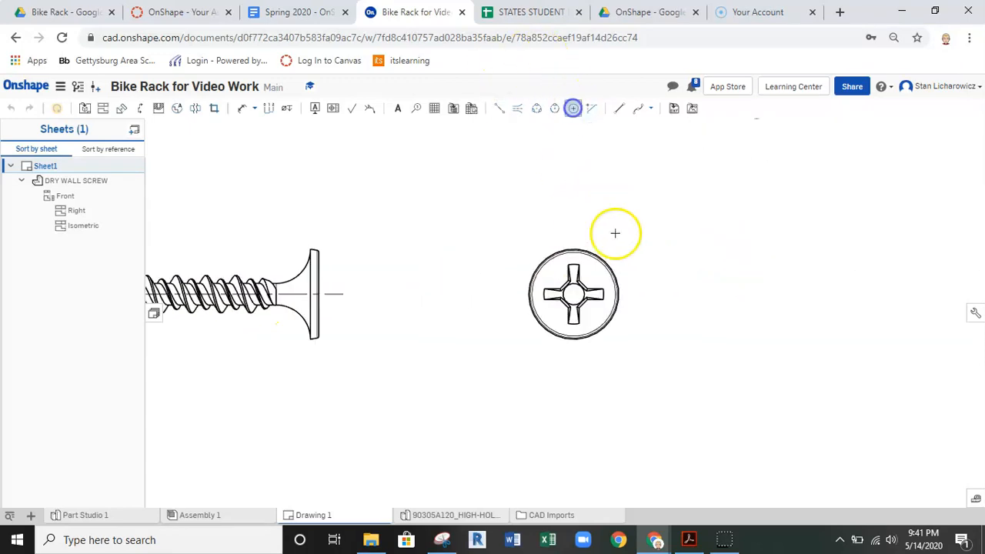
left_click(595, 256)
scroll(615, 280, "up", 3)
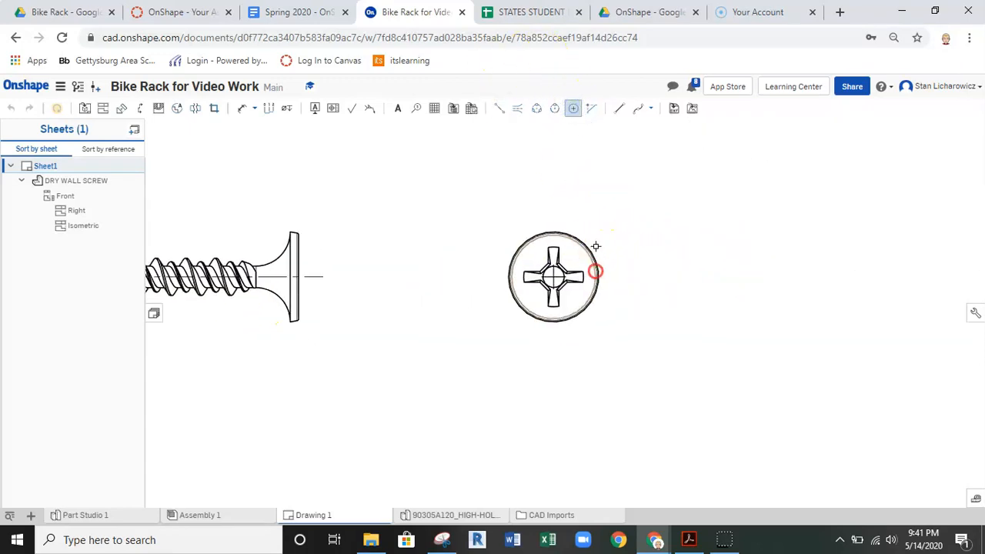
Add vertical and horizontal point-to-point centerlines across the full outer circle of the screw head in the right view.
left_click(499, 108)
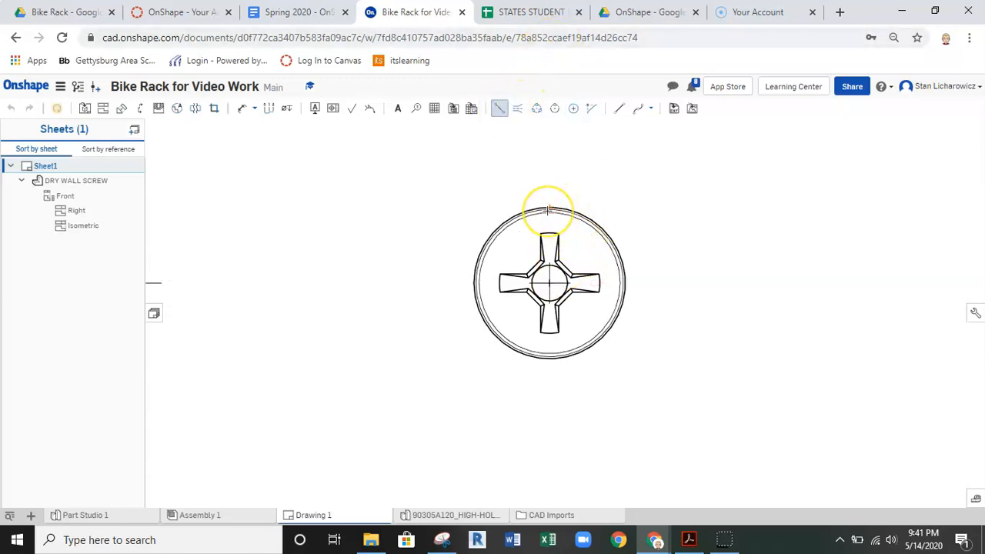
scroll(546, 209, "up", 3)
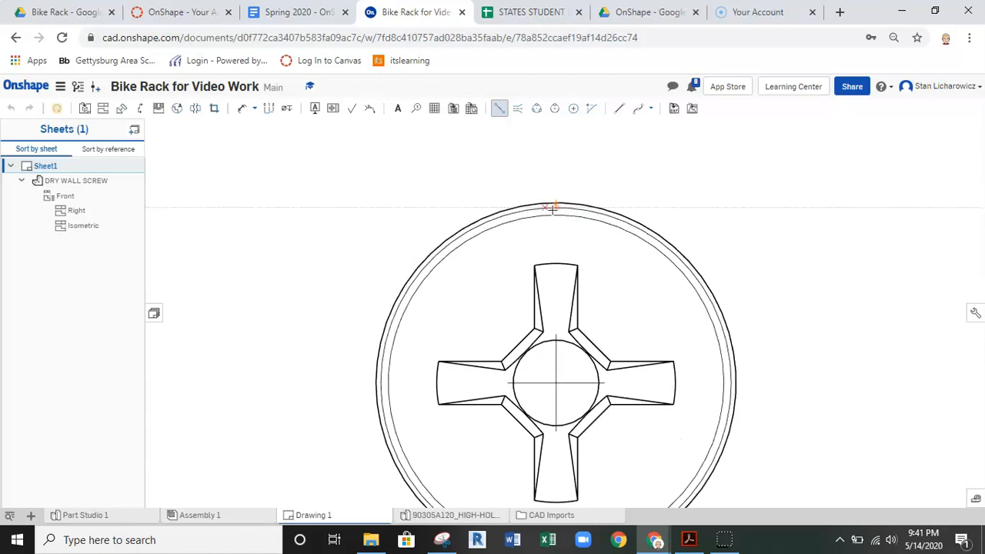
left_click(555, 209)
middle_click_drag(545, 318, 557, 198)
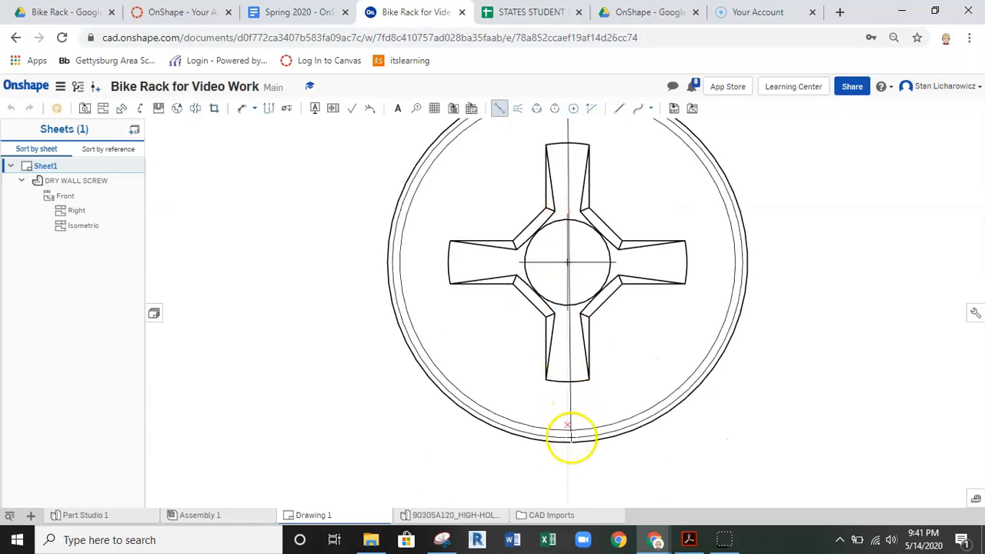
left_click(567, 442)
left_click(747, 262)
left_click(389, 263)
Dimension the screw head's outer diameter in the right view, placing the text above and beyond the circle.
scroll(427, 292, "down", 6)
mouse_move(361, 244)
middle_mouse_down()
mouse_move(638, 303)
mouse_move(607, 291)
middle_mouse_up()
scroll(690, 295, "down", 2)
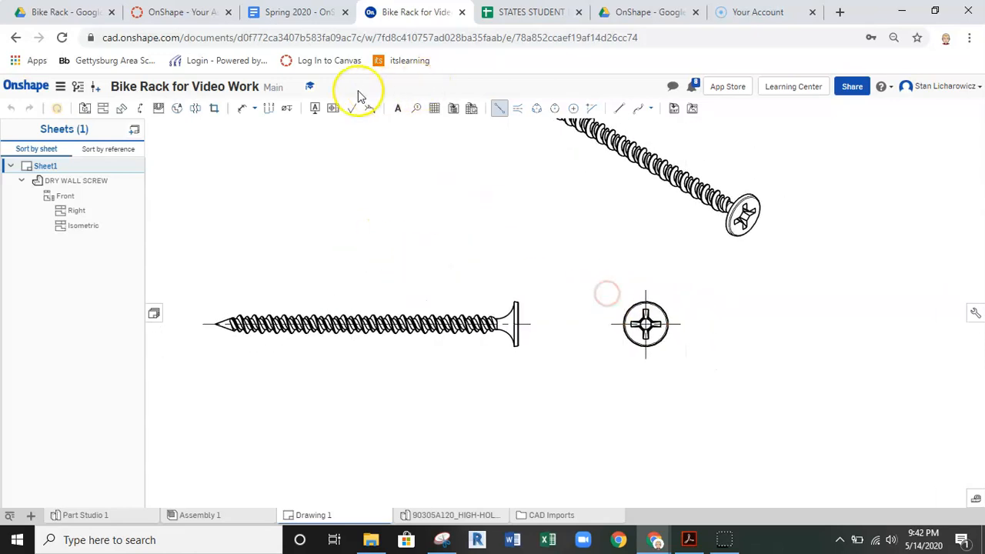
left_click(242, 108)
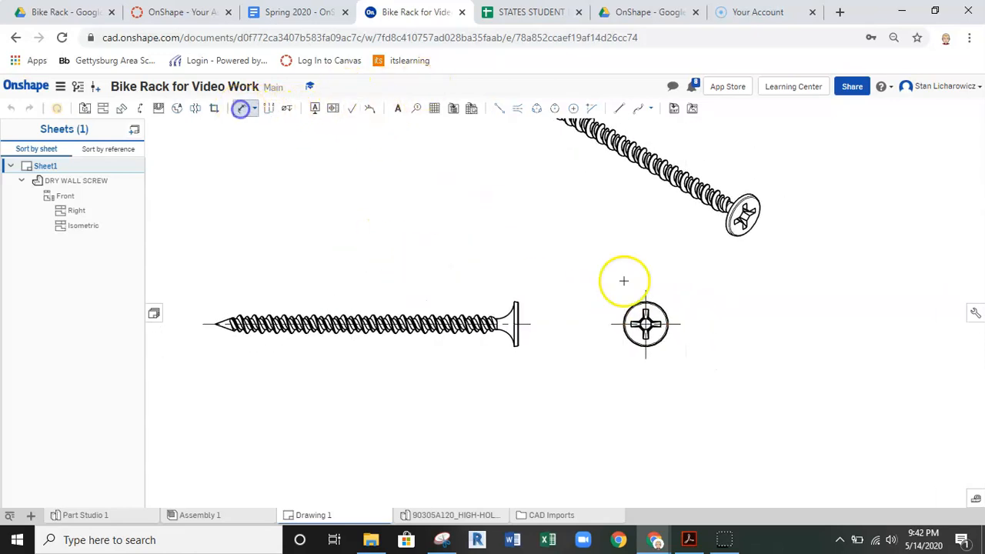
left_click(652, 303)
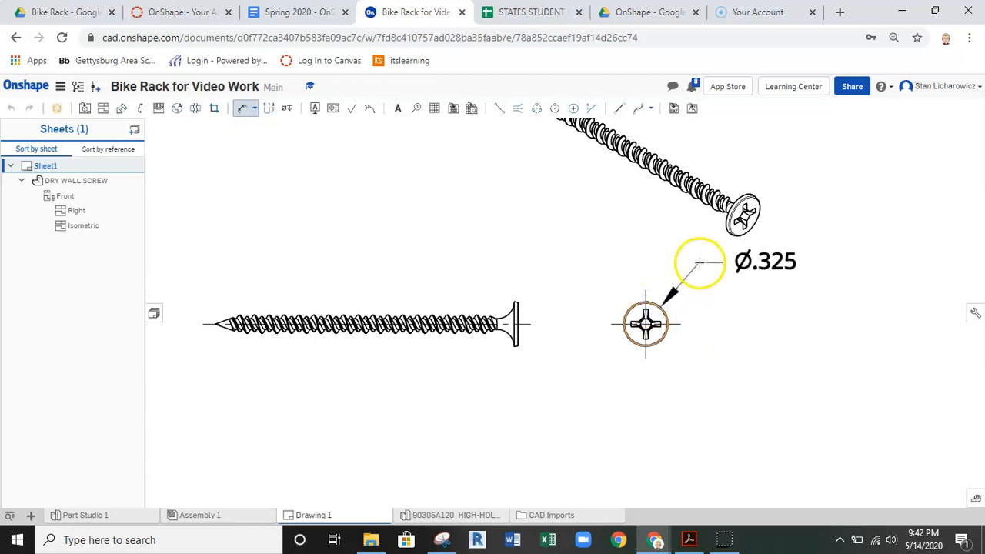
middle_click_drag(699, 262, 617, 306)
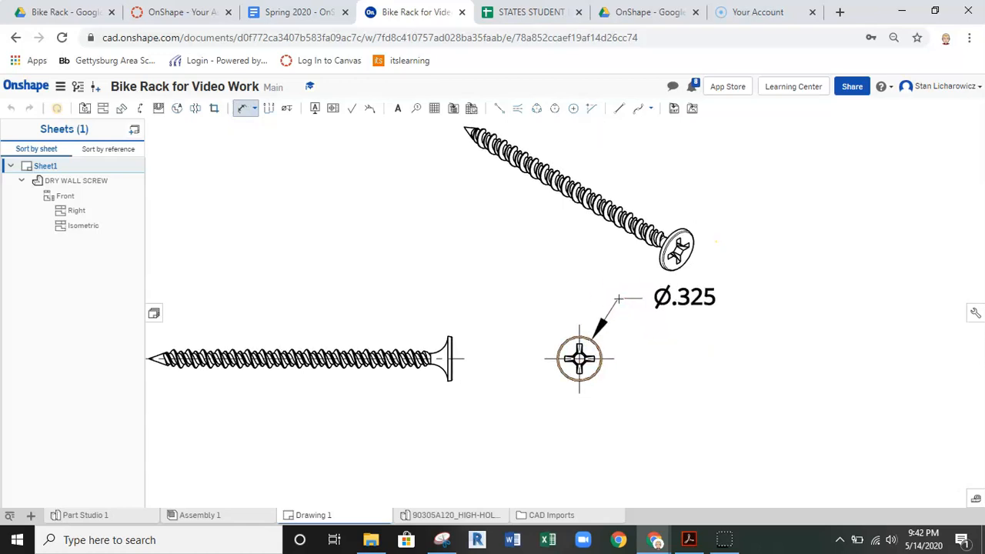
left_click(620, 300)
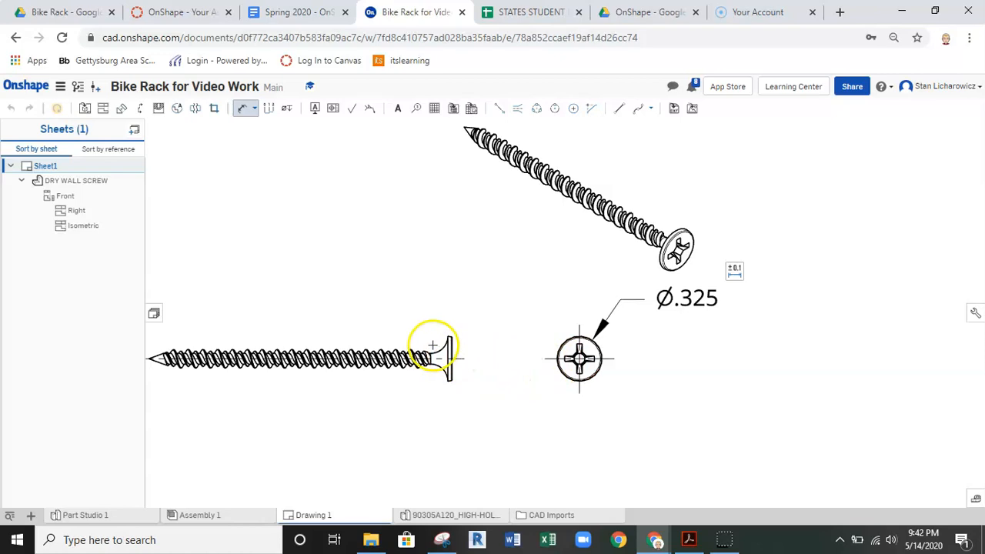
Dimension the screw's overall length from the head's flat face to the tip, placed above the front view.
scroll(433, 347, "up", 2)
left_click(460, 348)
scroll(208, 331, "up", 5)
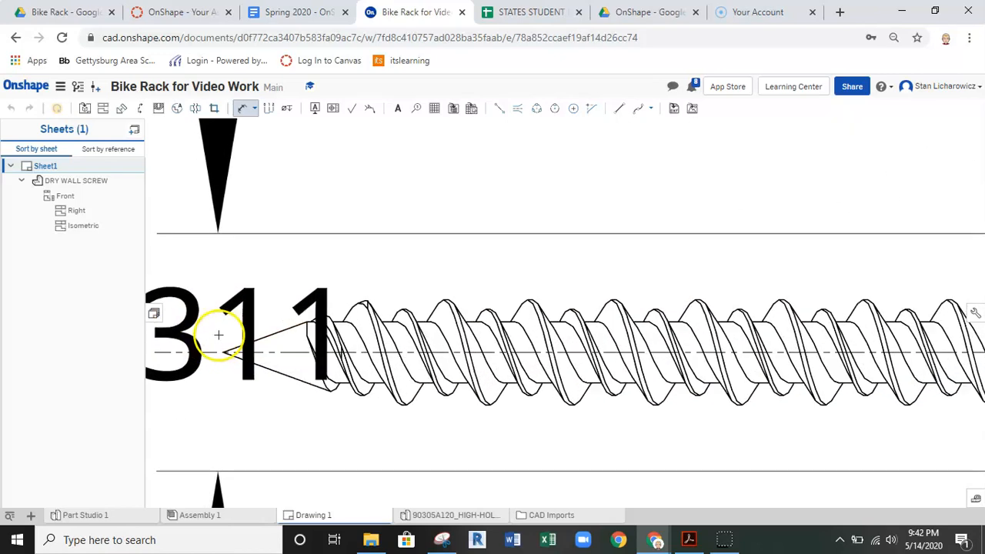
left_click(223, 350)
scroll(222, 351, "down", 5)
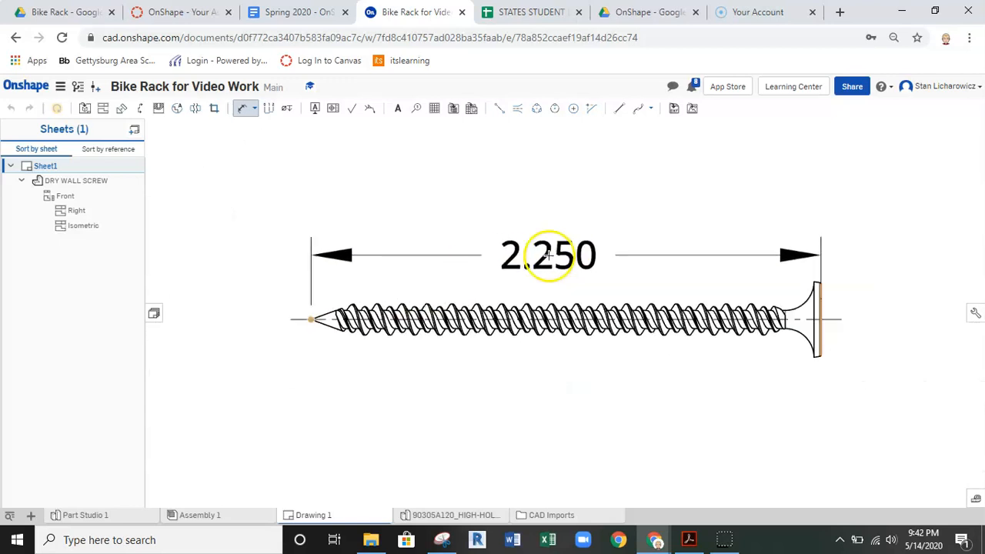
scroll(548, 256, "down", 2)
left_click(561, 202)
Dimension the thread's outer diameter between an upper and a lower thread crest, placed just beyond the screw's tip.
scroll(557, 275, "down", 2)
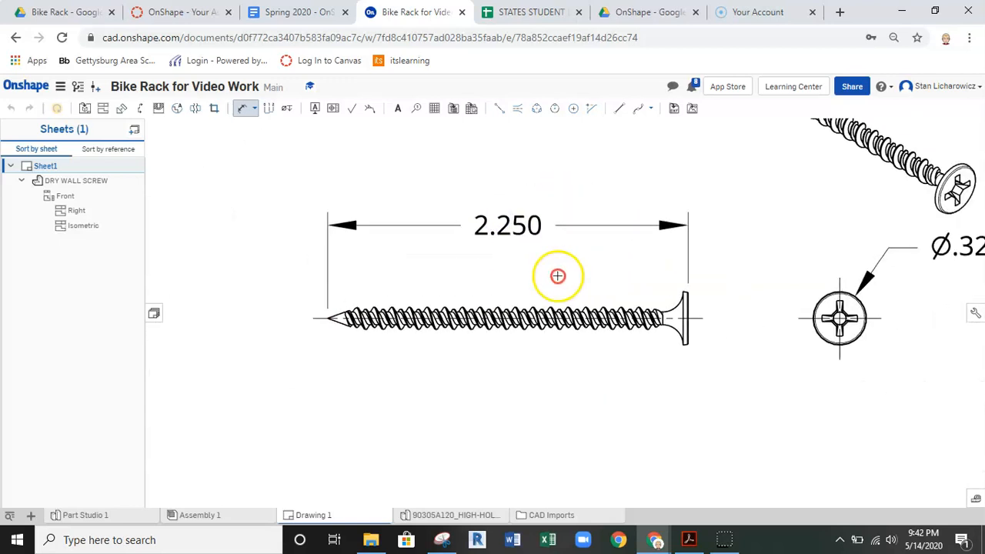
middle_click_drag(558, 276, 509, 288)
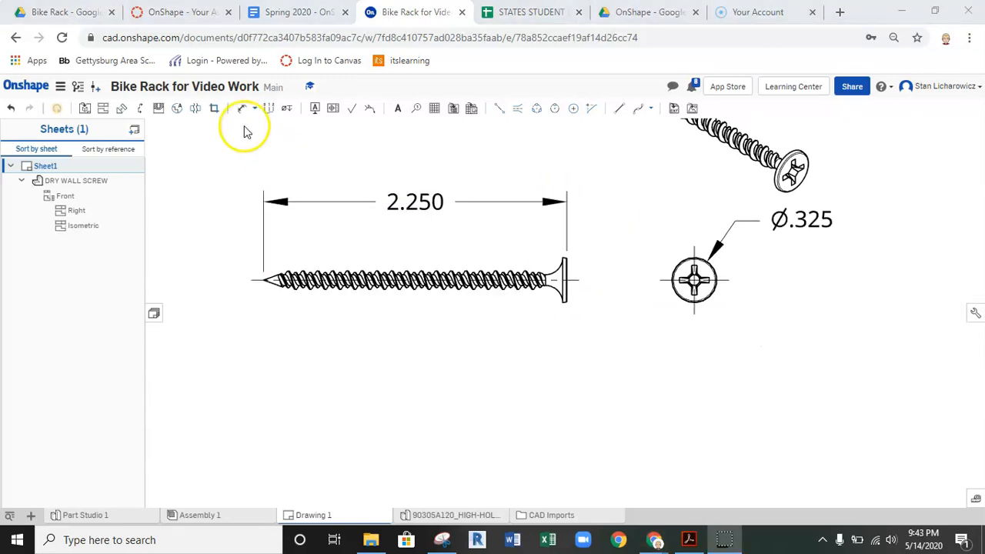
left_click(246, 114)
scroll(265, 275, "up", 4)
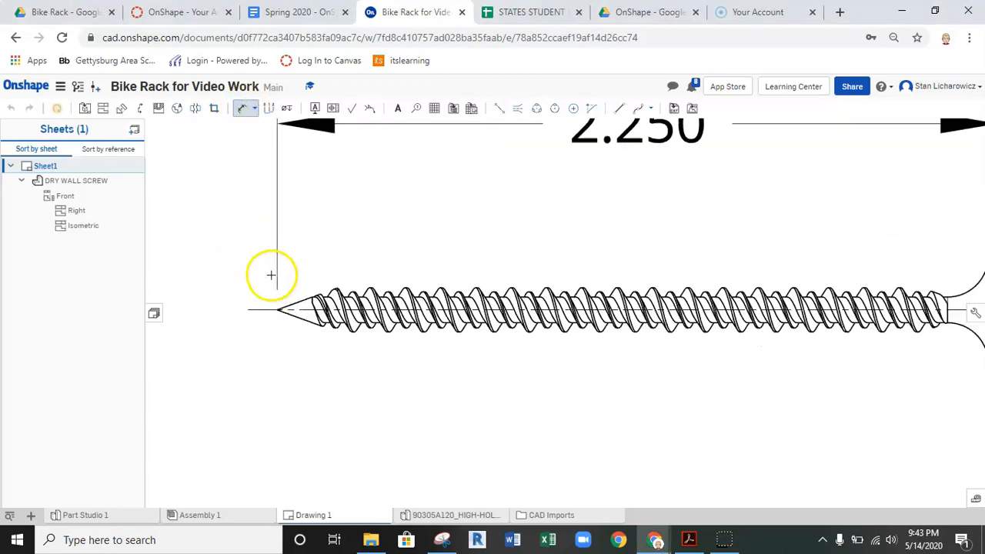
scroll(392, 284, "up", 2)
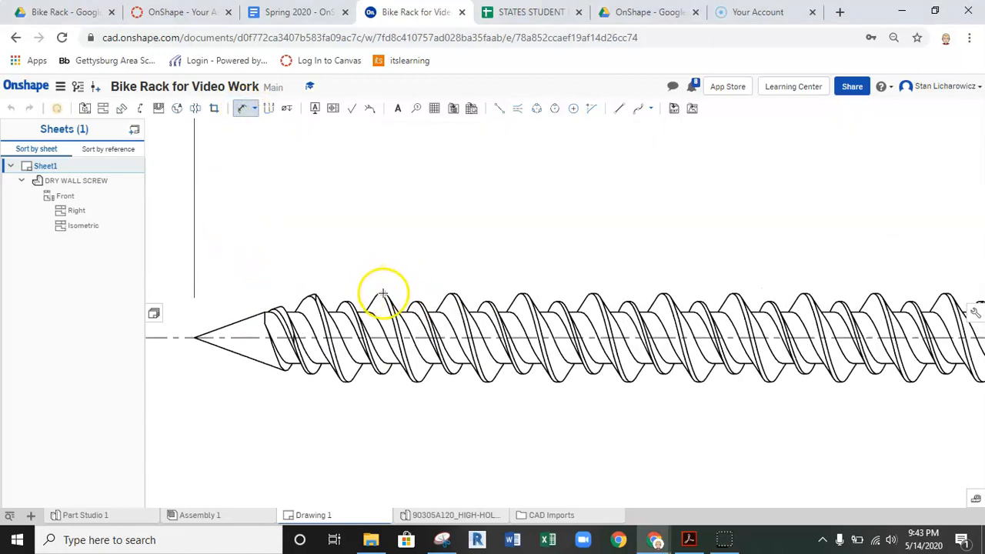
left_click(417, 383)
scroll(335, 327, "down", 3)
right_click_drag(233, 330, 436, 329)
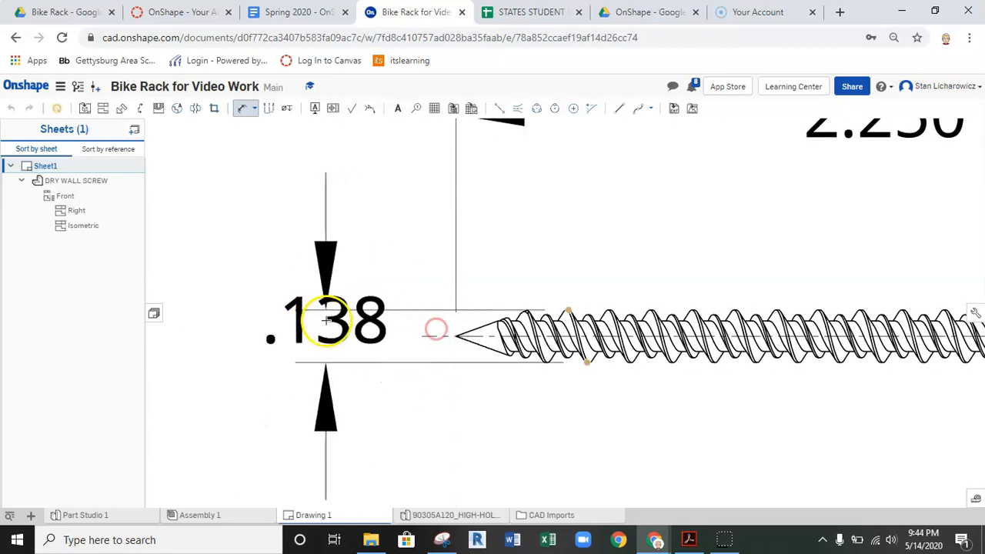
left_click(299, 336)
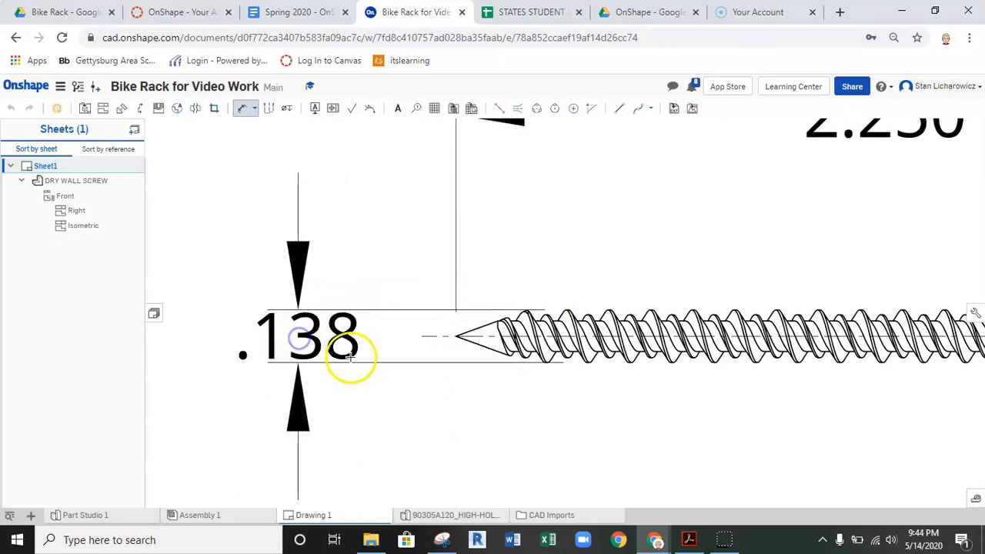
scroll(352, 363, "down", 5)
right_click_drag(466, 362, 431, 321)
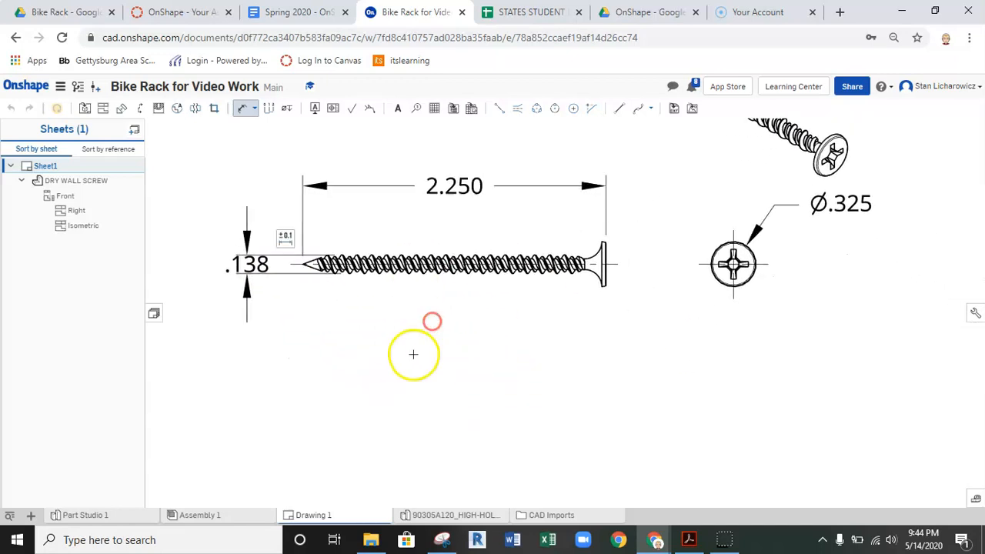
key("Escape")
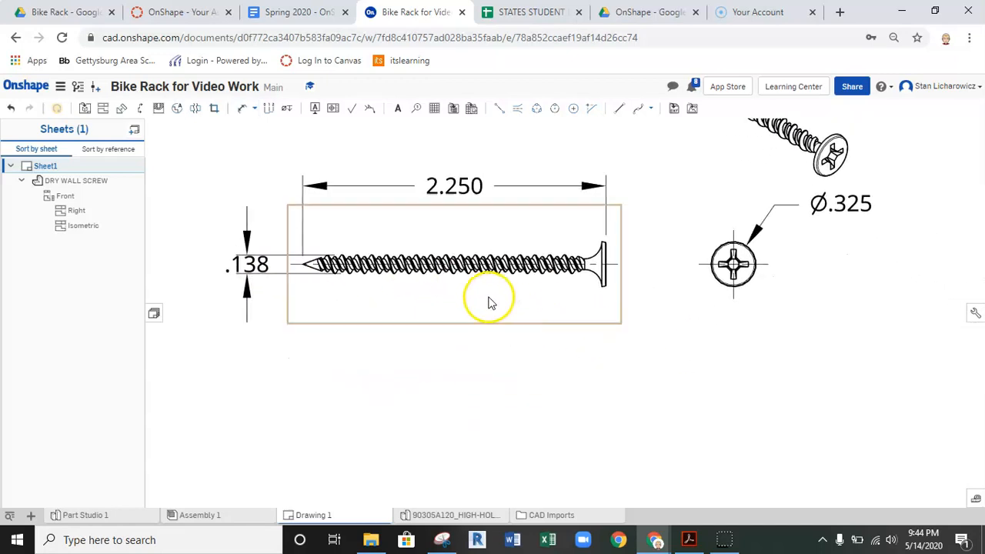
Turn on the scale label for the front view and move the label slightly lower beneath the screw.
scroll(383, 283, "down", 2)
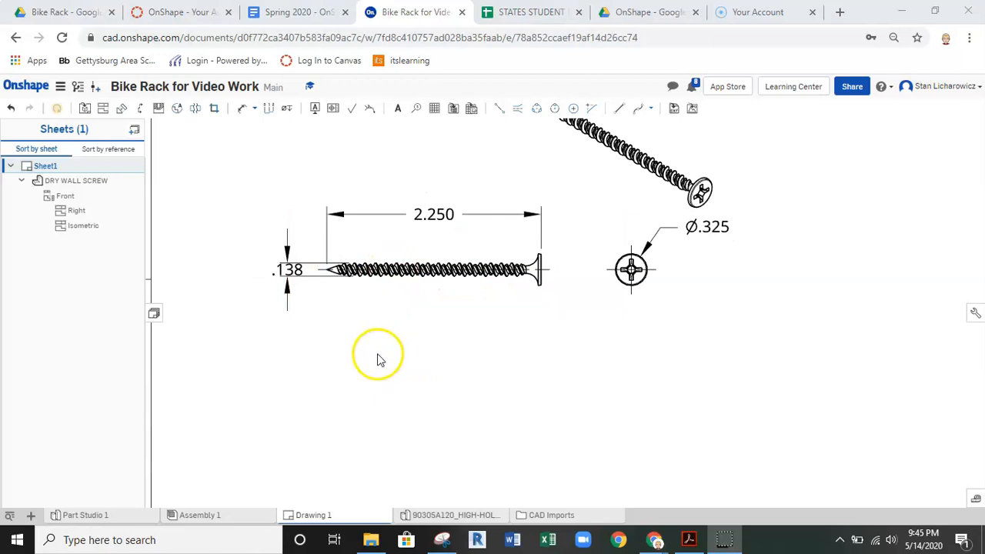
right_click(411, 298)
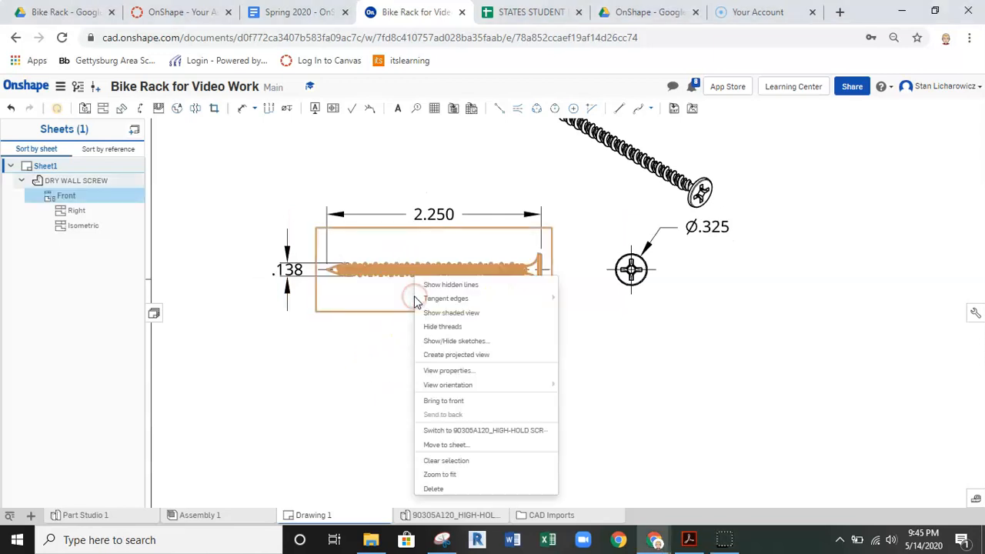
left_click(457, 371)
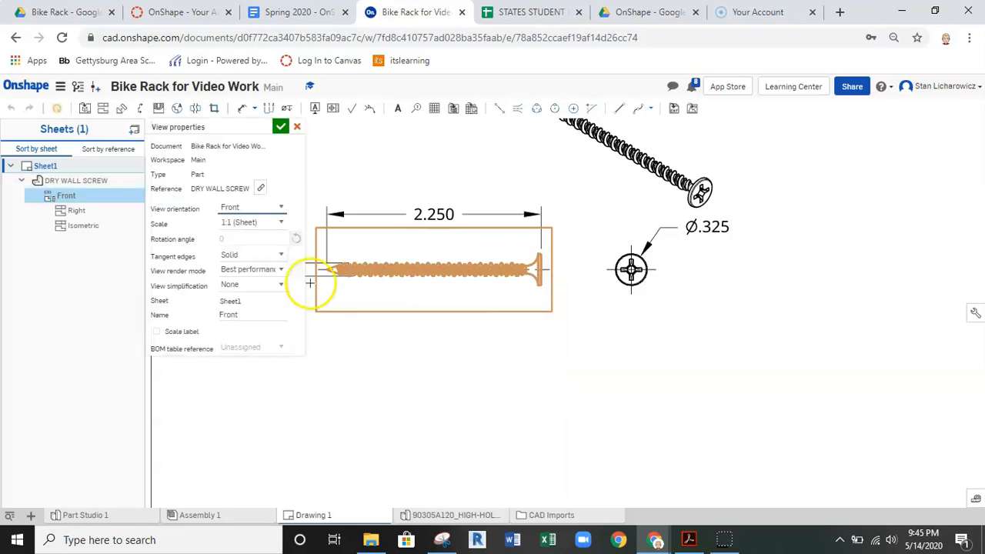
left_click(159, 332)
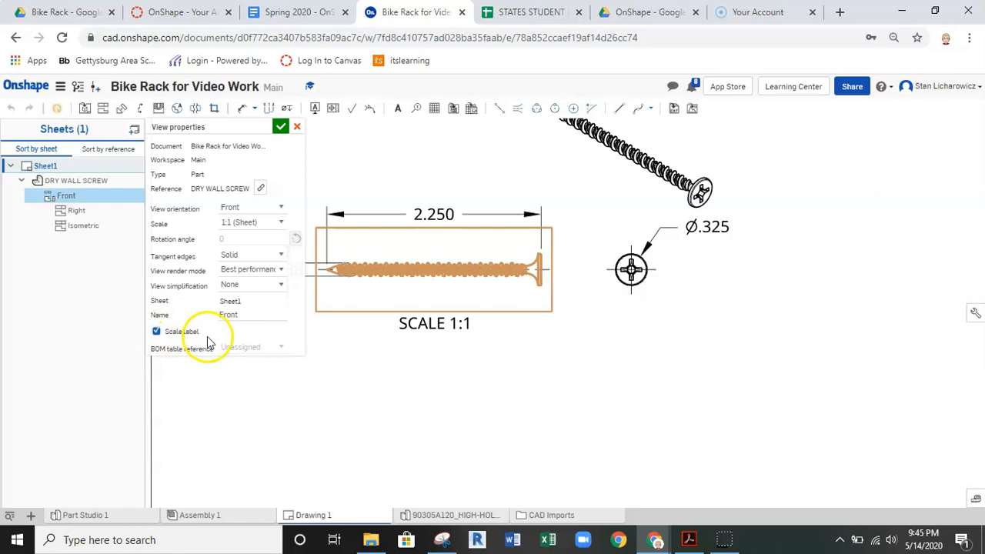
left_click(282, 129)
scroll(421, 344, "up", 1)
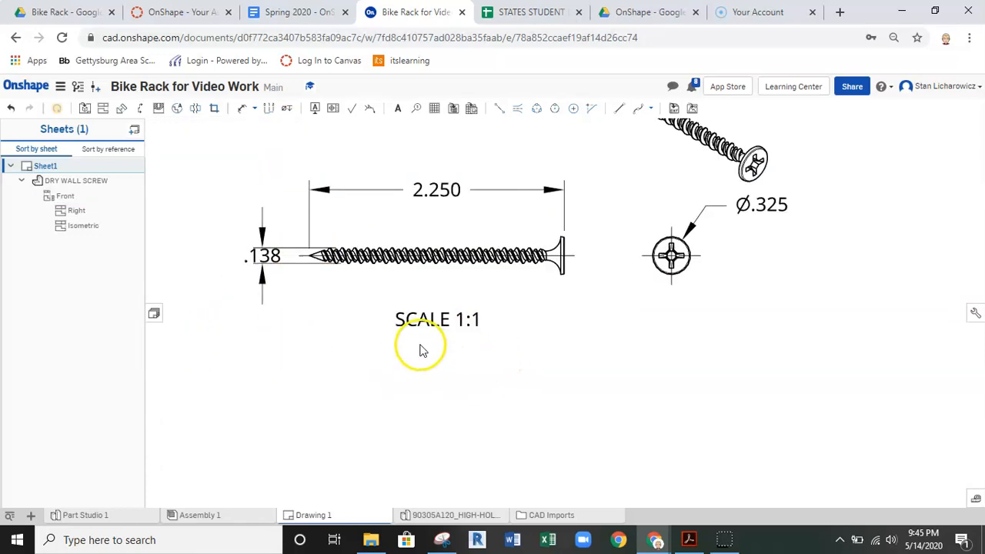
left_click_drag(424, 318, 428, 337)
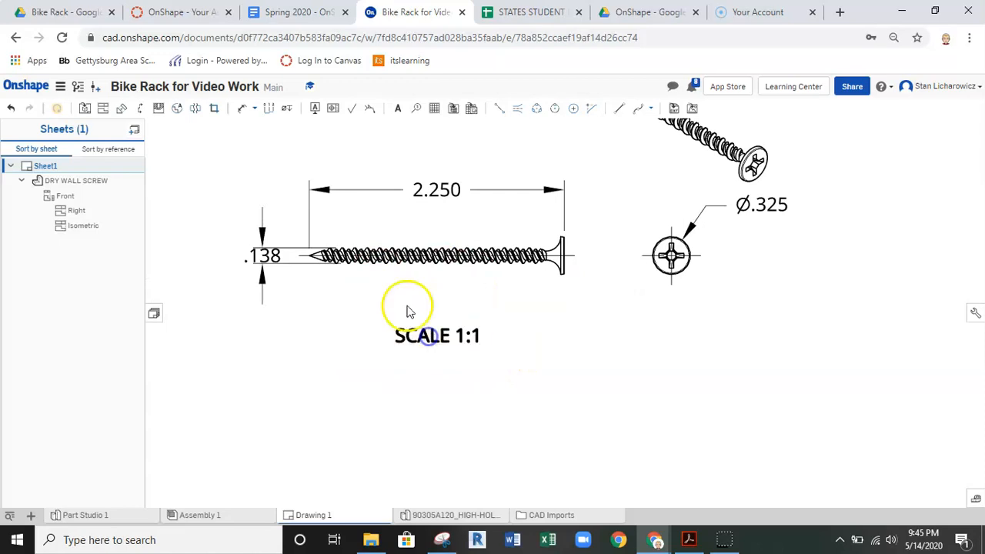
Switch to the Spring 2020 assembly drawing document in Google Docs and enlarge the reference sheet to 200%.
left_click(291, 16)
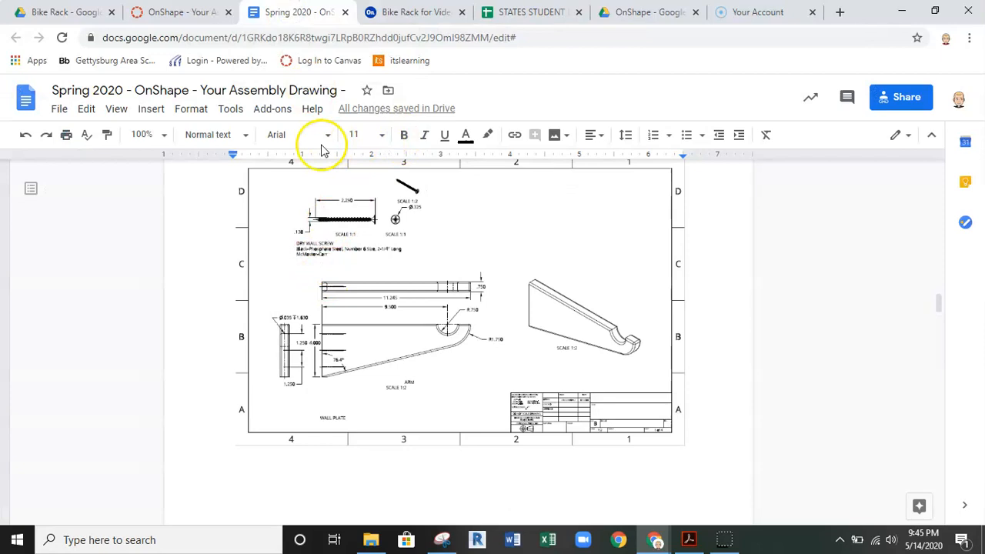
left_click(164, 136)
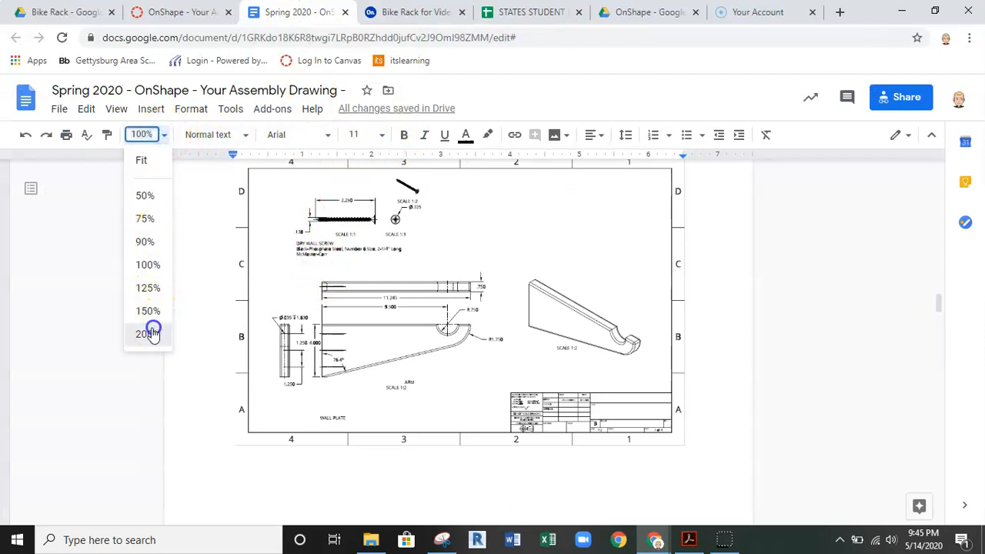
left_click(150, 331)
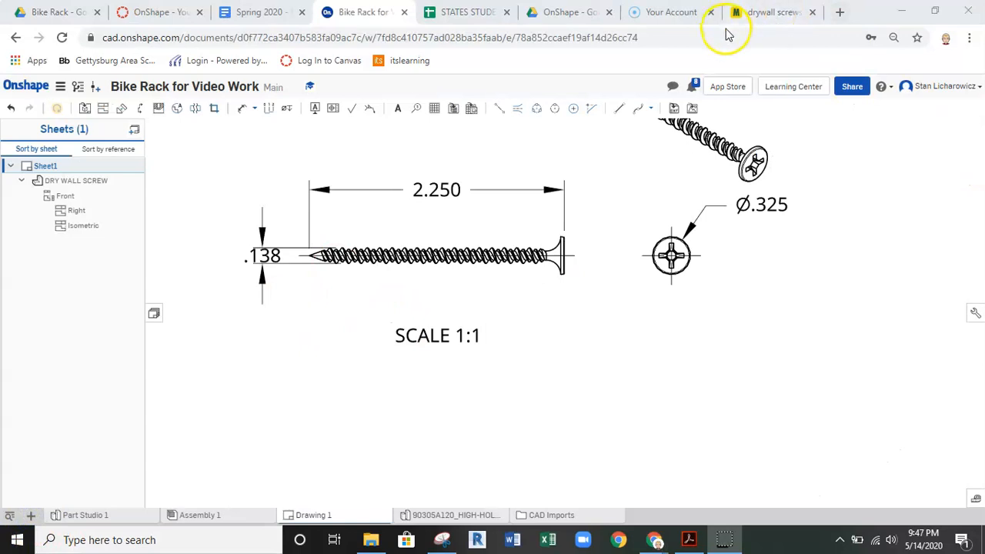
Copy the product description of the 2-1/4" screw 90305A120 from the McMaster-Carr page and return to the Onshape drawing.
left_click(760, 16)
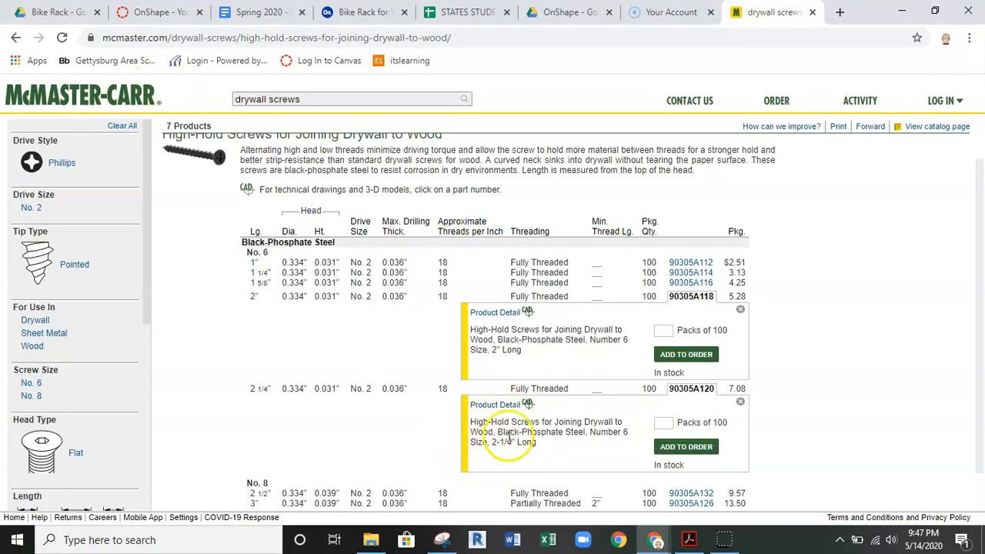
left_click_drag(543, 446, 469, 423)
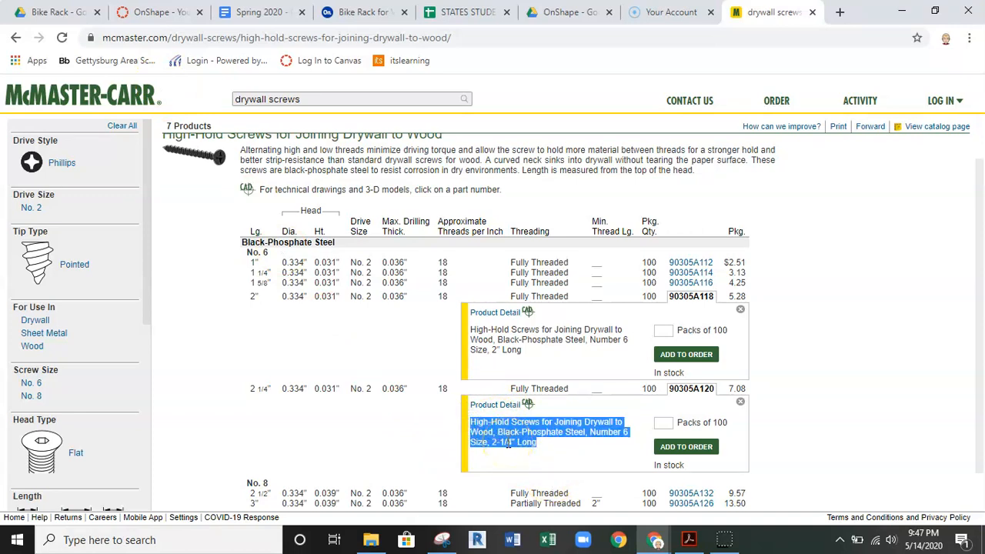
left_click(343, 13)
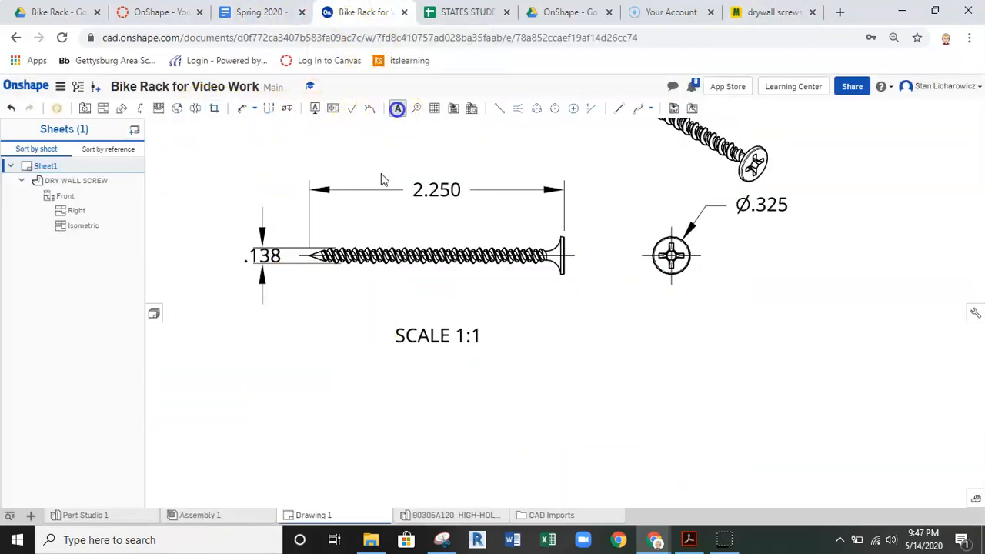
Add a note below the screw's front view with the copied product description, widened so the text fits on two lines.
left_click(316, 297)
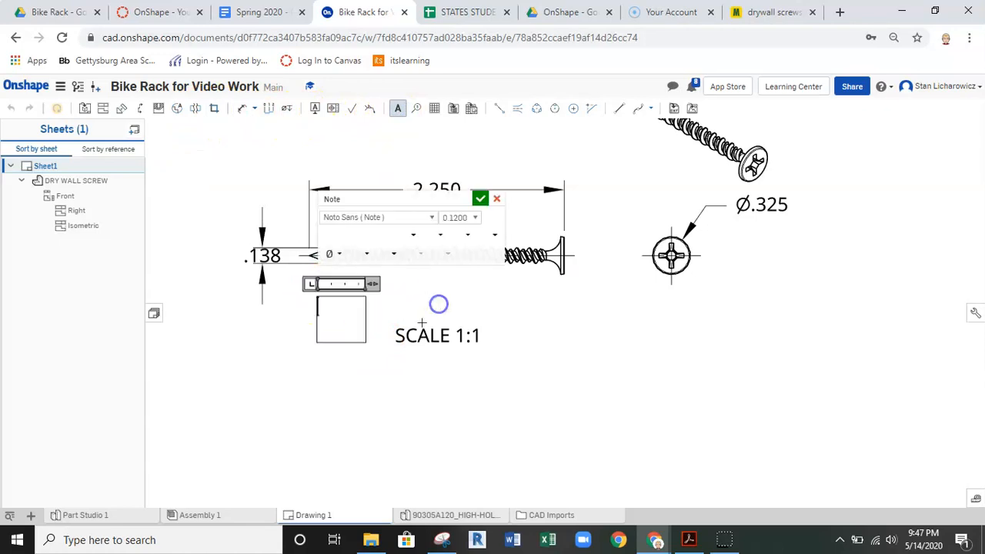
key("ctrl+v")
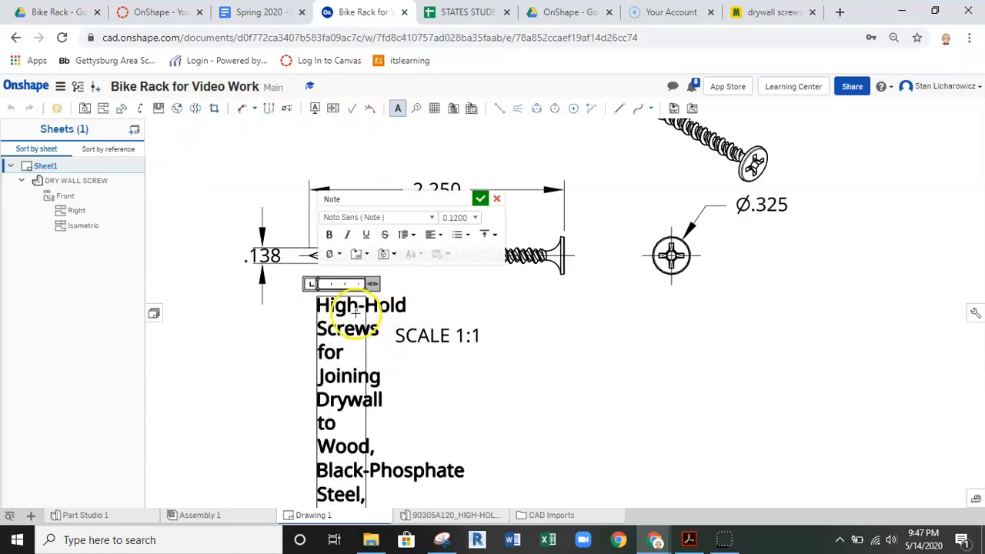
left_click_drag(373, 284, 691, 284)
left_click(461, 361)
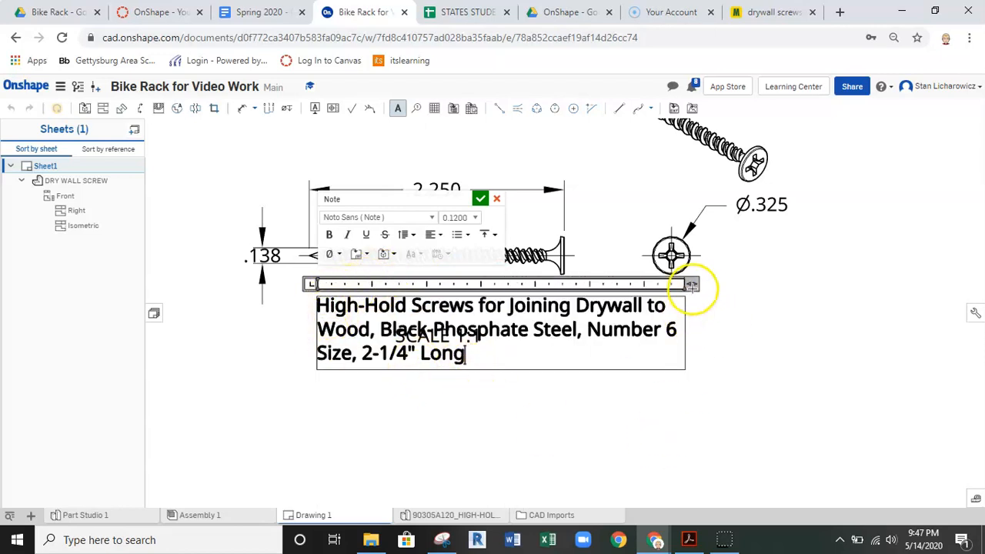
left_click_drag(696, 285, 775, 284)
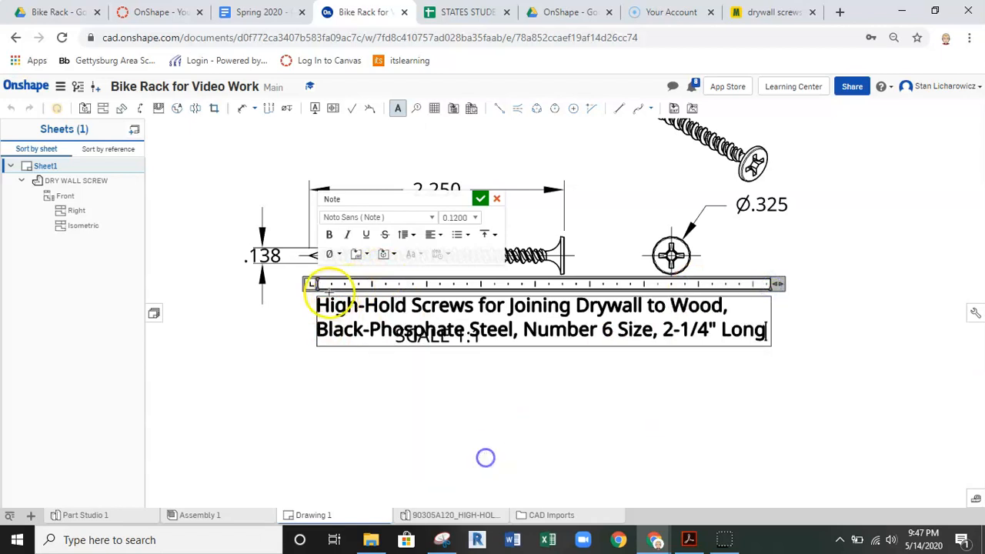
left_click(484, 458)
key("Escape")
Arrange the scale label just beneath the screw's front view and the product description note directly below that label.
left_click_drag(344, 315, 254, 380)
left_click_drag(421, 327, 420, 308)
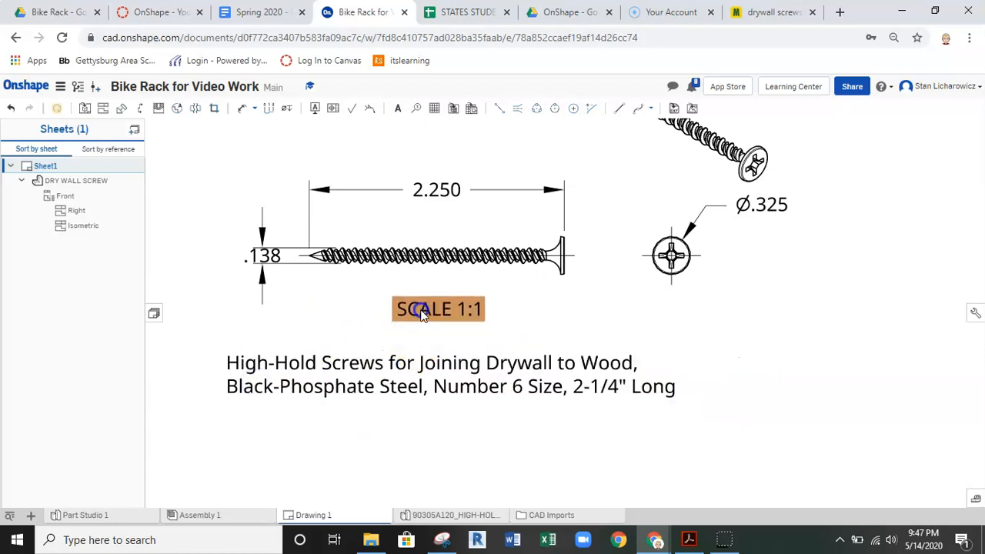
left_click_drag(429, 366, 449, 344)
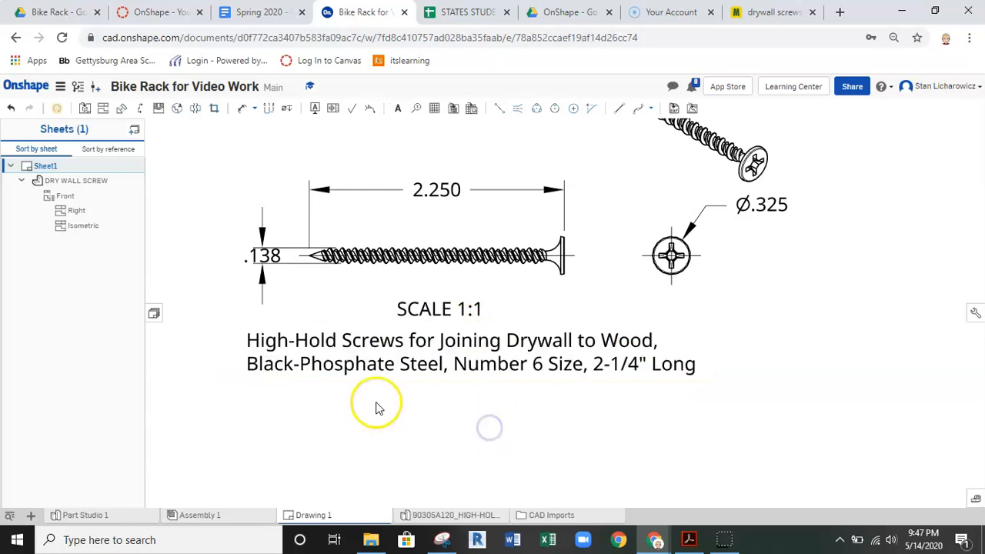
Start inserting a new view and choose the ARM part from Part Studio 1 as its source.
scroll(376, 406, "up", 2)
scroll(378, 389, "up", 2)
middle_click_drag(513, 454, 495, 382)
scroll(514, 449, "up", 1)
middle_click_drag(534, 348, 521, 345)
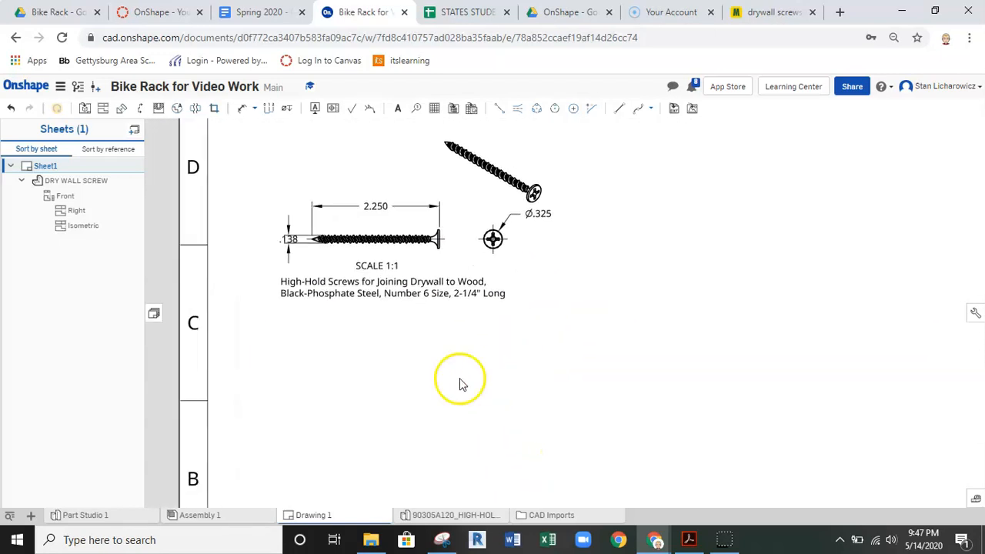
scroll(459, 380, "up", 1)
left_click(29, 519)
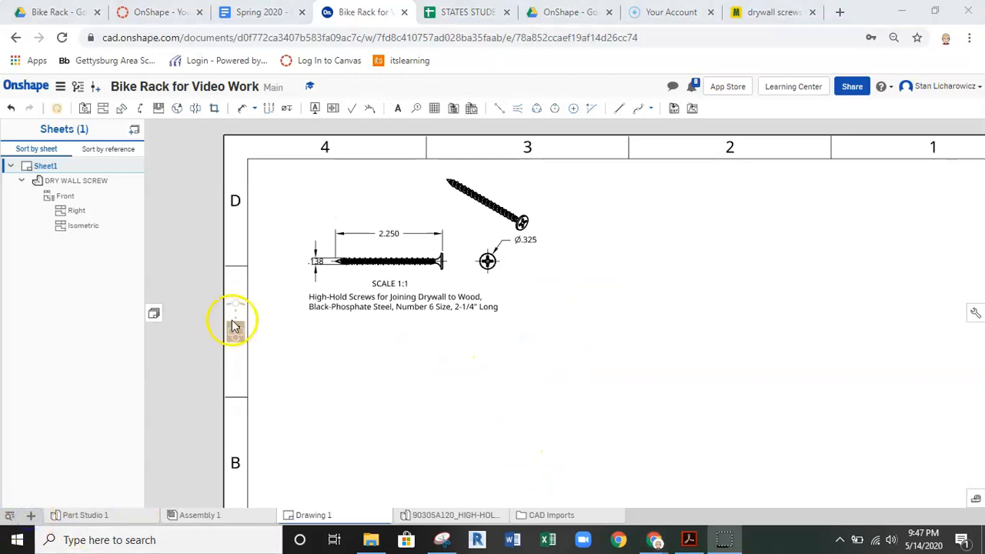
left_click(85, 108)
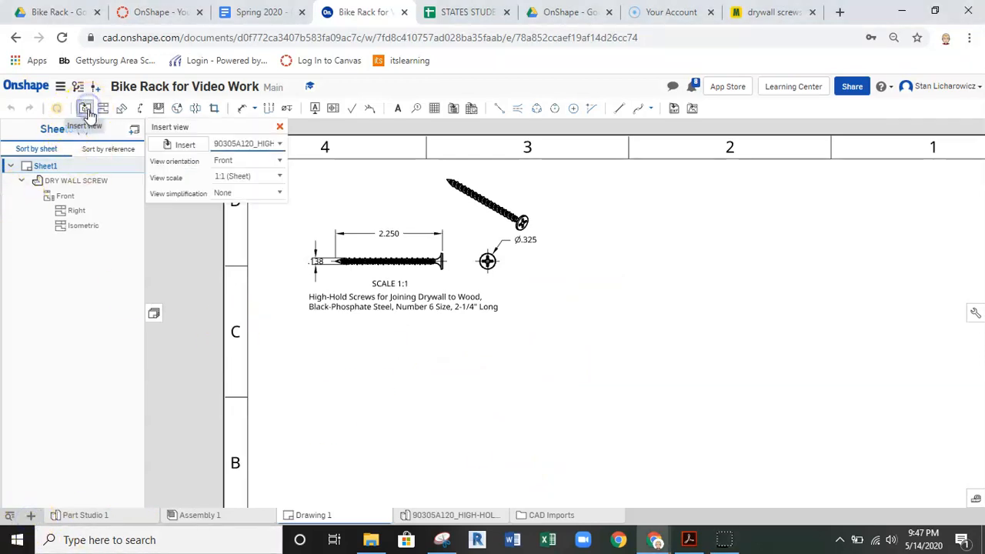
left_click(187, 145)
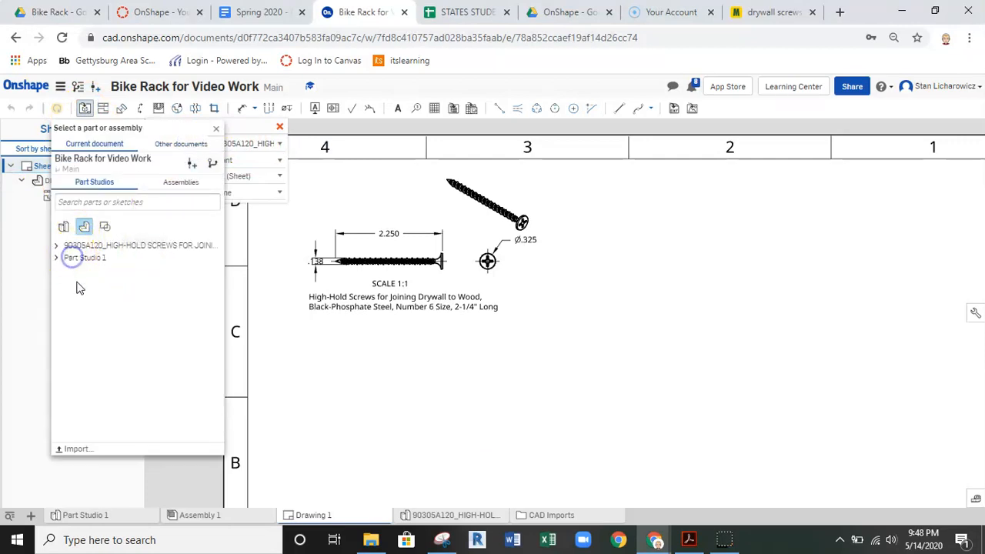
left_click(72, 258)
left_click(119, 273)
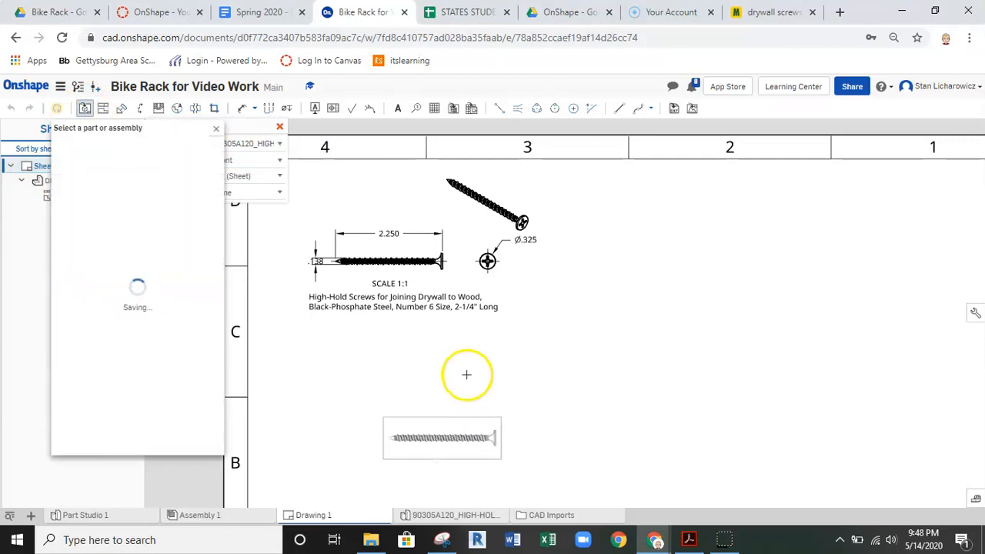
left_click(469, 428)
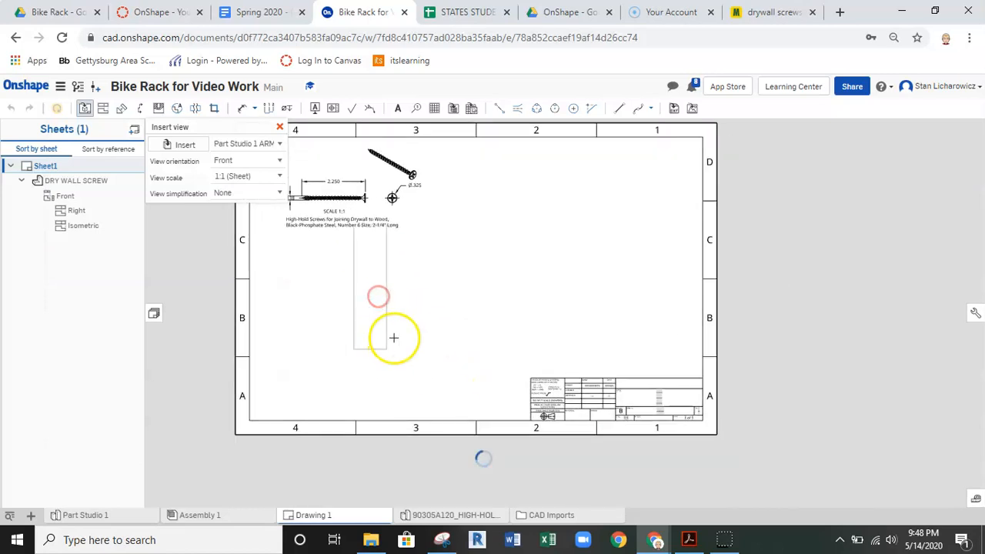
left_click(244, 144)
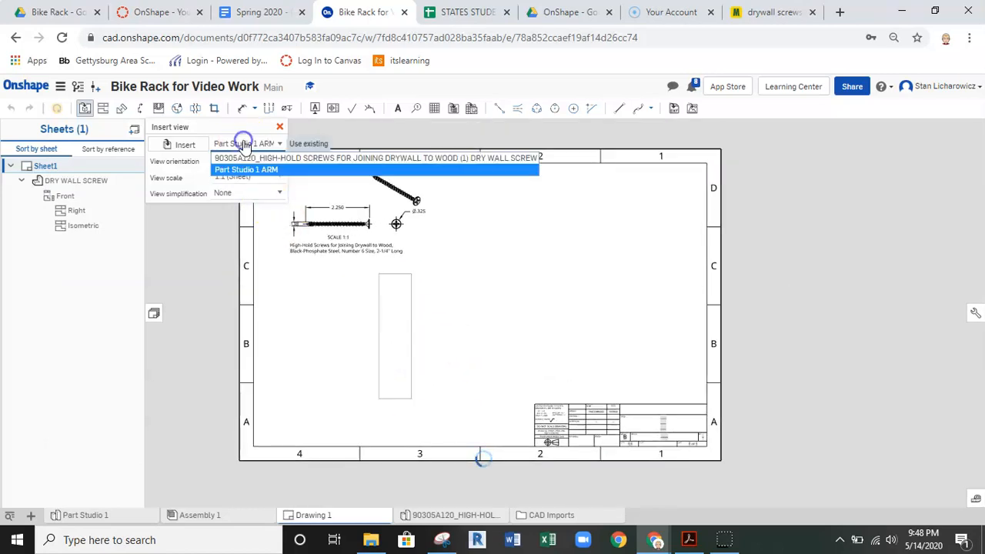
left_click(246, 170)
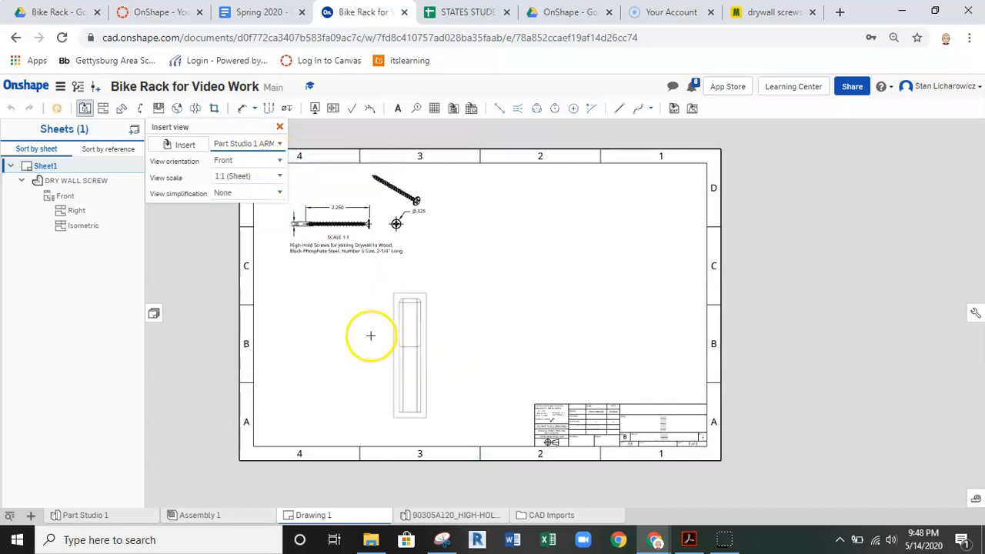
Place the arm's Left view at 1:2 scale on the sheet, well below the screw note.
left_click(277, 162)
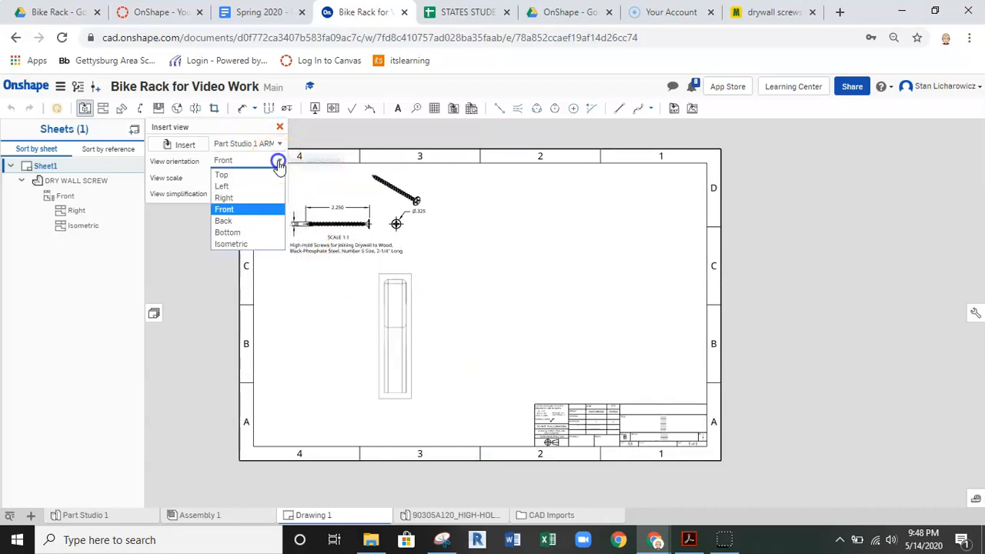
left_click(253, 197)
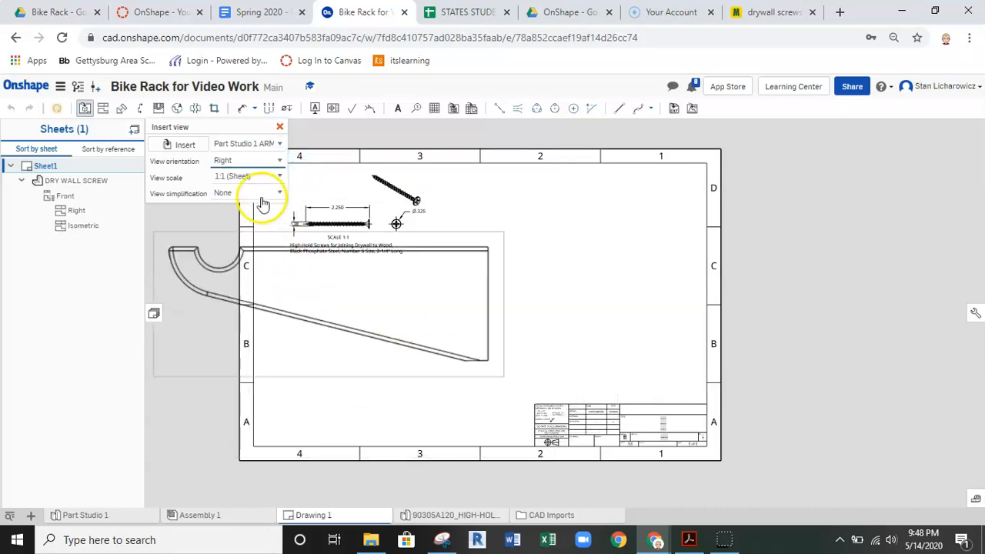
left_click(279, 166)
left_click(259, 186)
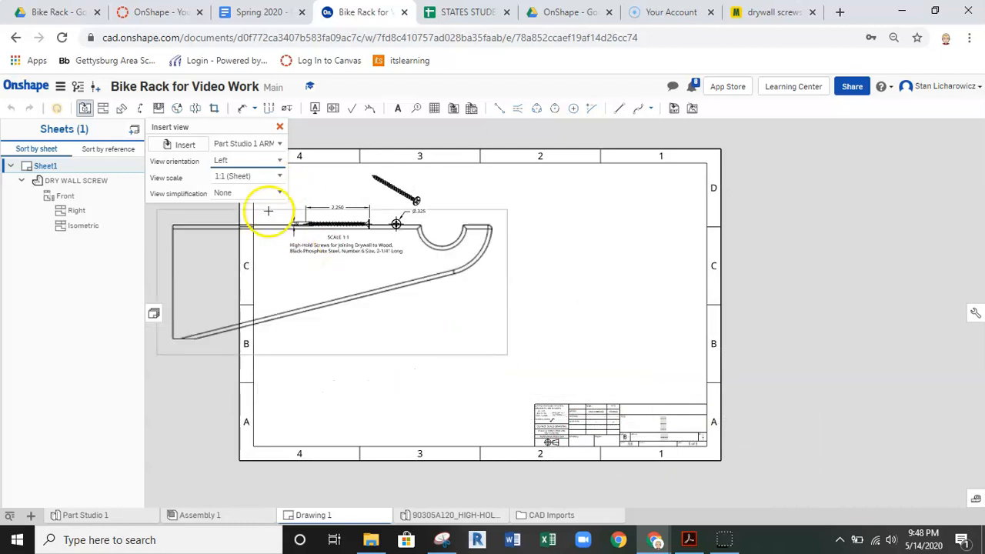
left_click(279, 176)
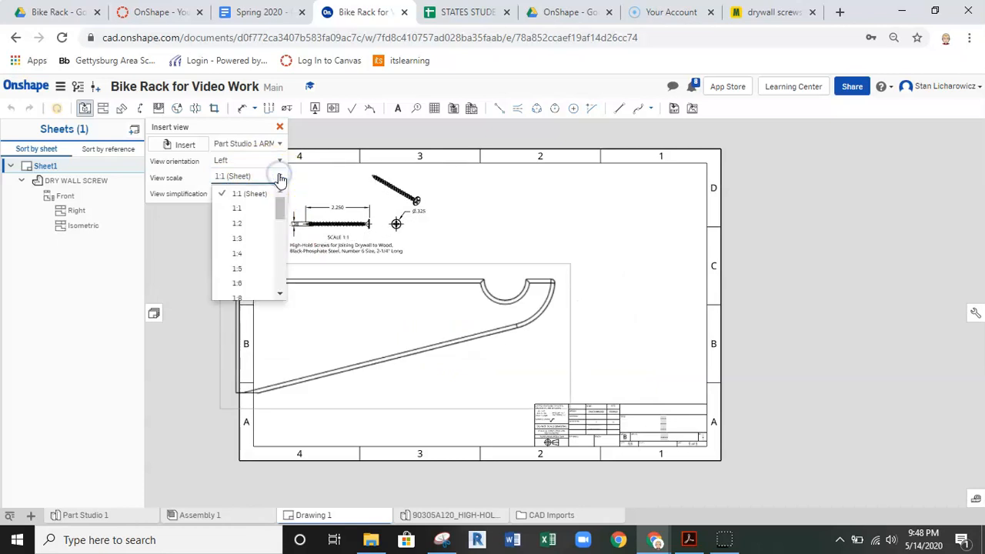
left_click(245, 223)
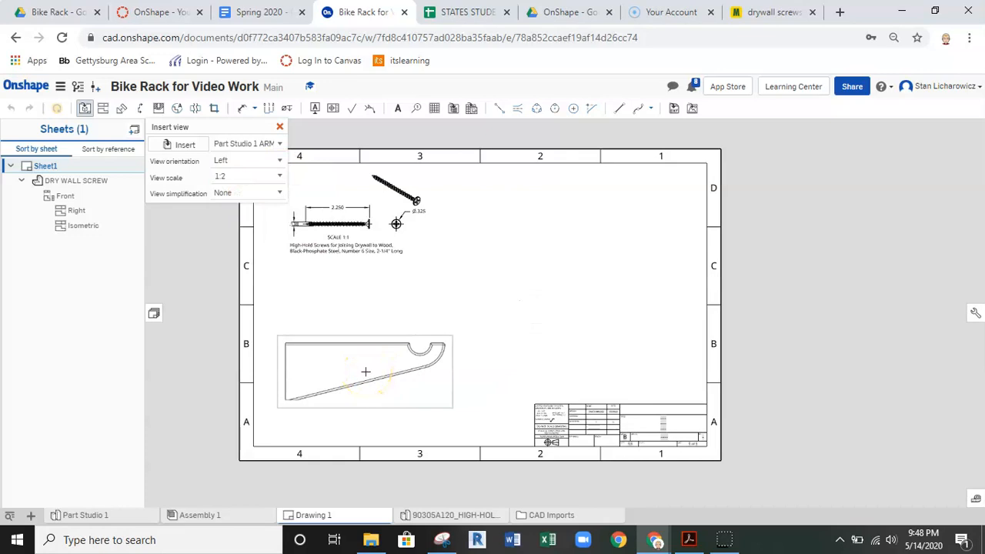
left_click(365, 371)
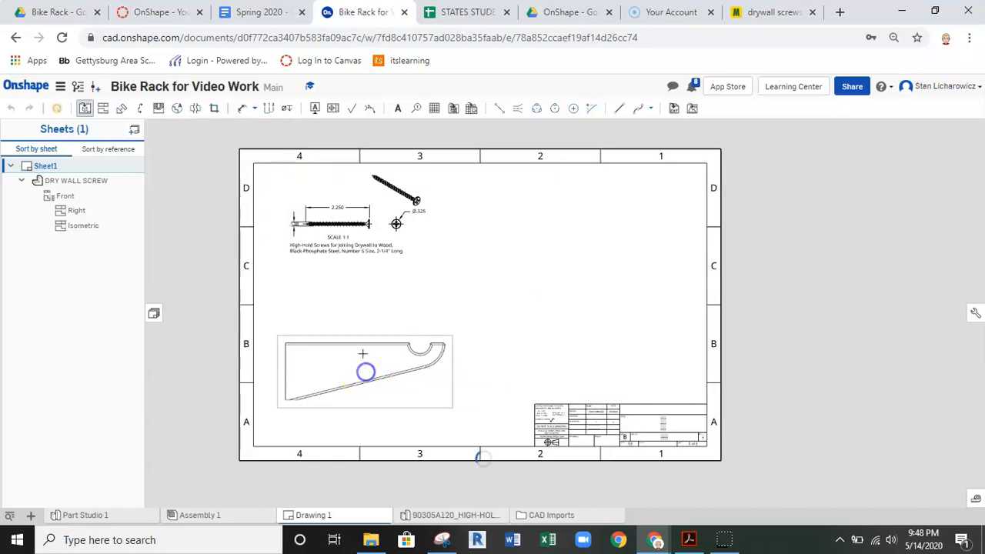
Project a top view above the arm's left view and a front view beside its hooked end.
left_click(362, 308)
left_click(363, 374)
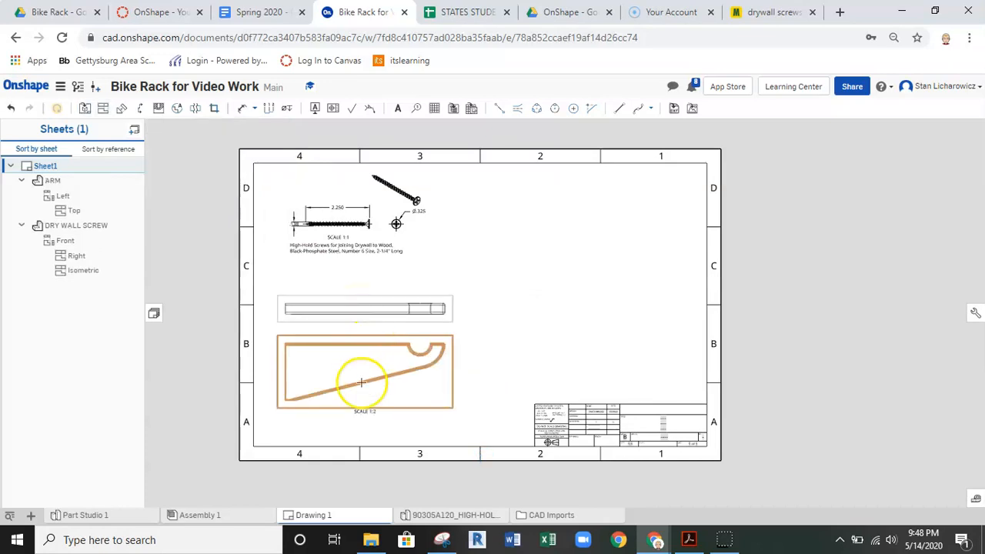
left_click(366, 349)
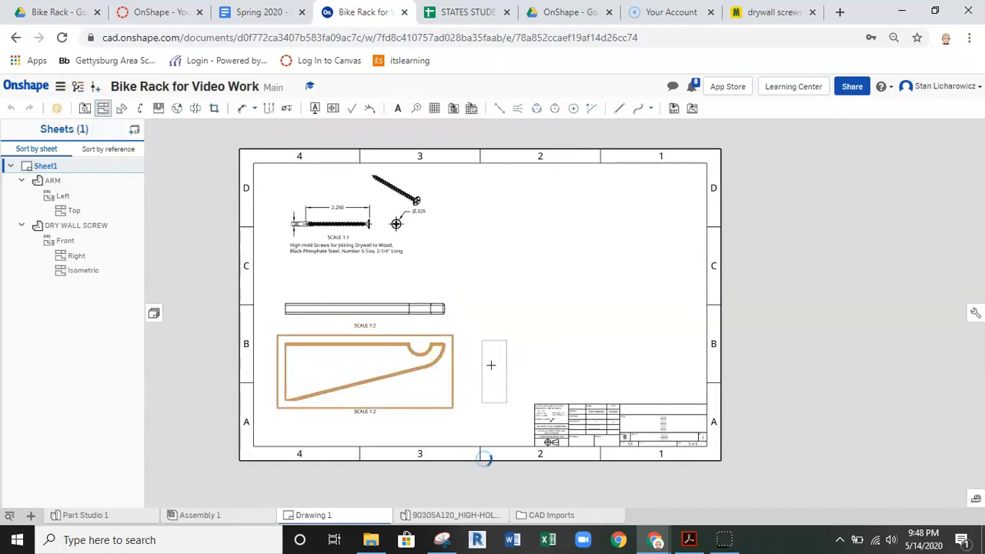
Show hidden lines in the arm's left, top and front views.
scroll(460, 381, "up", 5)
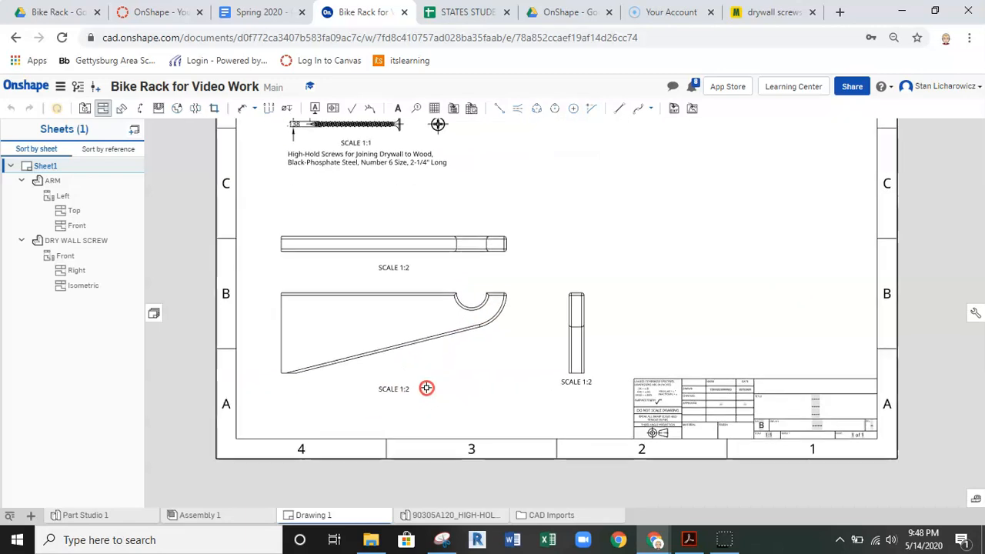
middle_click_drag(448, 367, 438, 383)
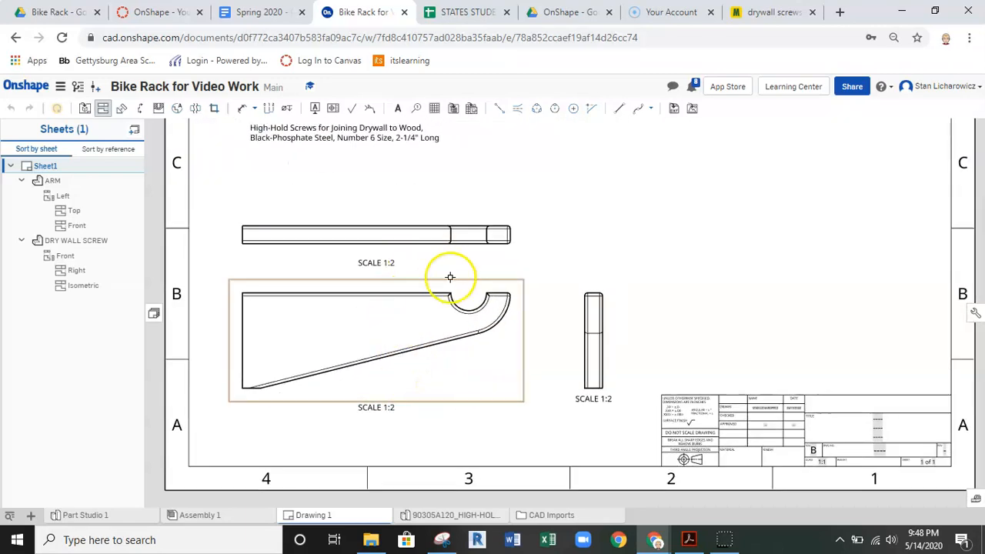
right_click(455, 373)
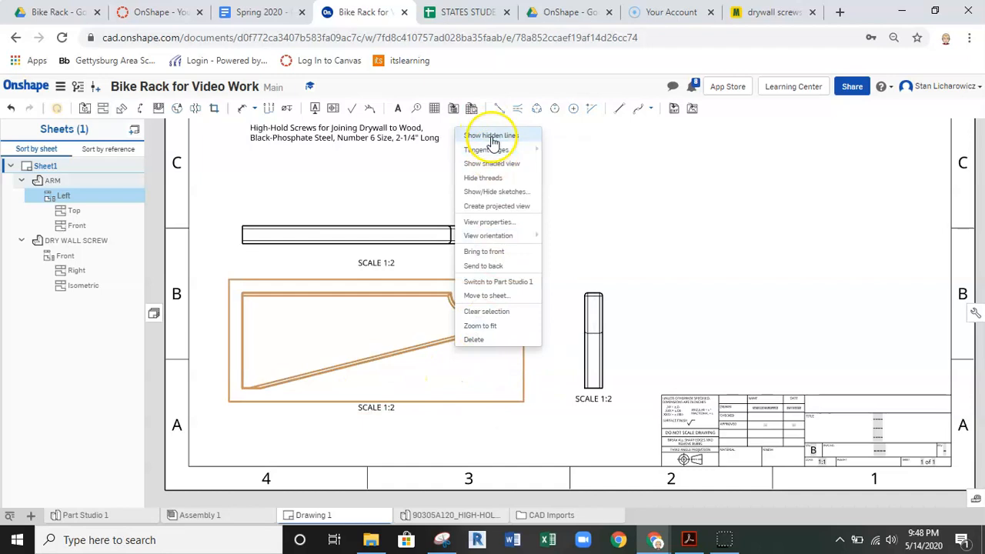
left_click(492, 137)
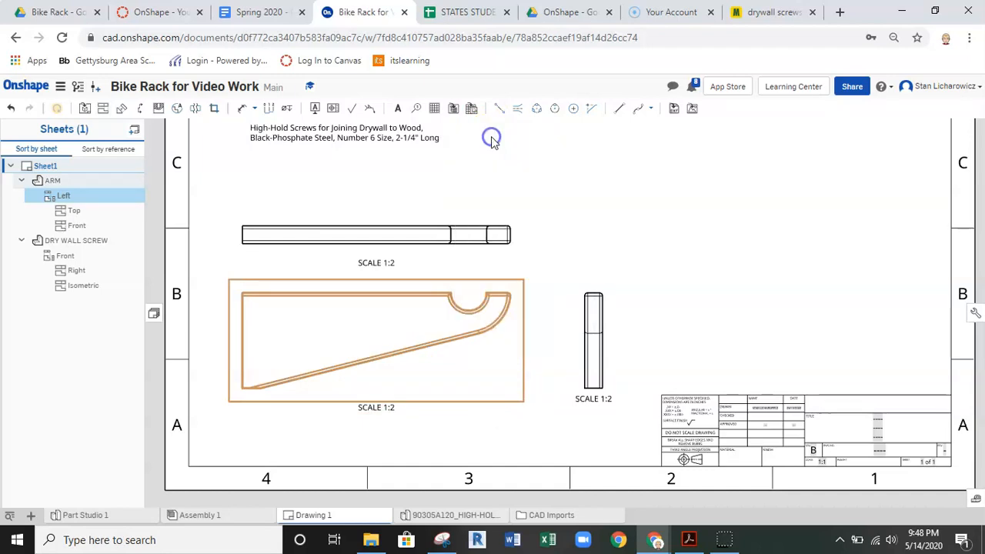
right_click(436, 239)
left_click(487, 224)
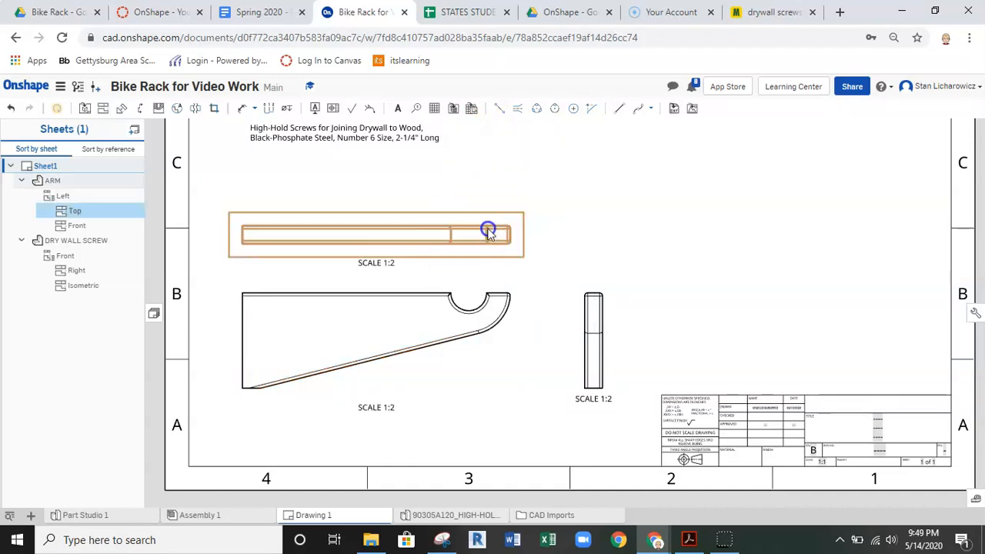
left_click(593, 322)
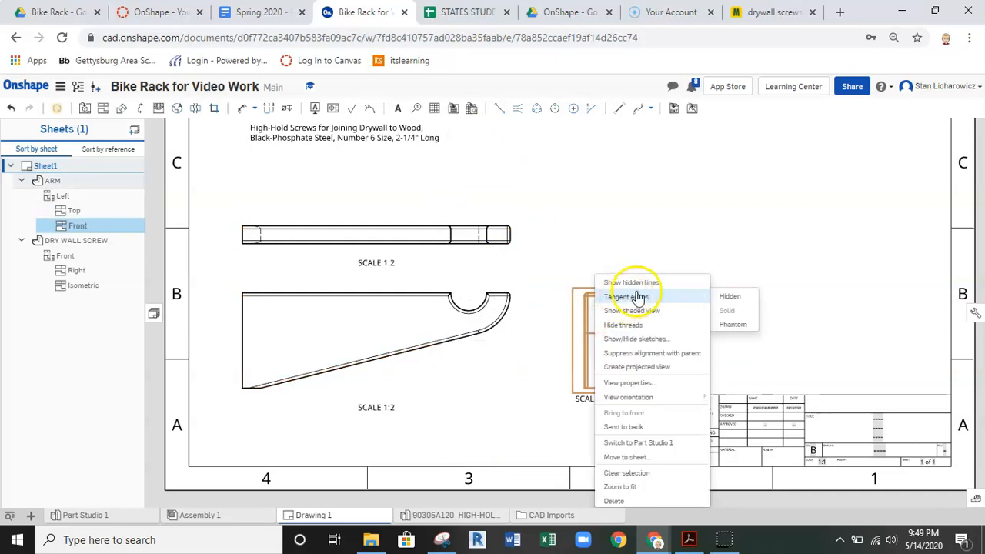
left_click(635, 282)
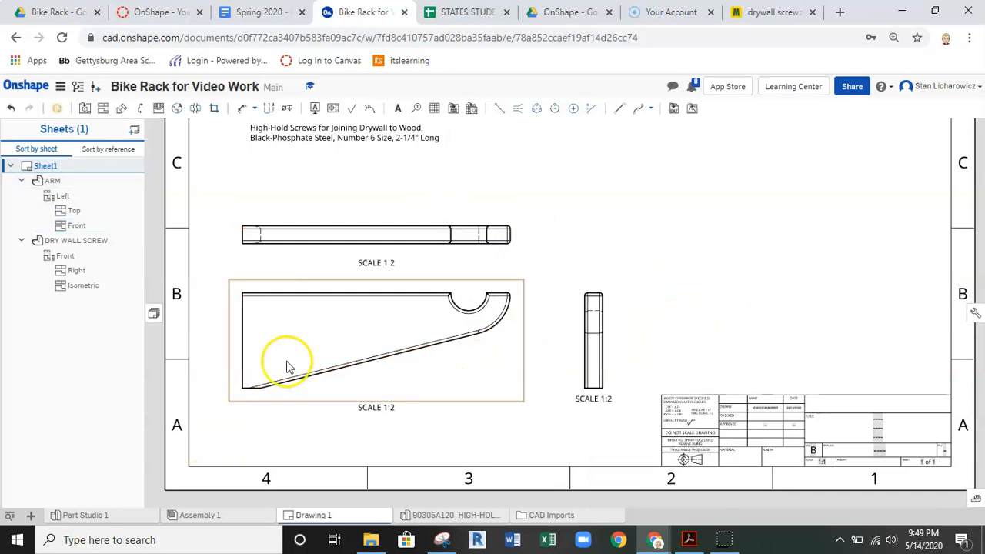
Add a horizontal centerline across the open ends of the semicircular notch in the arm's left view.
scroll(254, 233, "up", 3)
scroll(684, 270, "down", 3)
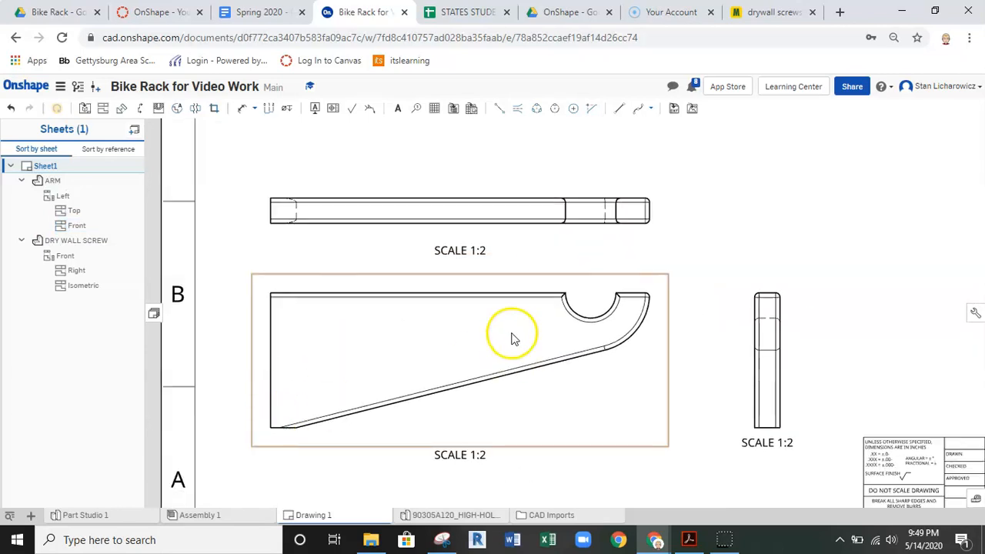
scroll(598, 305, "up", 4)
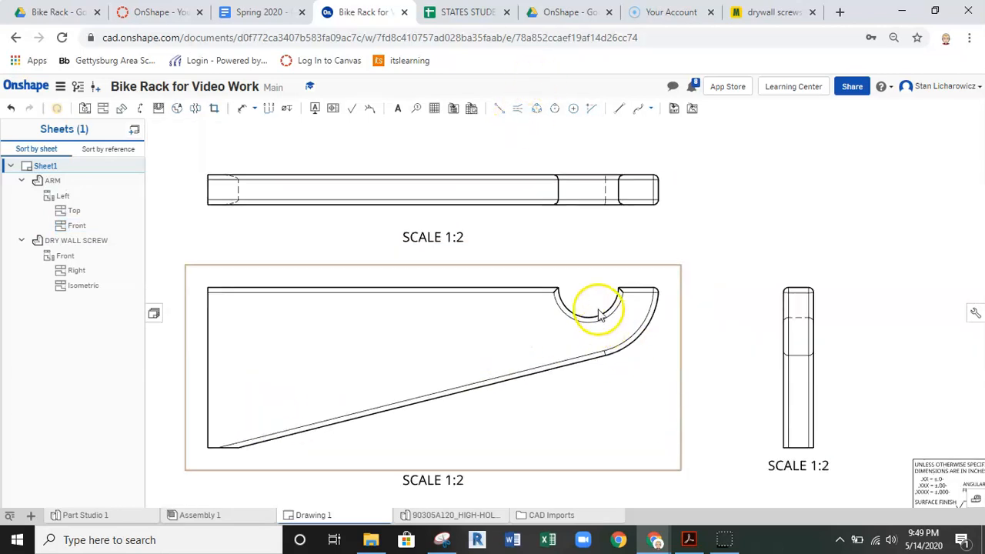
left_click(499, 108)
left_click(543, 280)
left_click(631, 284)
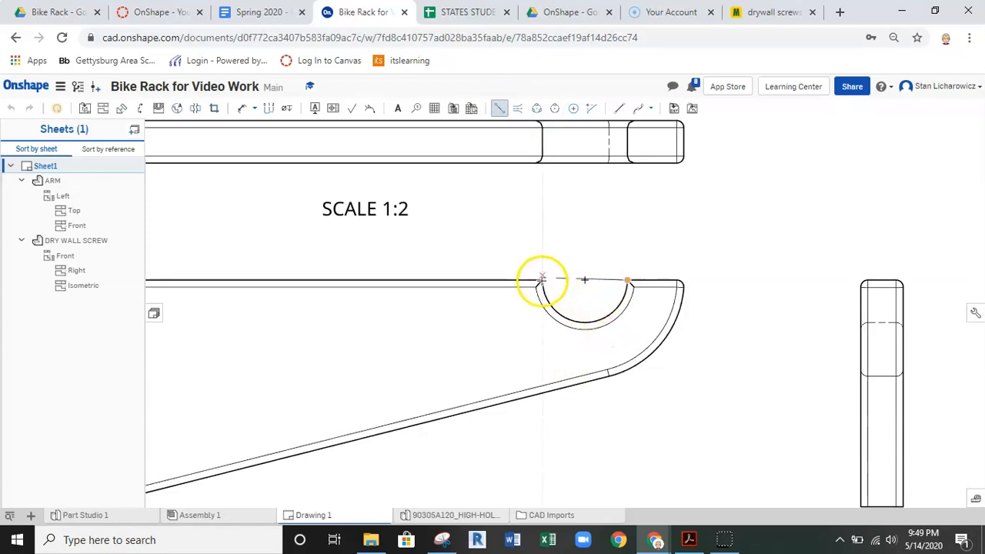
Add a vertical centerline through the middle of the semicircular notch in the arm's left view.
scroll(565, 311, "up", 3)
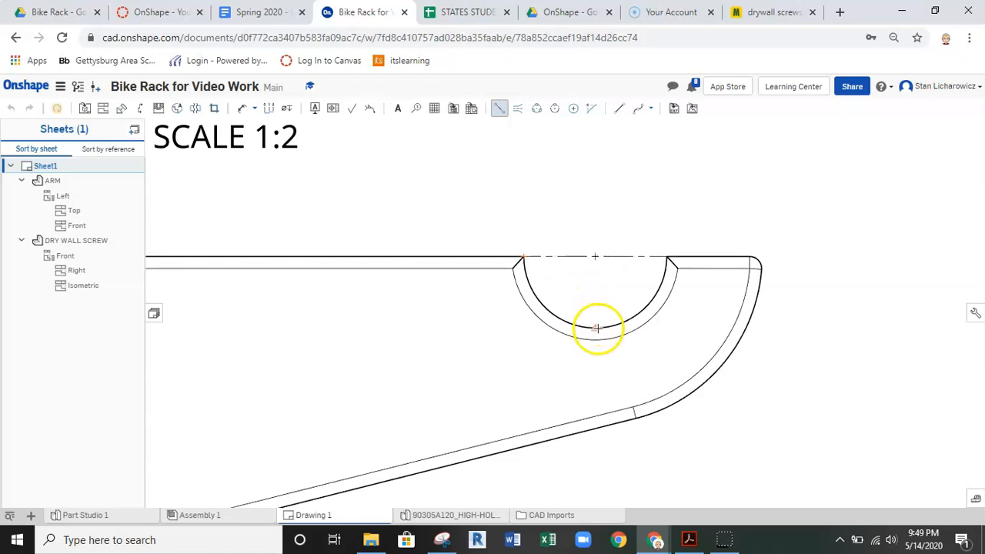
scroll(597, 362, "up", 3)
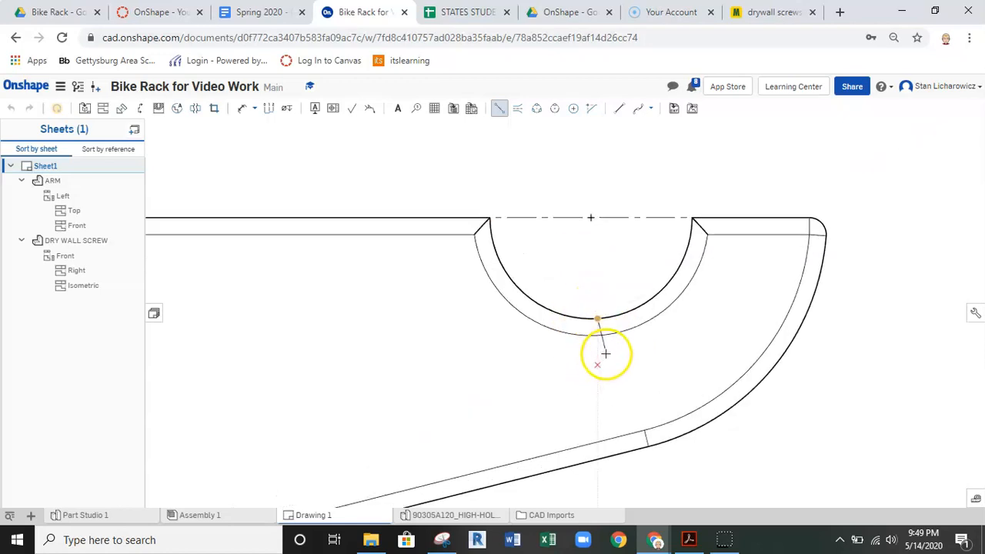
left_click(501, 107)
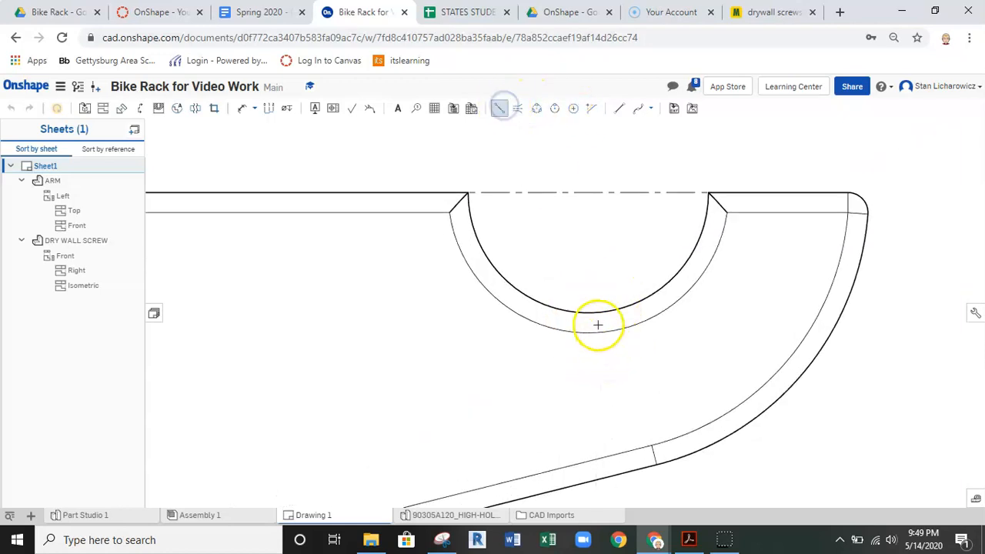
mouse_move(591, 313)
left_mouse_down()
mouse_move(595, 177)
mouse_move(587, 193)
left_mouse_up()
key("Escape")
scroll(588, 196, "down", 5)
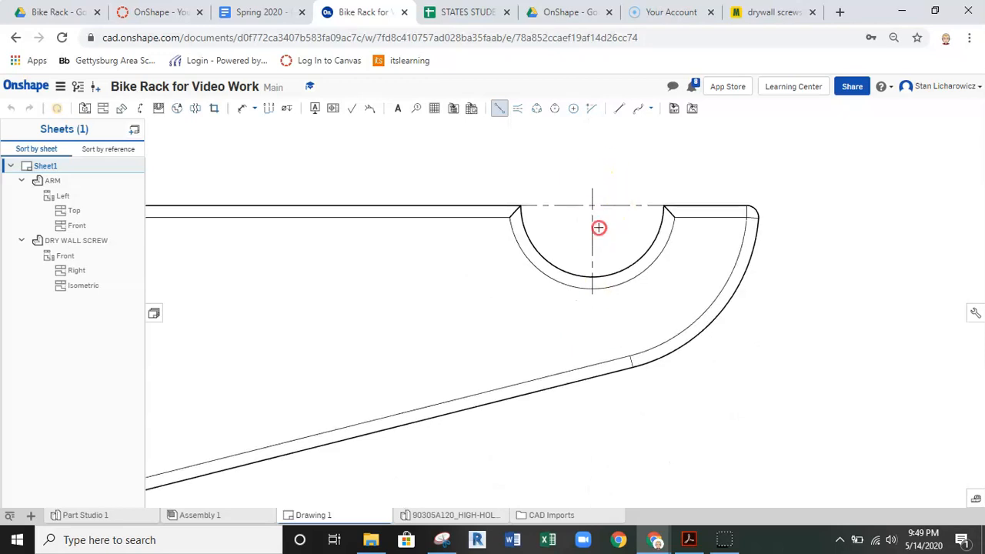
Add a centerline midway between the notch edges in the arm's top view and another along the upper edge of its front view.
scroll(573, 198, "up", 5)
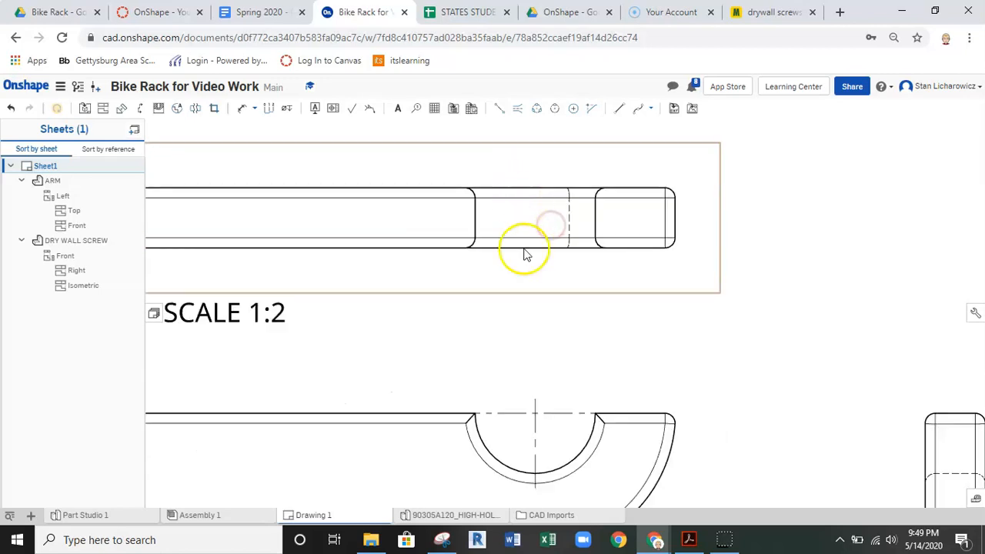
left_click(522, 108)
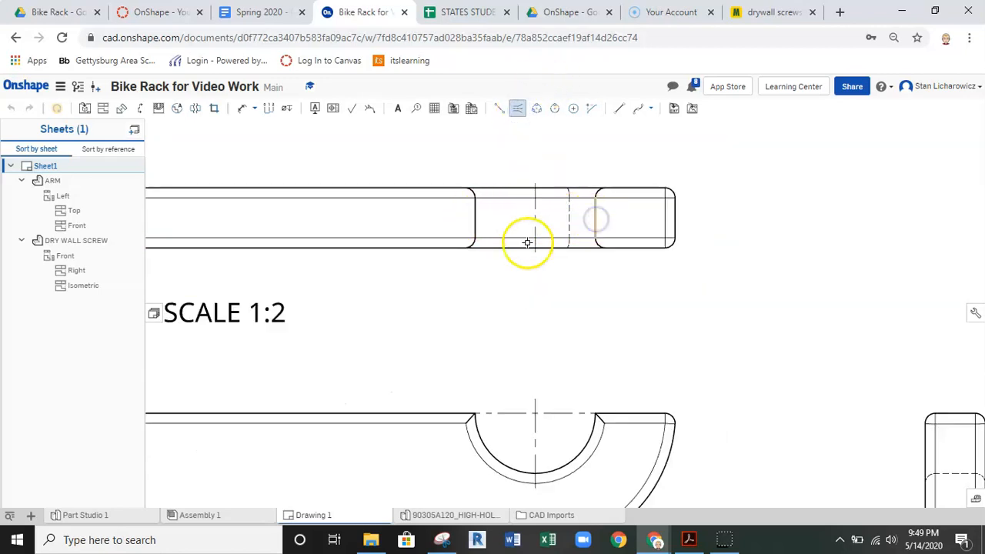
scroll(527, 243, "down", 3)
right_click_drag(661, 285, 580, 147)
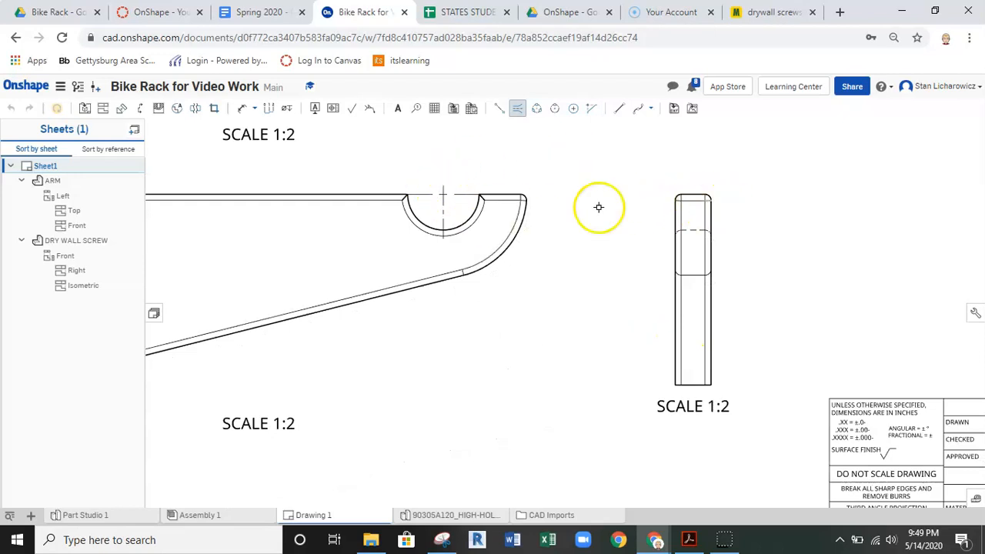
scroll(674, 198, "up", 3)
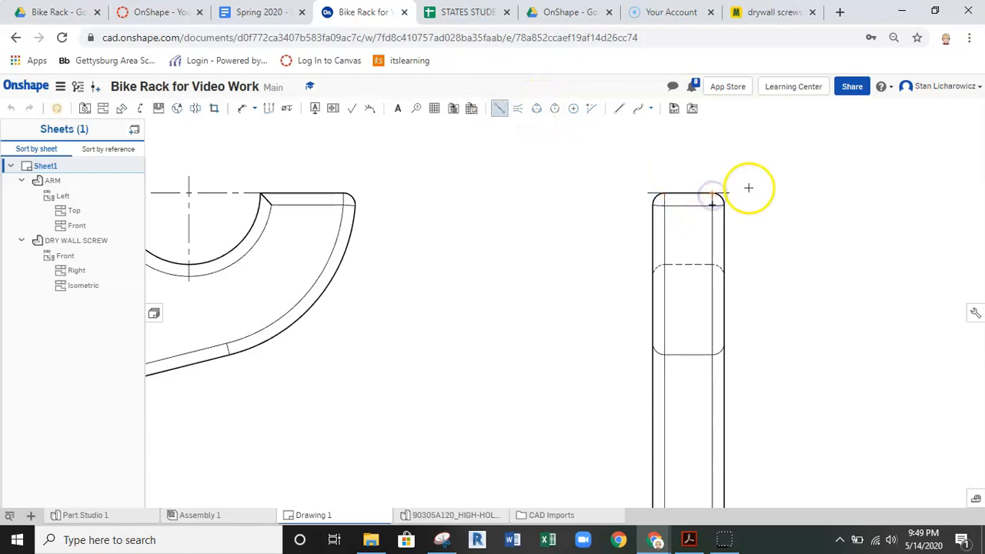
scroll(659, 193, "down", 5)
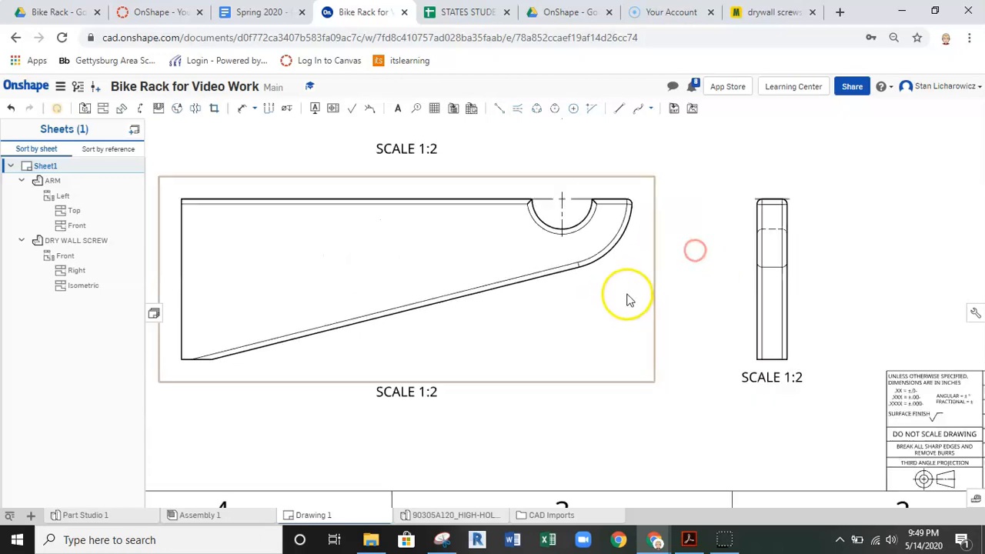
Dimension the horizontal distance from the arm's square end to the notch's vertical centerline, placed above the left view.
scroll(652, 324, "down", 1)
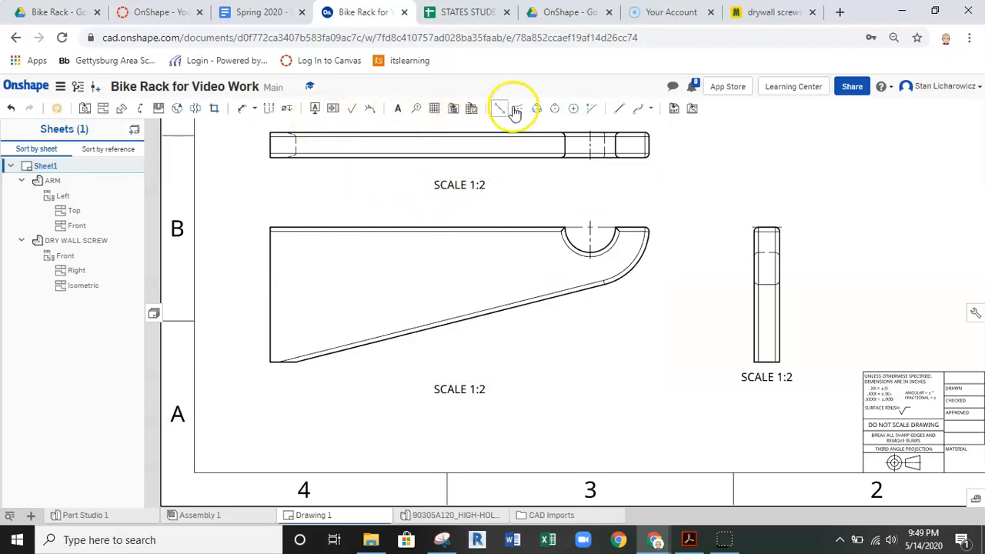
left_click(270, 244)
left_click(590, 222)
left_click(458, 216)
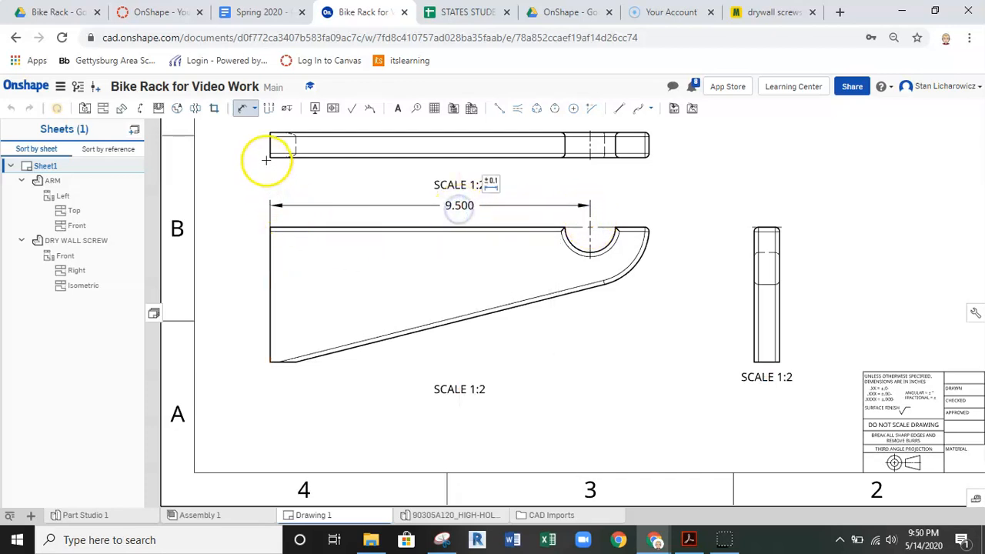
Dimension the arm's overall length between its two ends in the top view, placed just below that view.
left_click(268, 146)
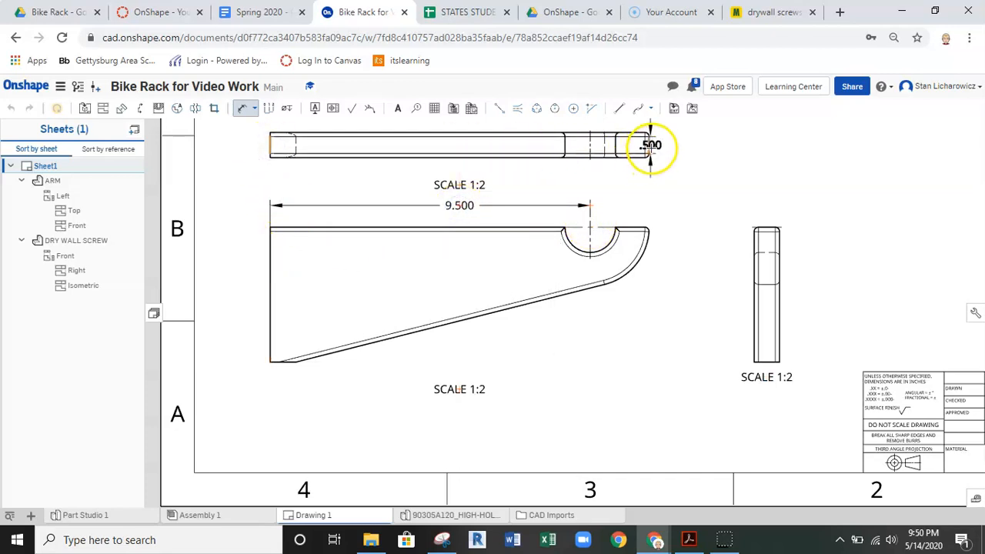
scroll(647, 152, "up", 4)
left_click(647, 148)
scroll(596, 190, "down", 4)
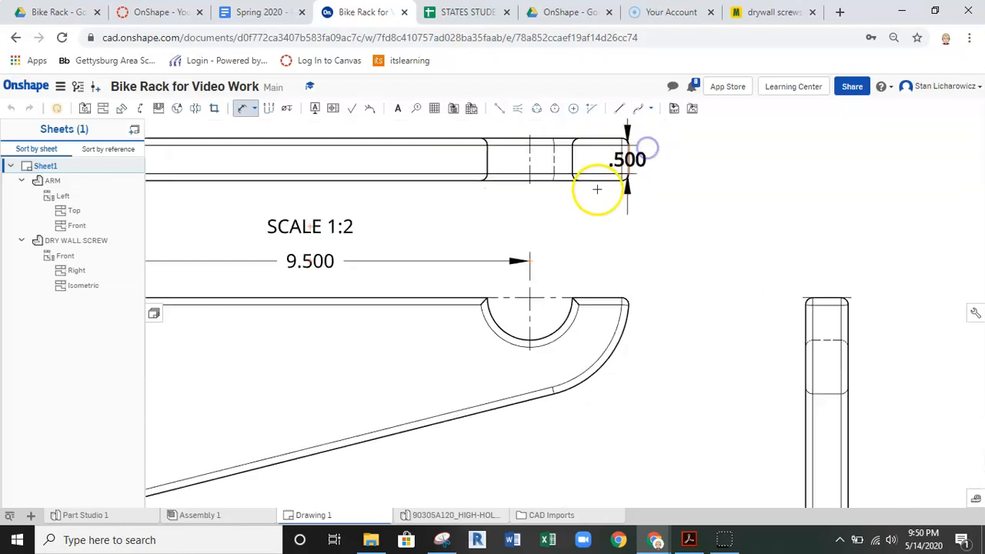
middle_click_drag(428, 223, 591, 171)
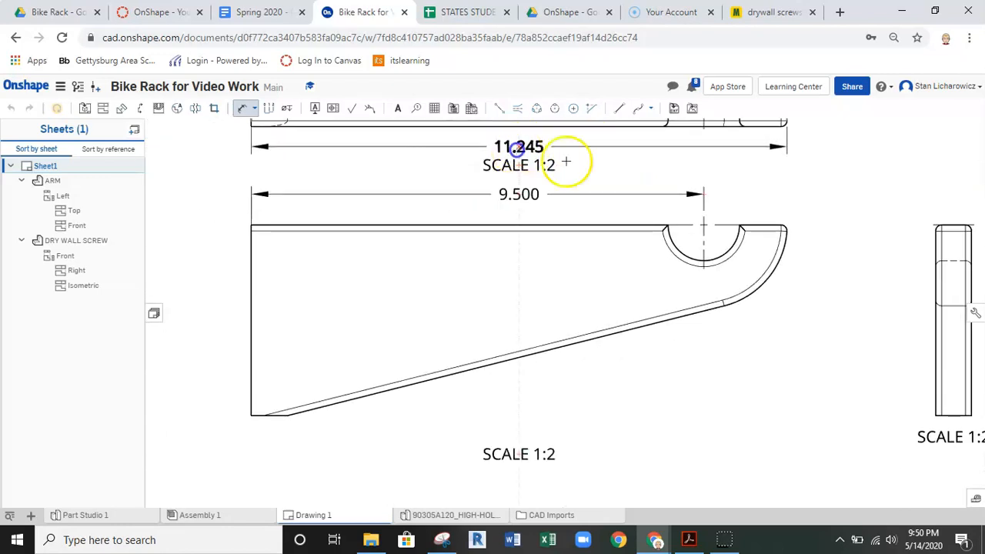
Delete the scale label beneath the arm's top view.
scroll(582, 165, "down", 3)
key("Escape")
left_click(551, 169)
scroll(587, 184, "down", 3)
middle_click_drag(589, 184, 529, 191)
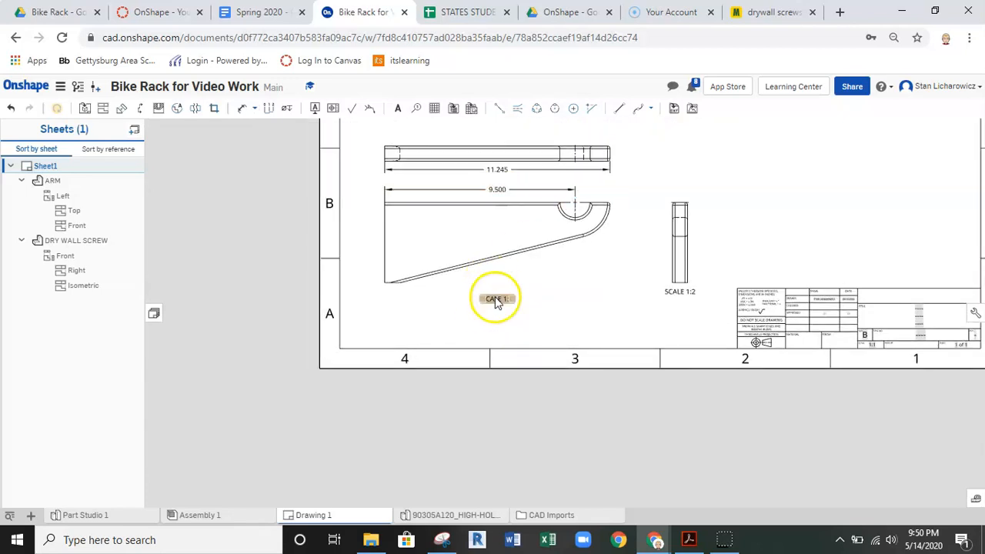
Dimension the radii of the notch and of the hooked end's outer arc in the arm's left view.
middle_click_drag(523, 270, 470, 282)
scroll(531, 215, "up", 5)
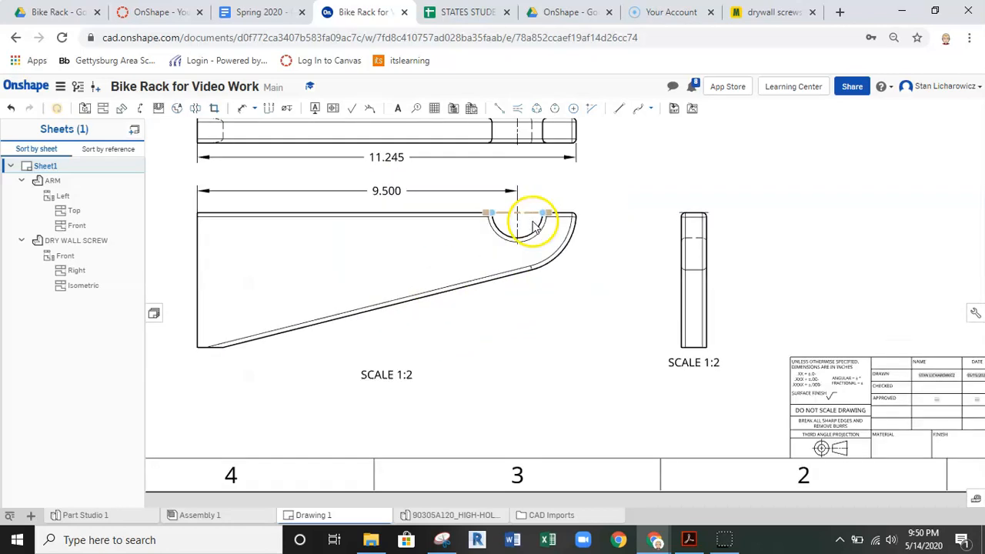
left_click(243, 110)
left_click(491, 237)
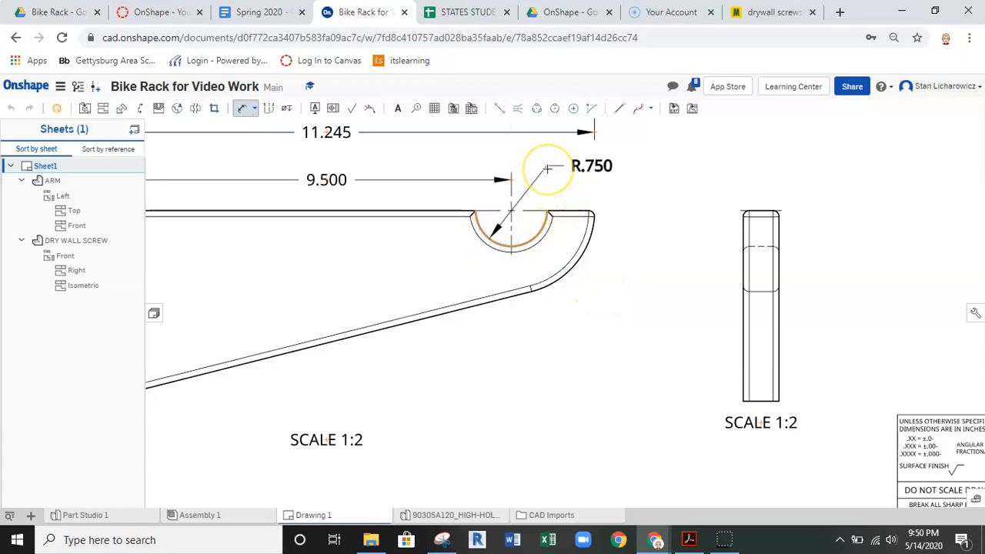
left_click(547, 168)
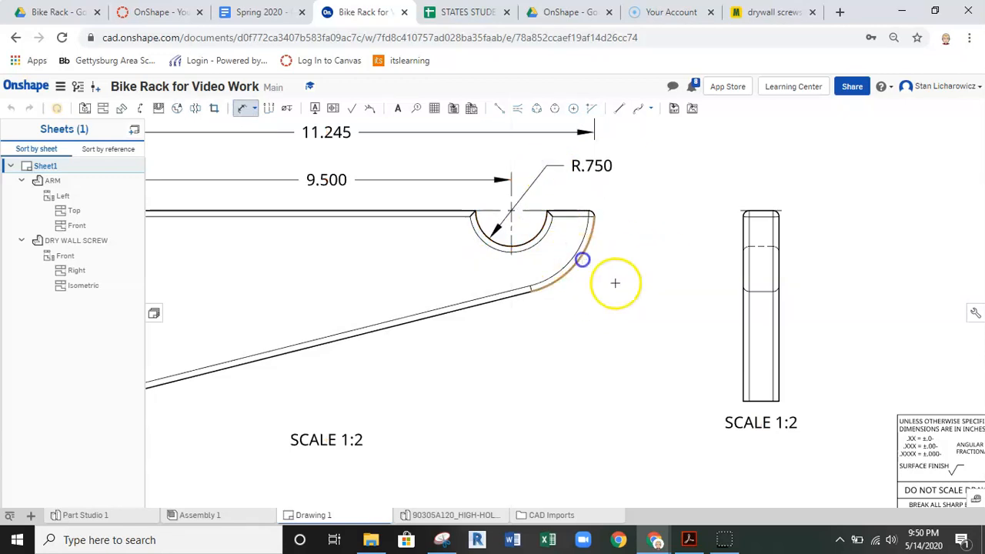
left_click(616, 284)
left_click(618, 286)
scroll(567, 347, "down", 3)
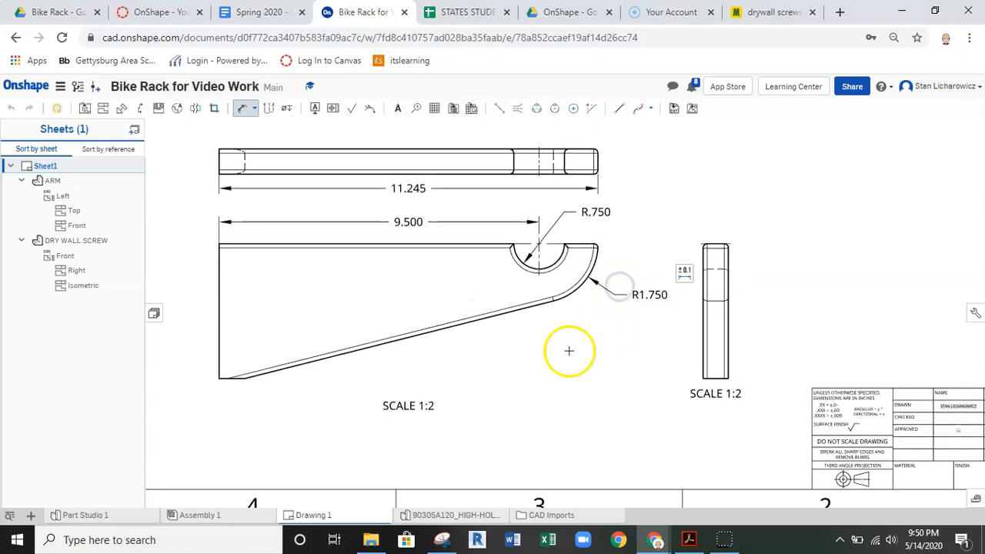
Dimension the arm's full height in the front view, placed between the left and front views.
scroll(352, 274, "up", 2)
scroll(333, 307, "up", 2)
scroll(332, 307, "down", 1)
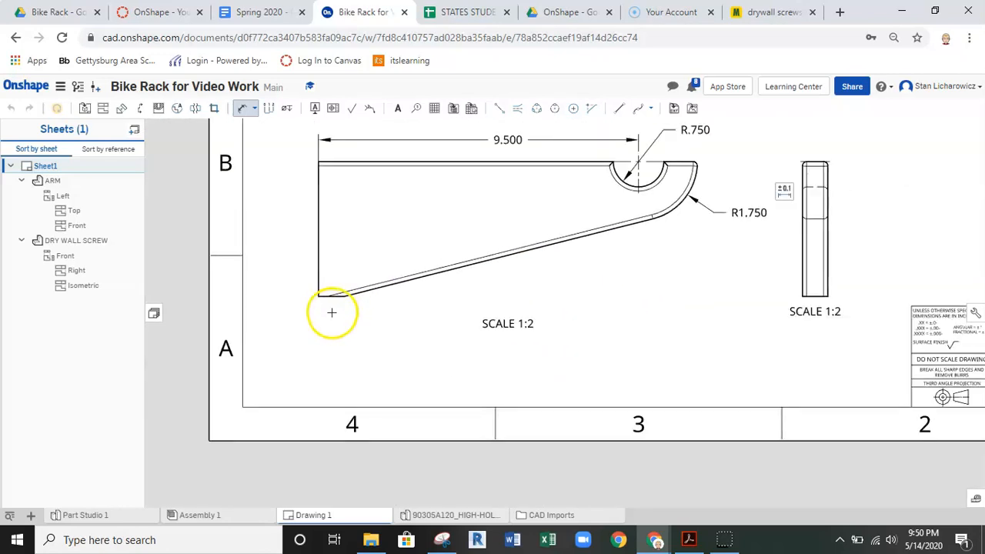
scroll(833, 164, "up", 2)
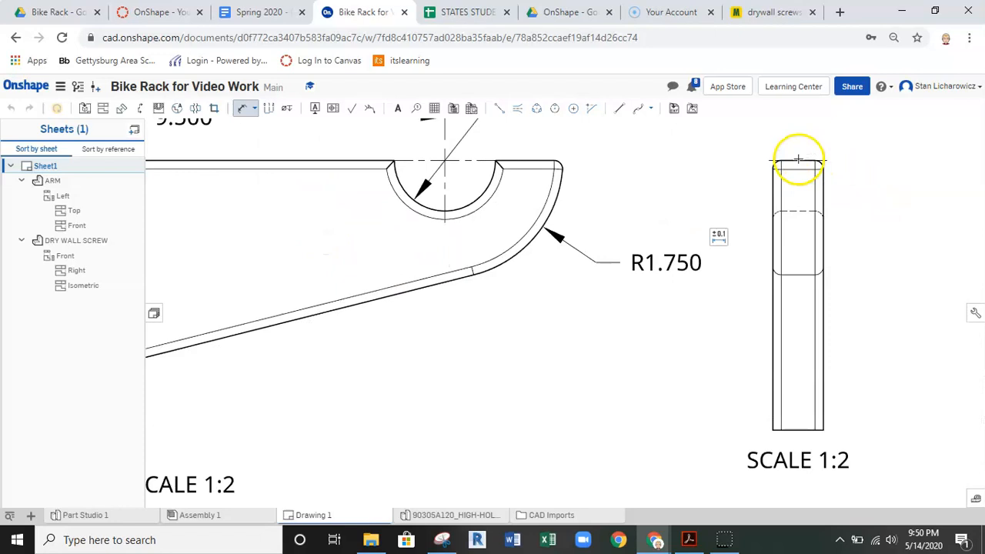
left_click(793, 162)
left_click(800, 430)
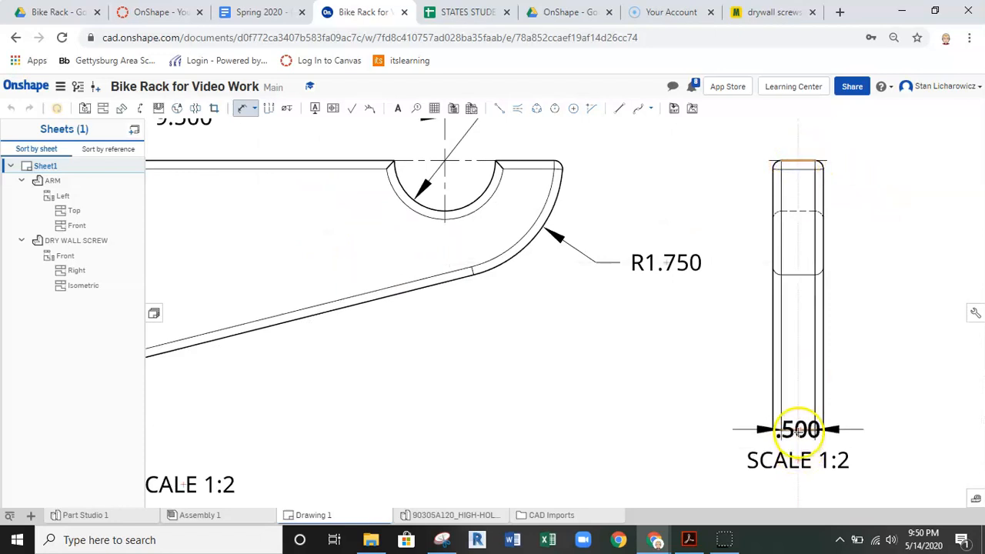
left_click(723, 300)
Dimension the short flat edge at the lower corner of the arm's square end, placed below the left view.
scroll(627, 342, "down", 2)
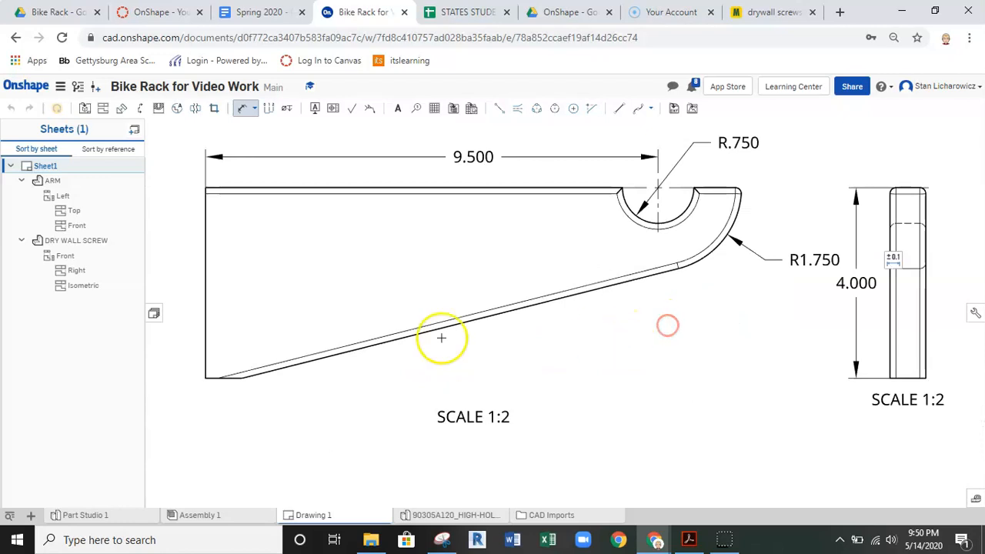
scroll(215, 377, "up", 3)
left_click(194, 380)
left_click(268, 380)
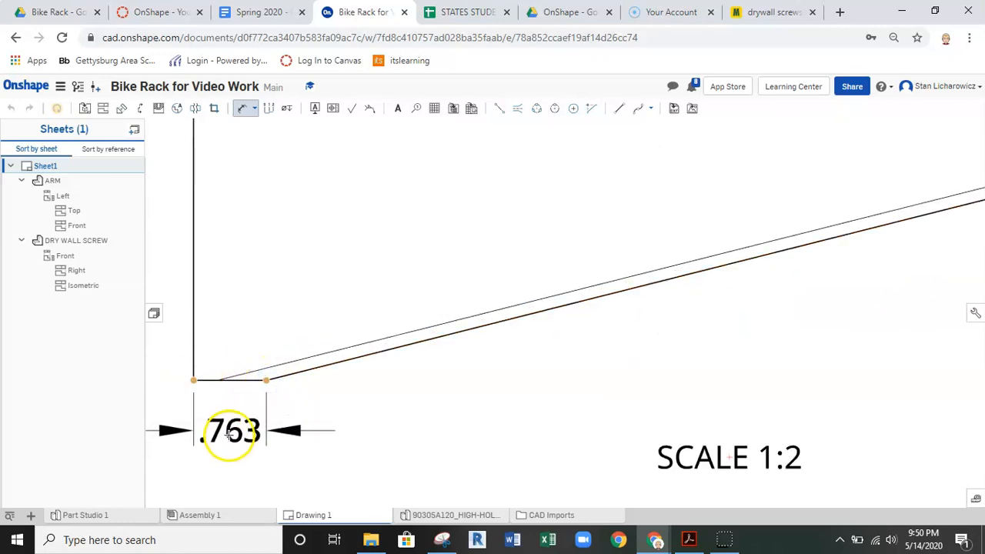
left_click(246, 413)
scroll(246, 413, "down", 3)
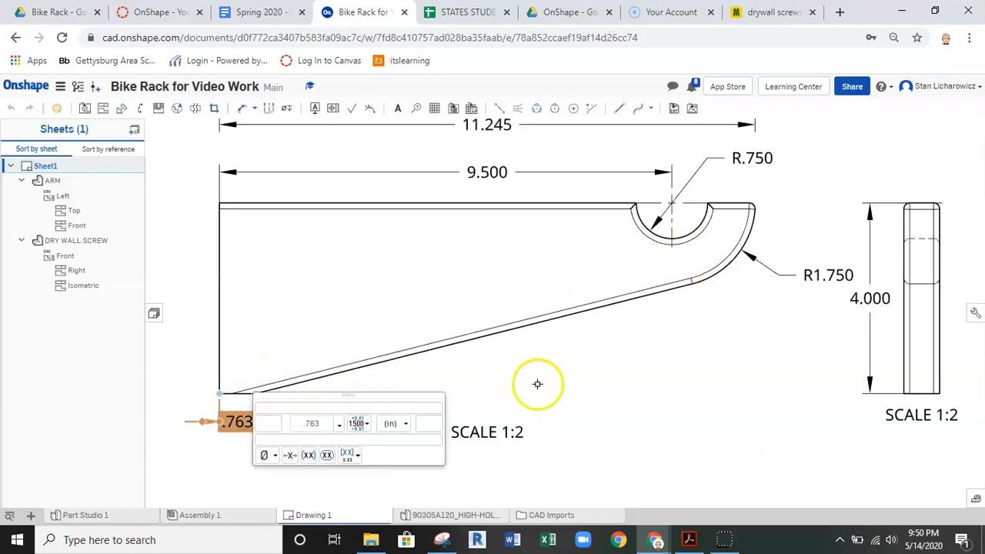
middle_click_drag(566, 390, 567, 299)
scroll(404, 311, "down", 1)
mouse_move(477, 296)
middle_mouse_down()
mouse_move(374, 335)
mouse_move(458, 290)
middle_mouse_up()
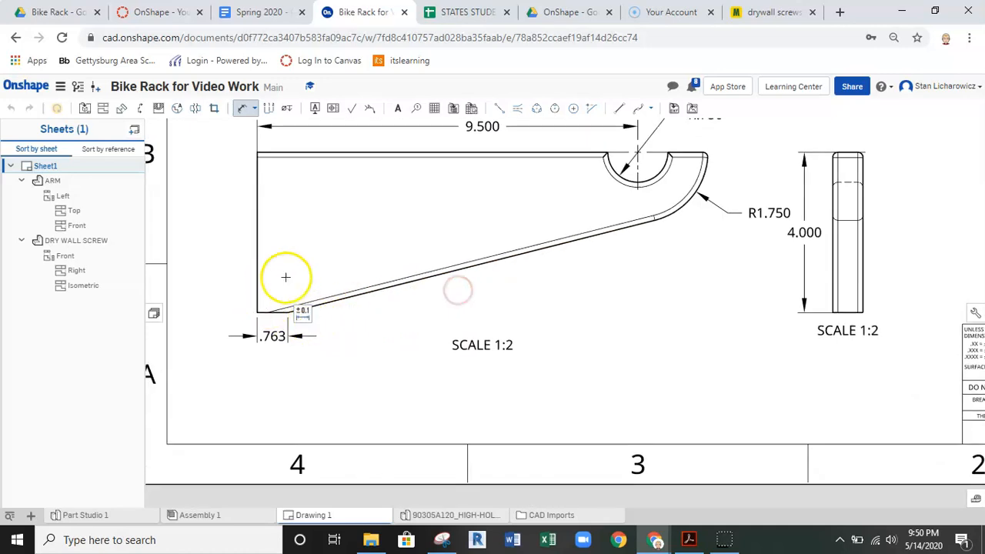
Dimension the angle between the arm's vertical square end and its sloping lower edge, placed inside the left view.
left_click(273, 336)
key("d")
middle_click_drag(345, 317, 400, 316)
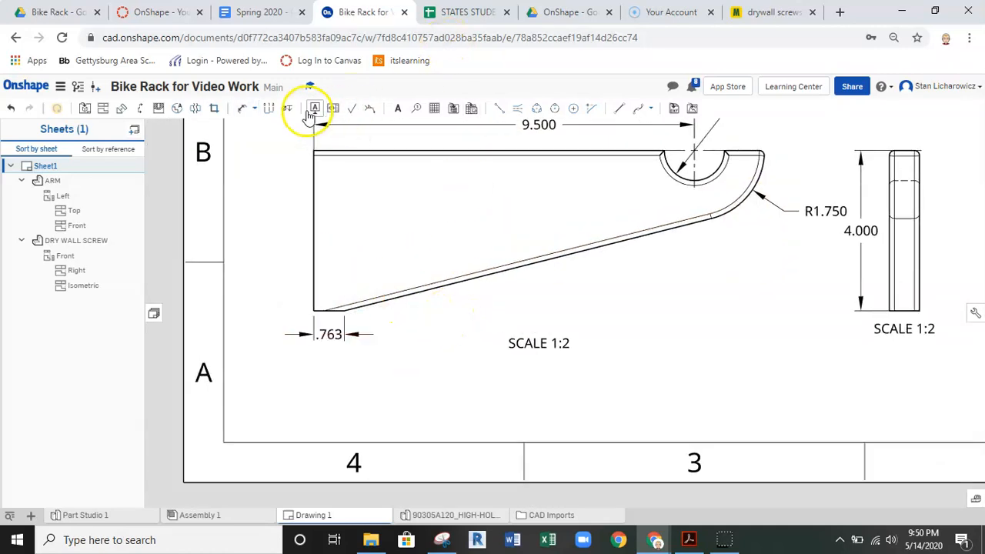
left_click(245, 111)
left_click(369, 299)
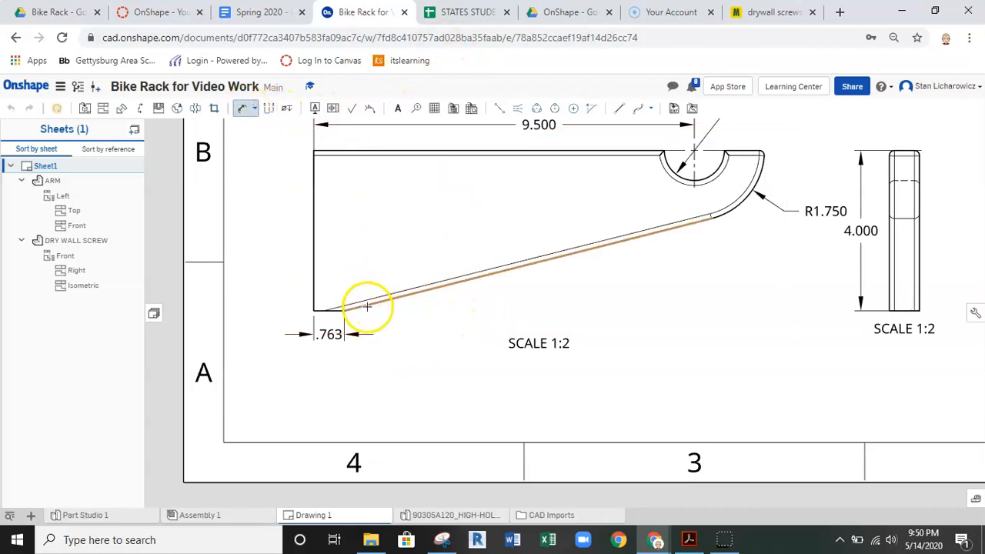
scroll(369, 303, "up", 5)
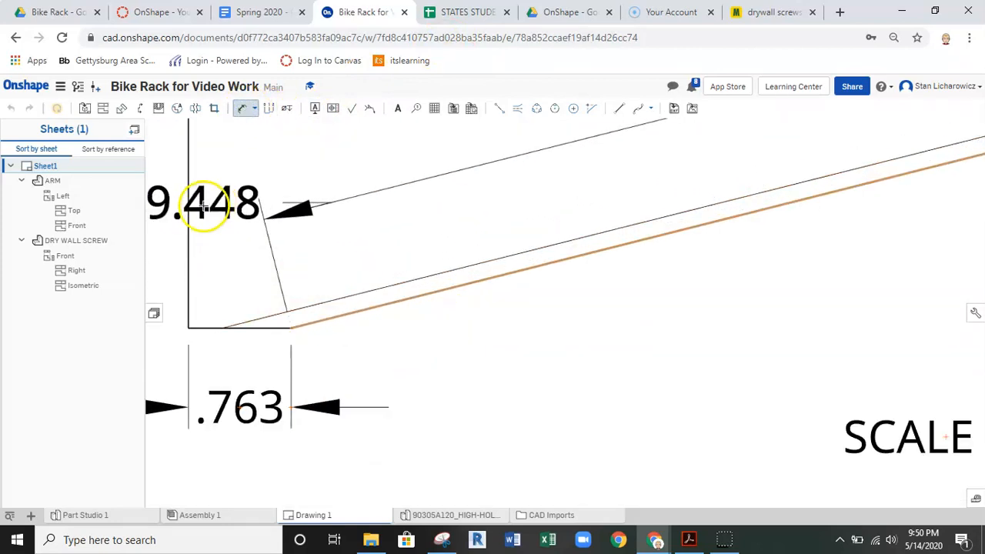
left_click(190, 194)
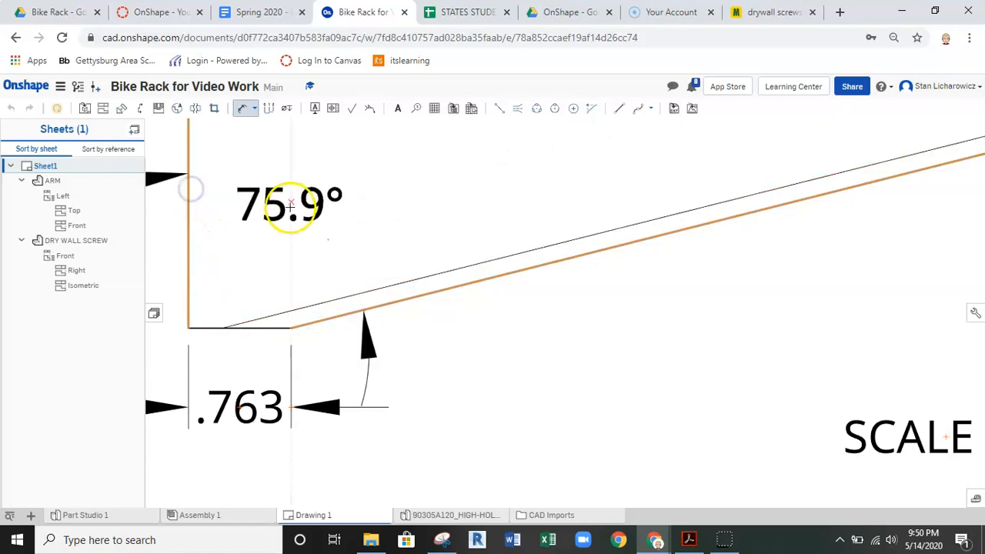
scroll(339, 223, "down", 5)
left_click(268, 288)
scroll(273, 323, "down", 2)
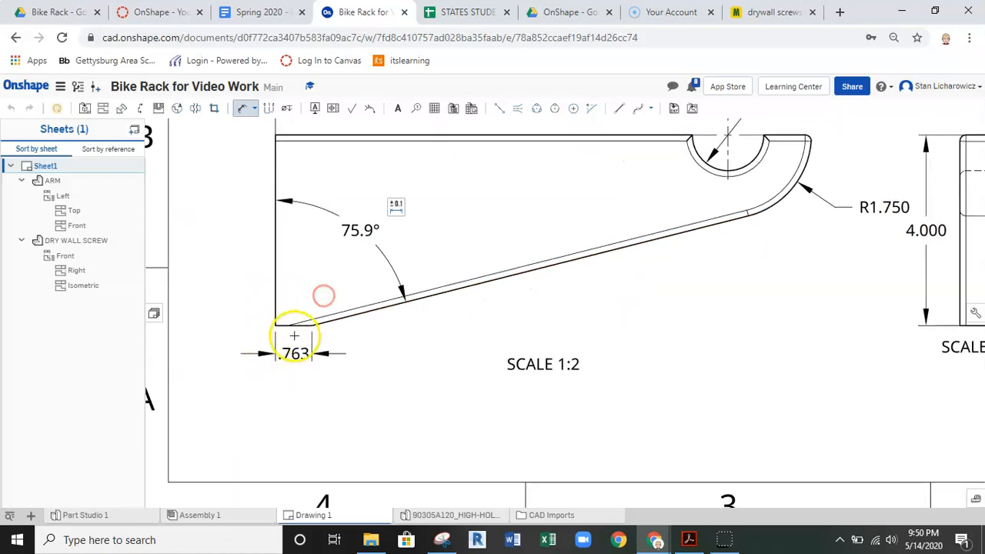
scroll(353, 338, "down", 4)
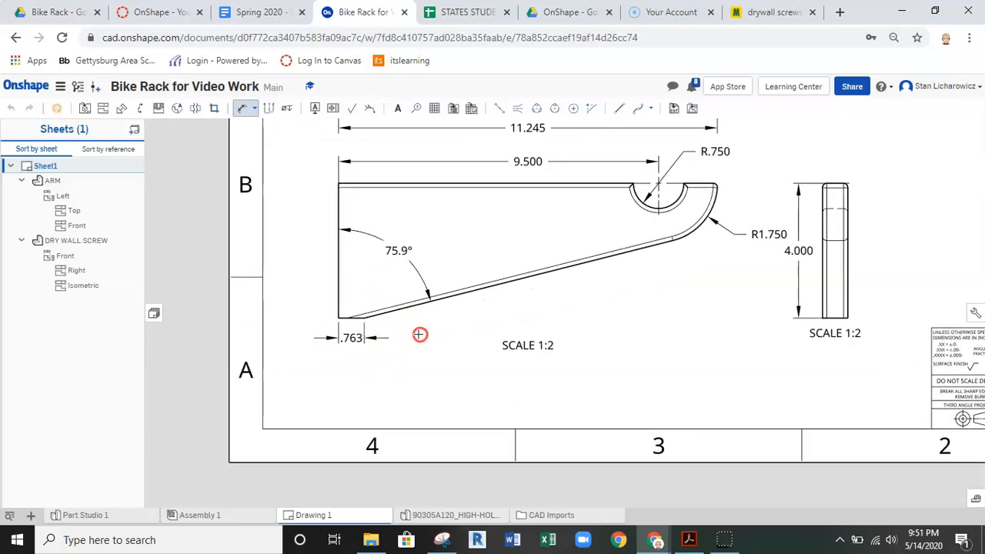
Dimension the arm's thickness at the hooked end of the top view, placed beyond that end.
scroll(500, 372, "up", 2)
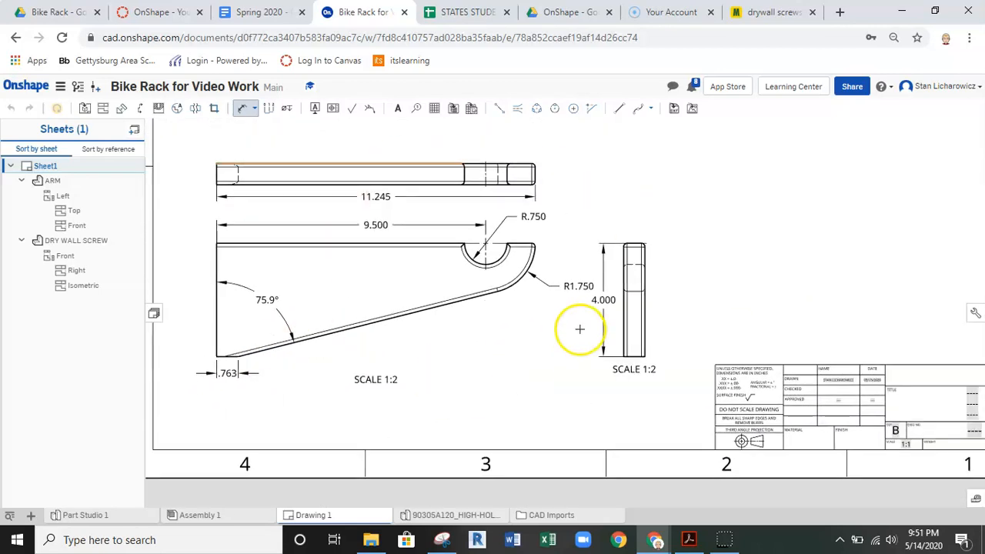
scroll(565, 184, "up", 5)
left_click(245, 108)
left_click(243, 108)
left_click(454, 192)
left_click(571, 166)
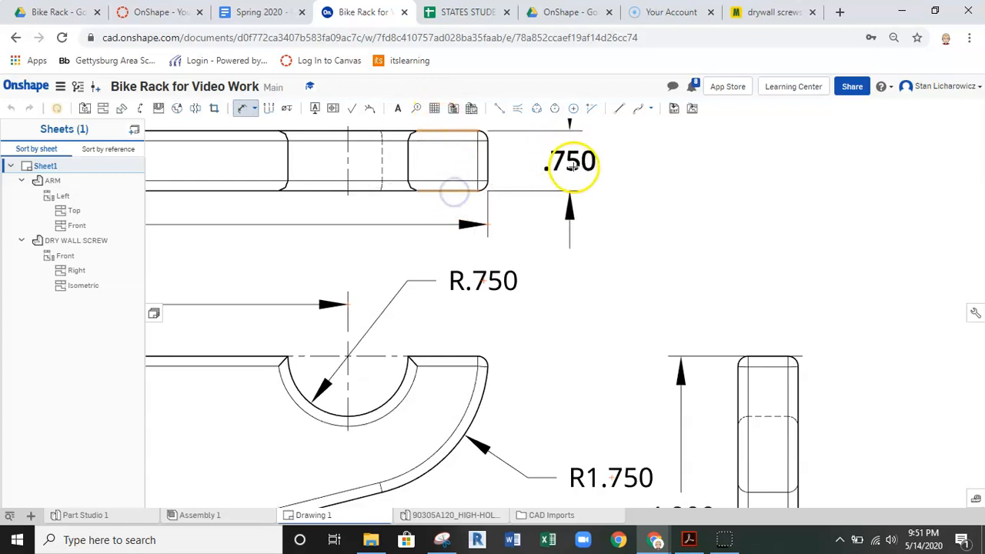
scroll(677, 196, "down", 4)
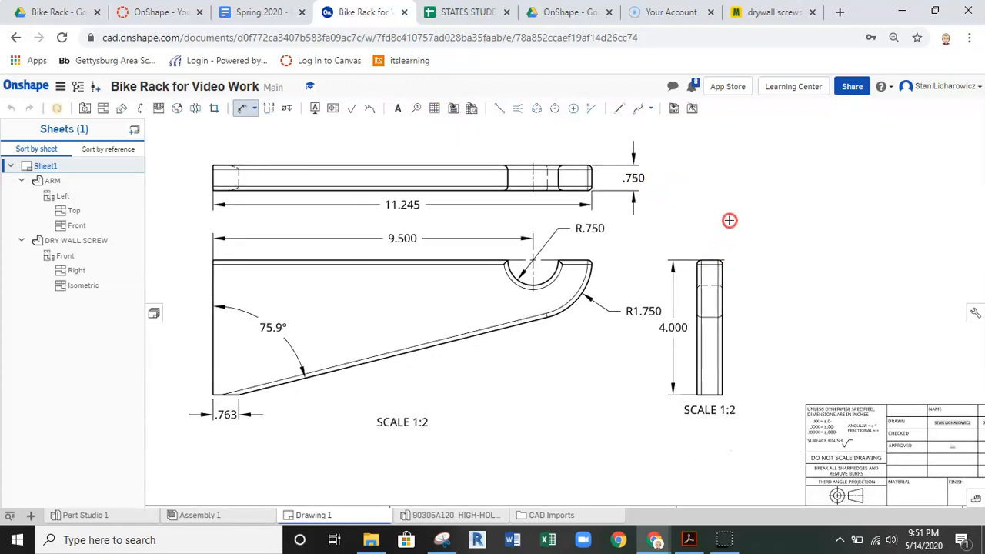
middle_click_drag(729, 221, 731, 225)
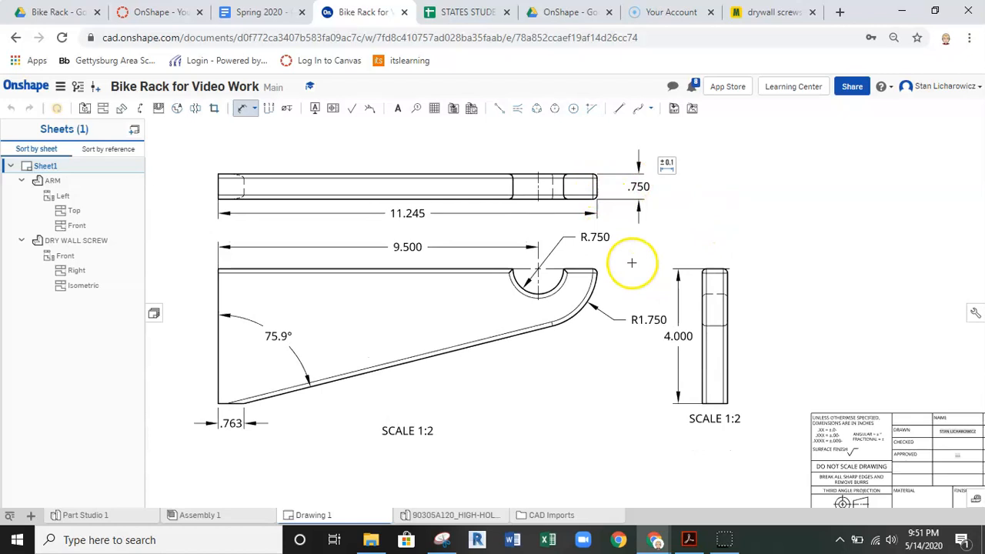
scroll(632, 262, "down", 2)
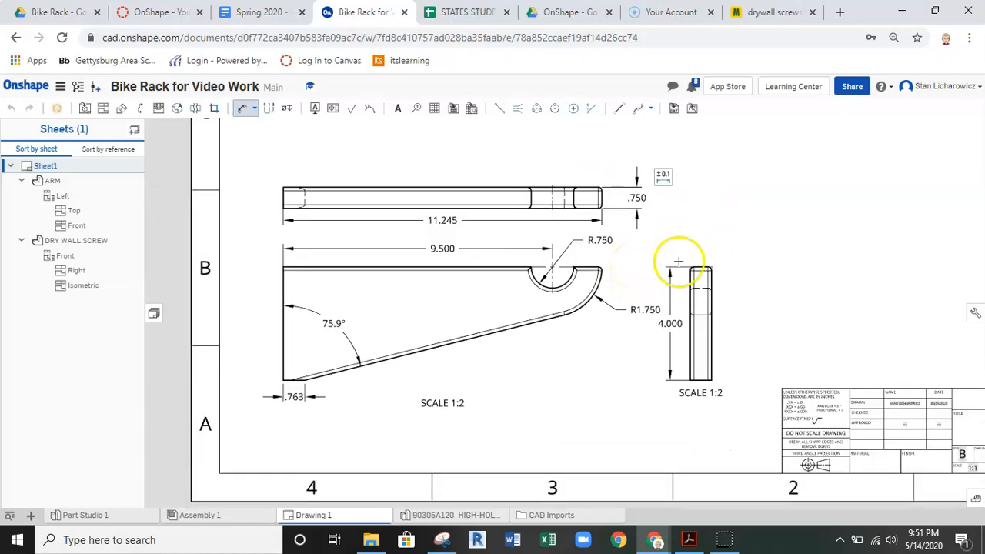
Dimension the upper corner round in the arm's front view and add the text ALL ROUNDS beneath its radius.
scroll(692, 261, "up", 6)
scroll(594, 297, "down", 3)
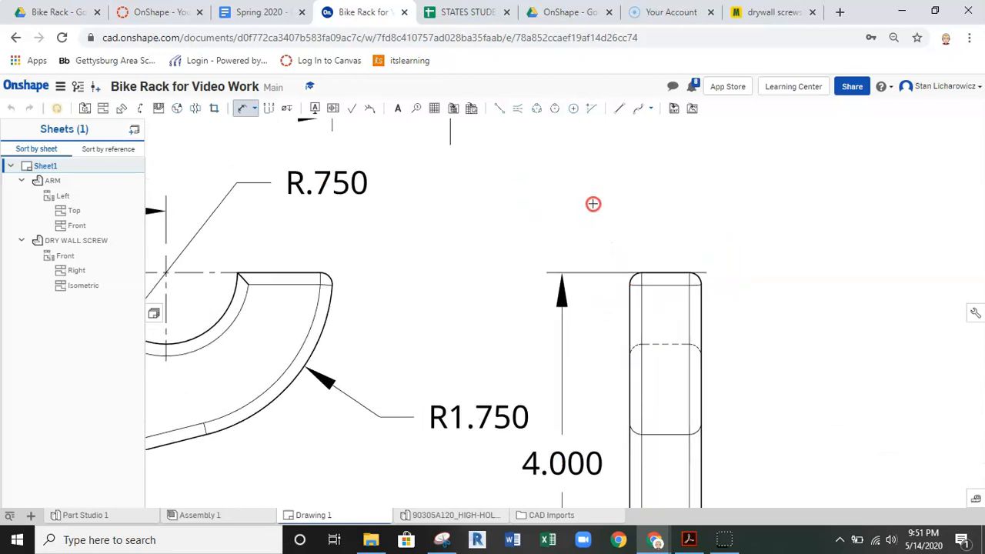
left_click(545, 188)
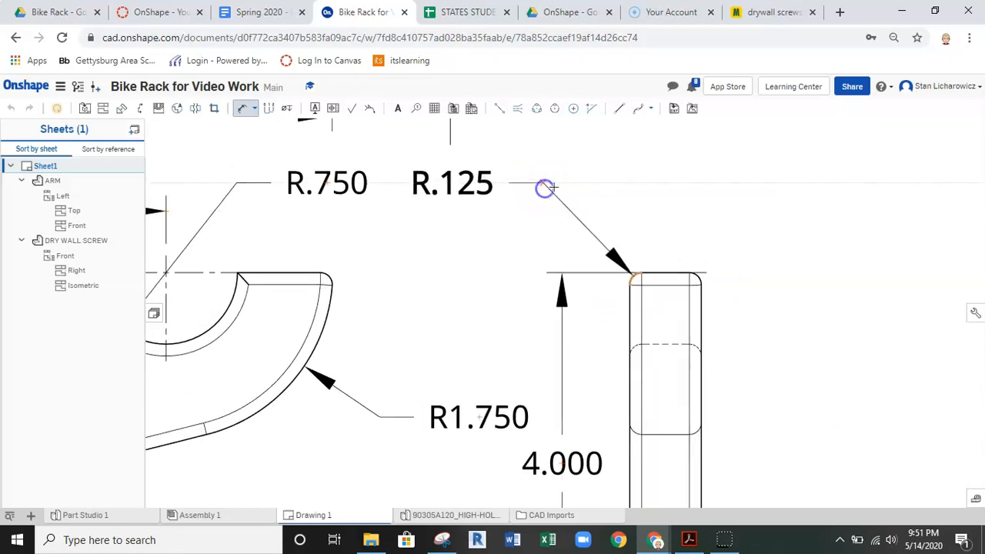
left_click(467, 196)
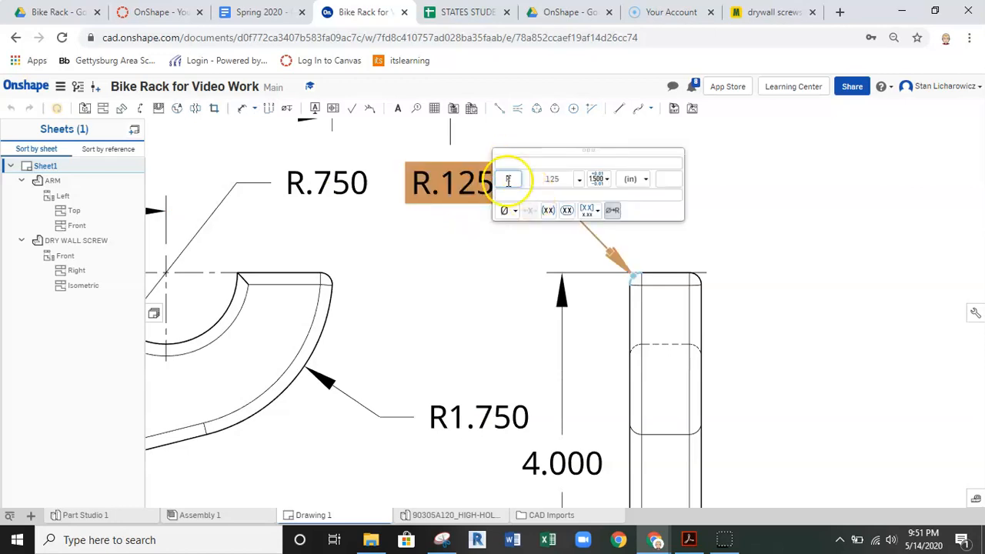
left_click(647, 199)
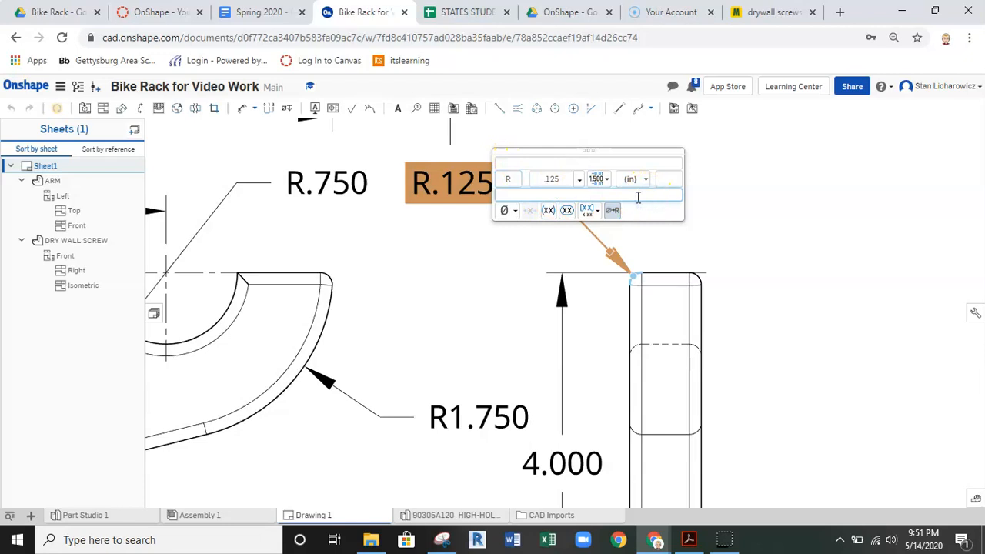
type("ALL ROUNDS")
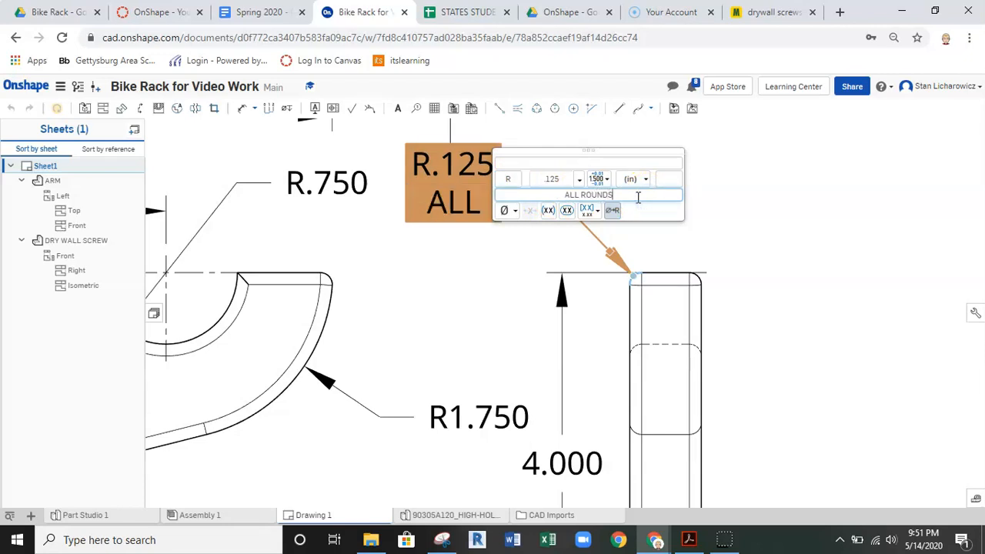
left_click(643, 203)
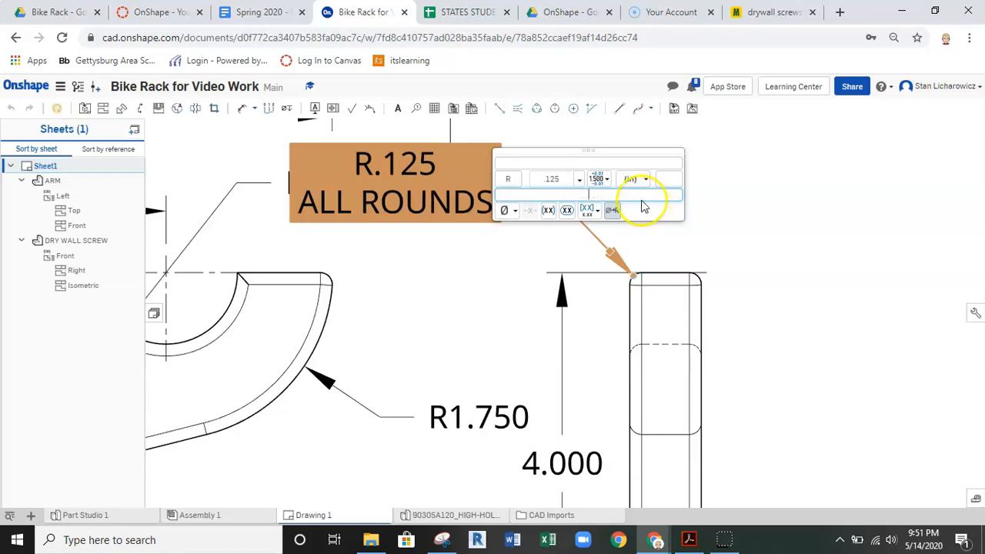
left_click(441, 295)
Reposition the ALL ROUNDS radius note above the height dimension, between the arm's left and front views.
left_click_drag(408, 205, 531, 208)
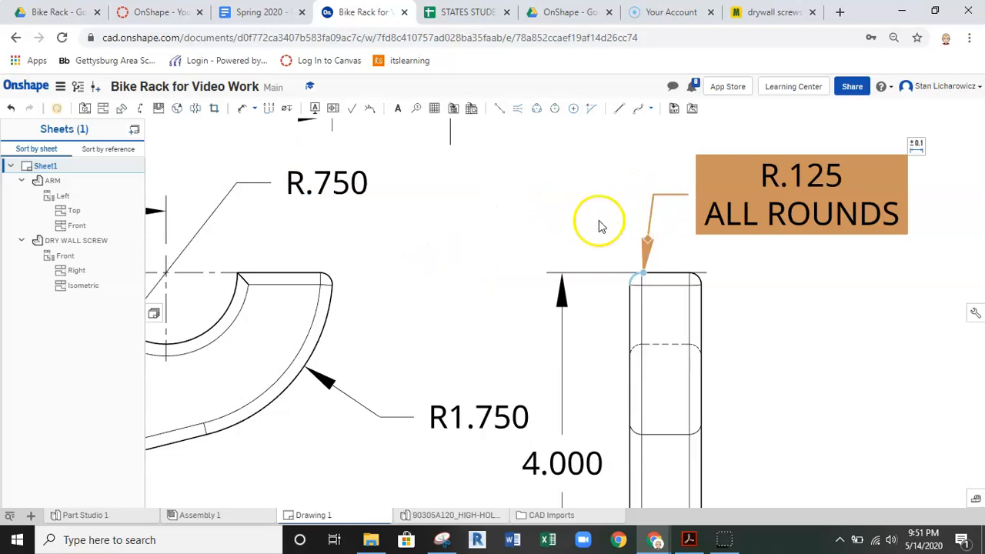
right_click_drag(597, 219, 400, 208)
left_click_drag(571, 181, 571, 167)
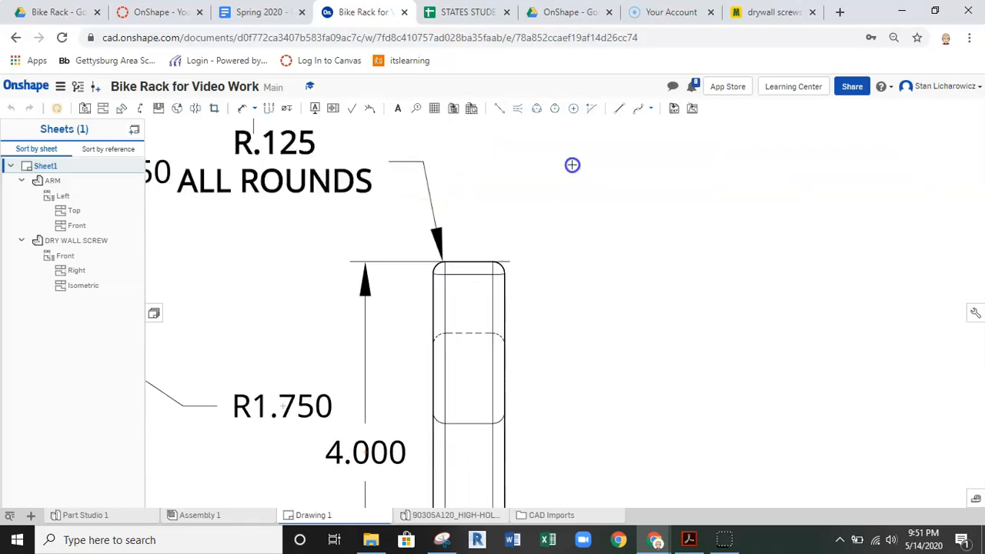
scroll(510, 272, "down", 2)
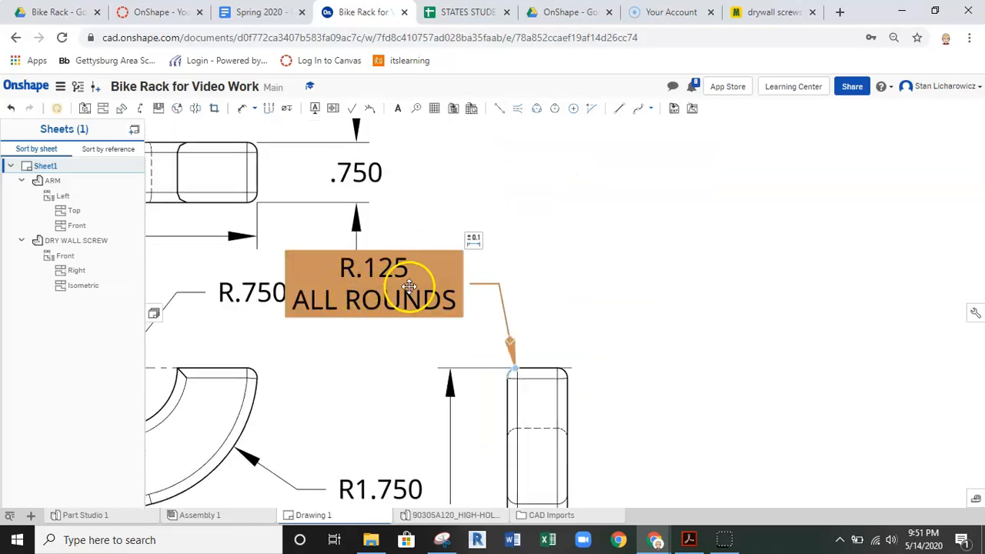
left_click_drag(405, 326, 373, 335)
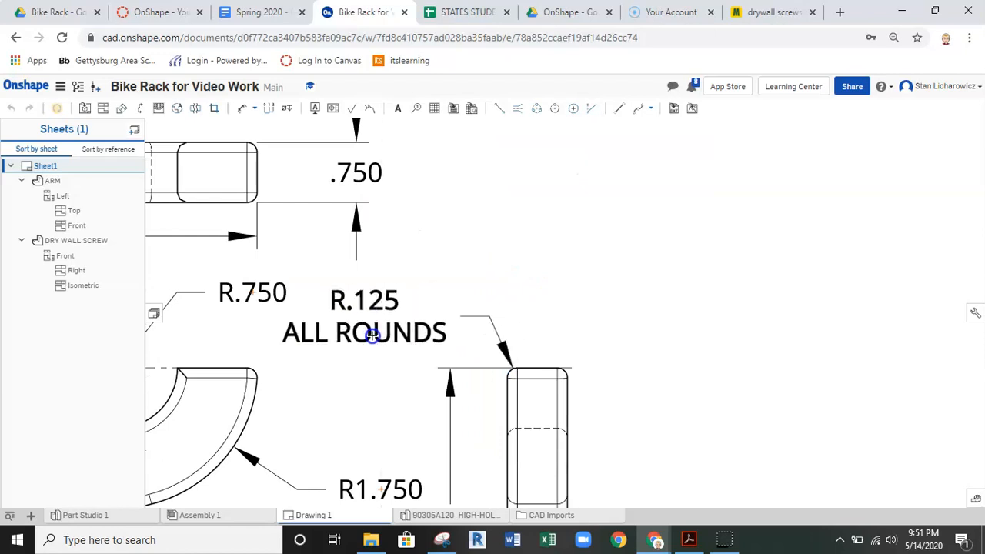
scroll(487, 270, "down", 3)
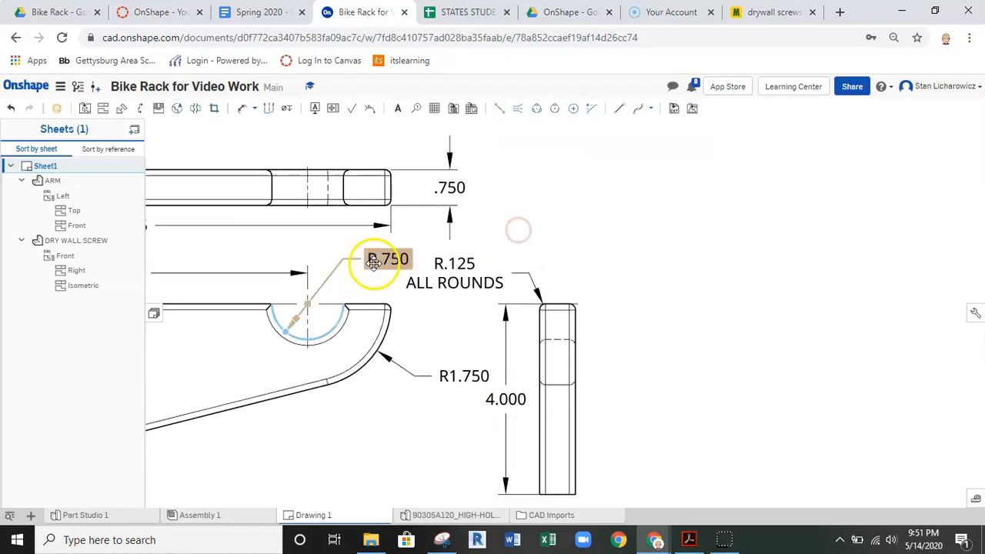
Move the notch radius dimension text closer to the notch, clear of the ALL ROUNDS note.
left_click_drag(345, 274, 369, 261)
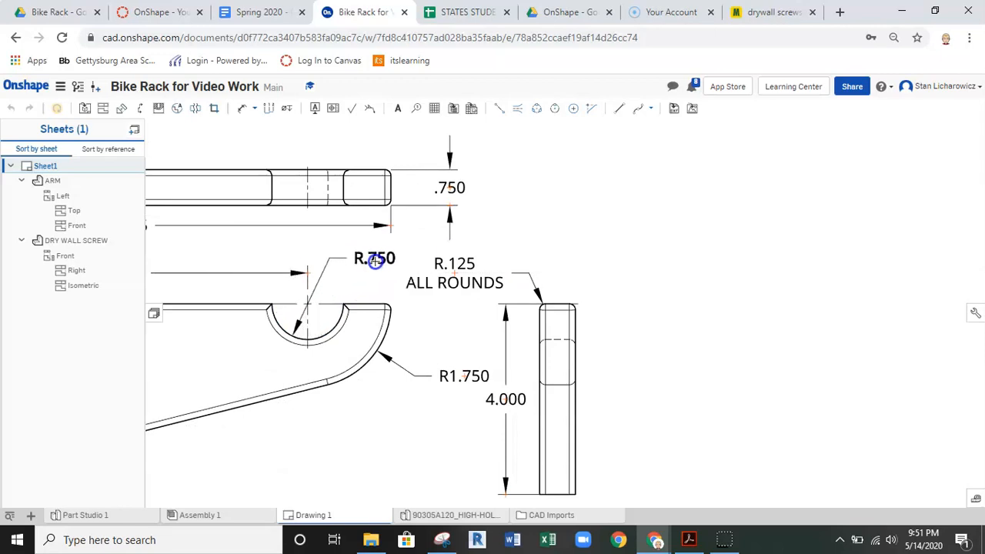
scroll(501, 300, "down", 3)
left_click(660, 205)
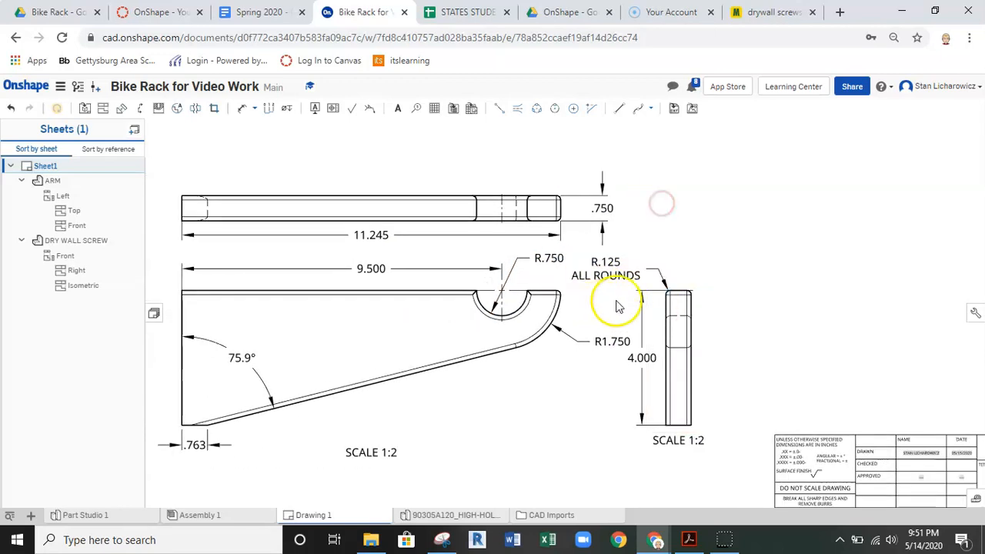
Project an isometric view from the arm's left view and place it in the open area above the title block.
mouse_move(621, 292)
middle_mouse_down()
mouse_move(606, 222)
mouse_move(598, 277)
middle_mouse_up()
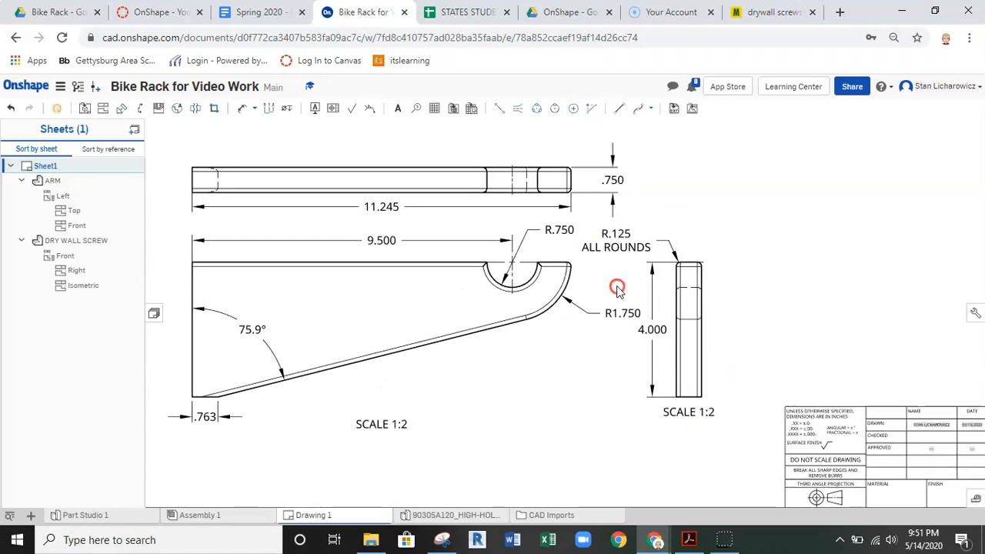
mouse_move(493, 396)
middle_mouse_down()
mouse_move(507, 305)
mouse_move(499, 302)
mouse_move(489, 333)
middle_mouse_up()
scroll(543, 313, "down", 1)
scroll(518, 338, "down", 1)
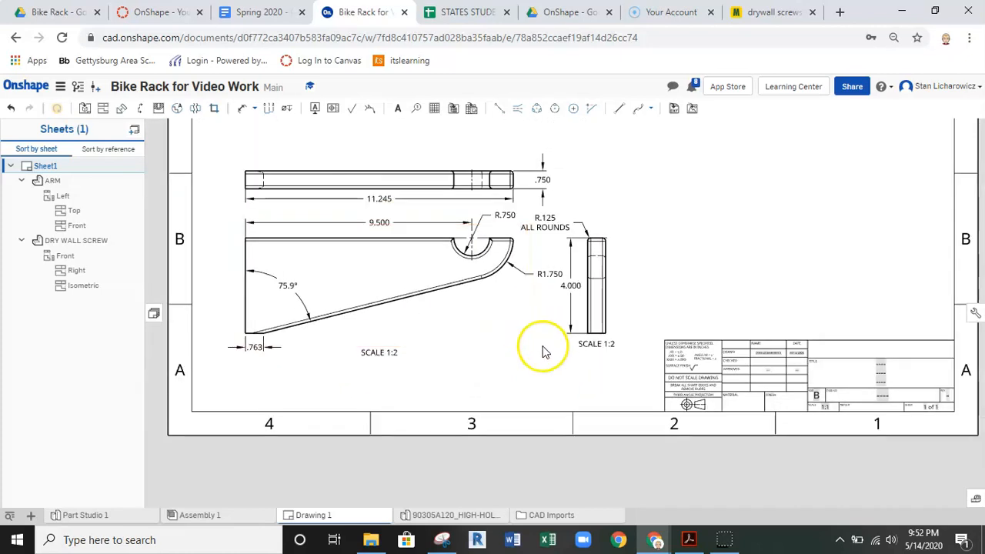
scroll(501, 352, "down", 2)
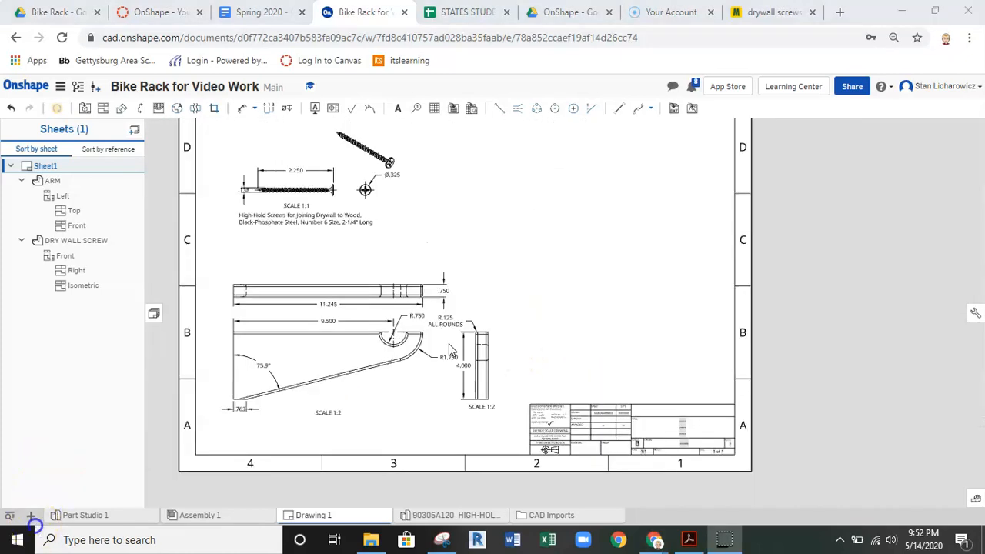
middle_click_drag(523, 299, 528, 321)
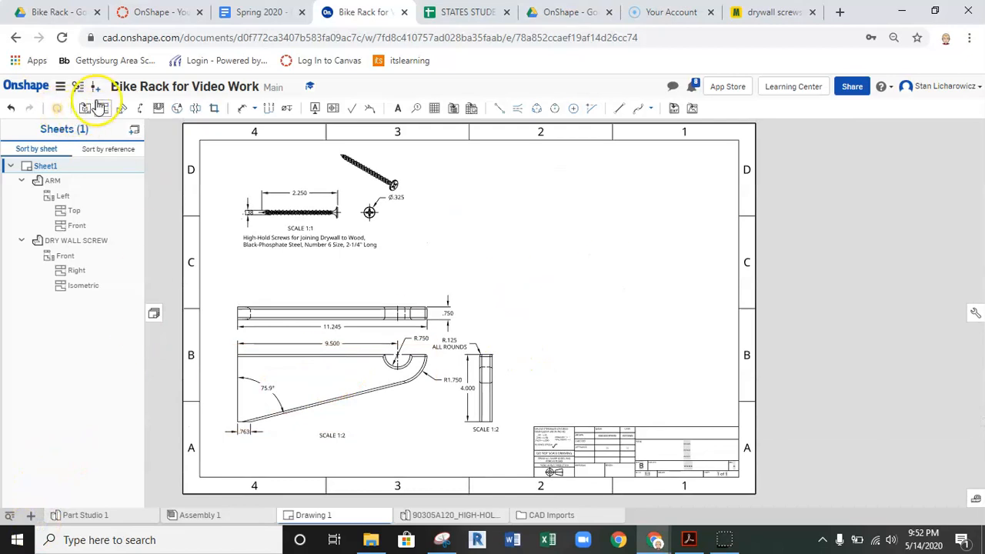
left_click(352, 375)
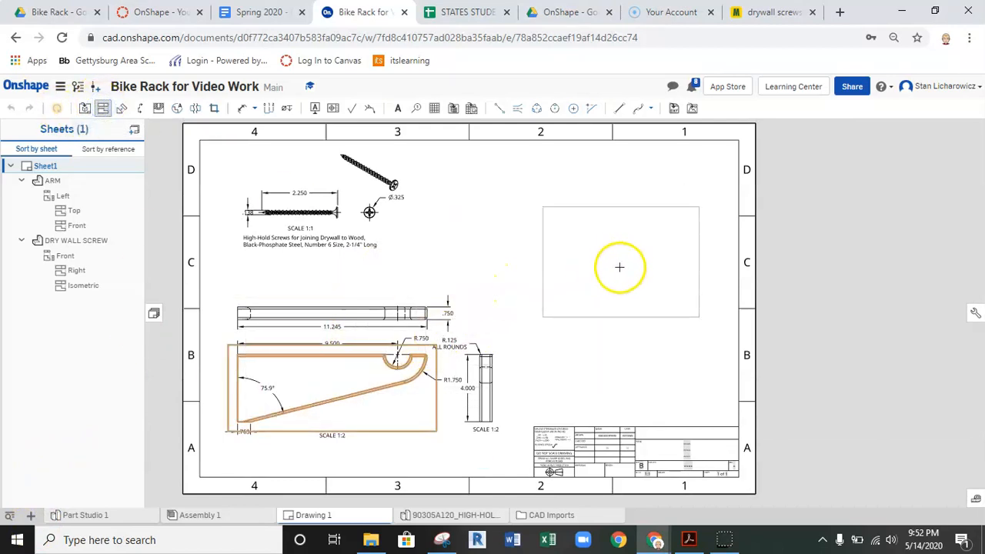
left_click(580, 287)
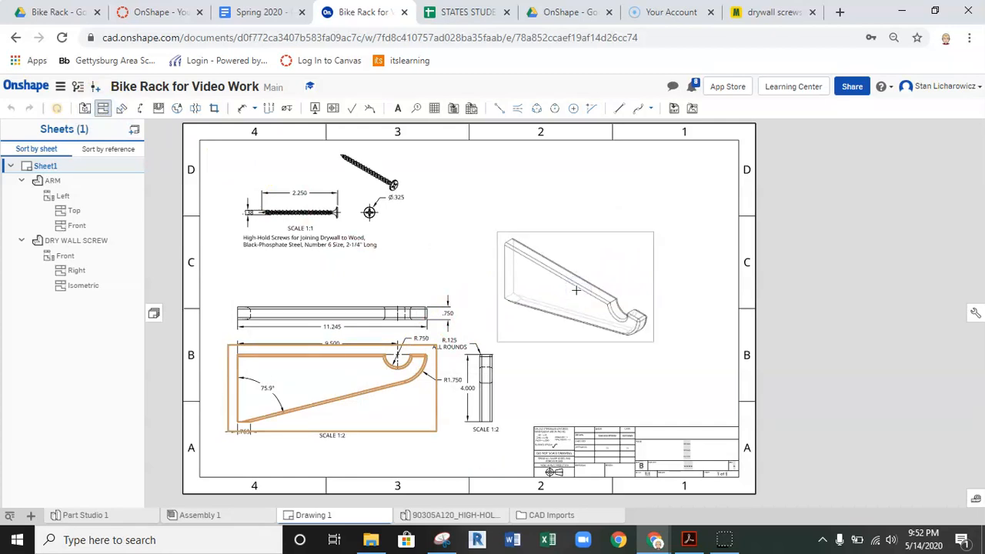
Turn off the hidden lines in the arm's isometric view.
scroll(581, 327, "up", 5)
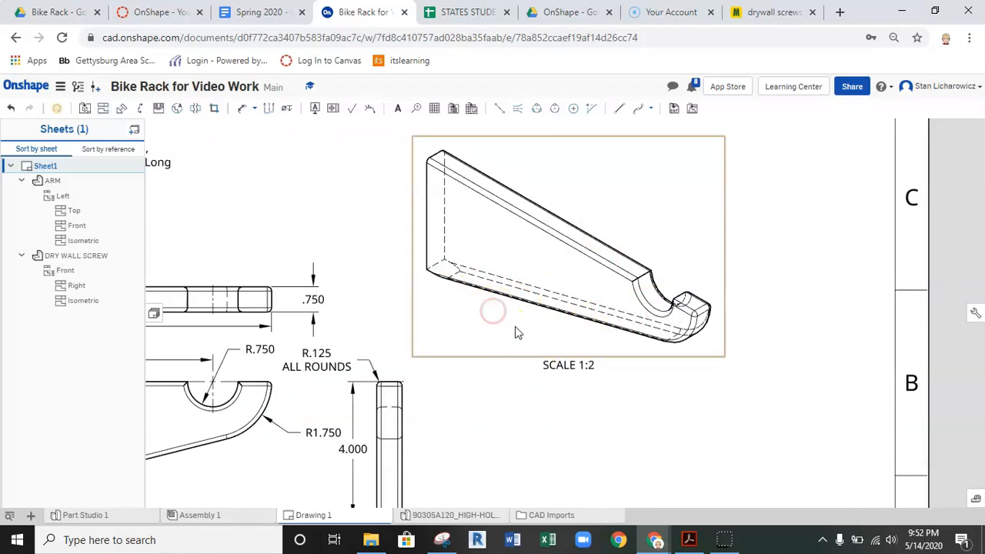
right_click(493, 311)
left_click(541, 271)
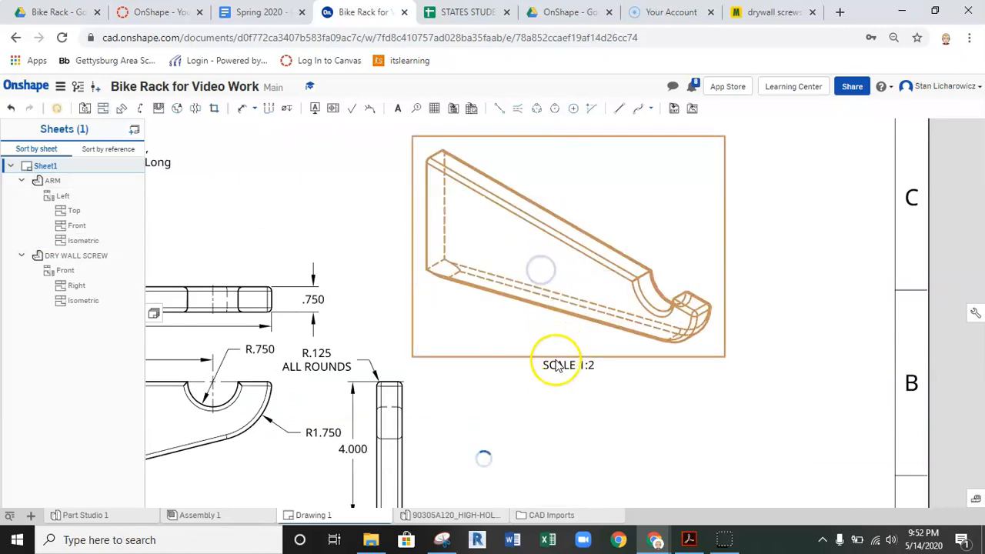
scroll(515, 283, "down", 5)
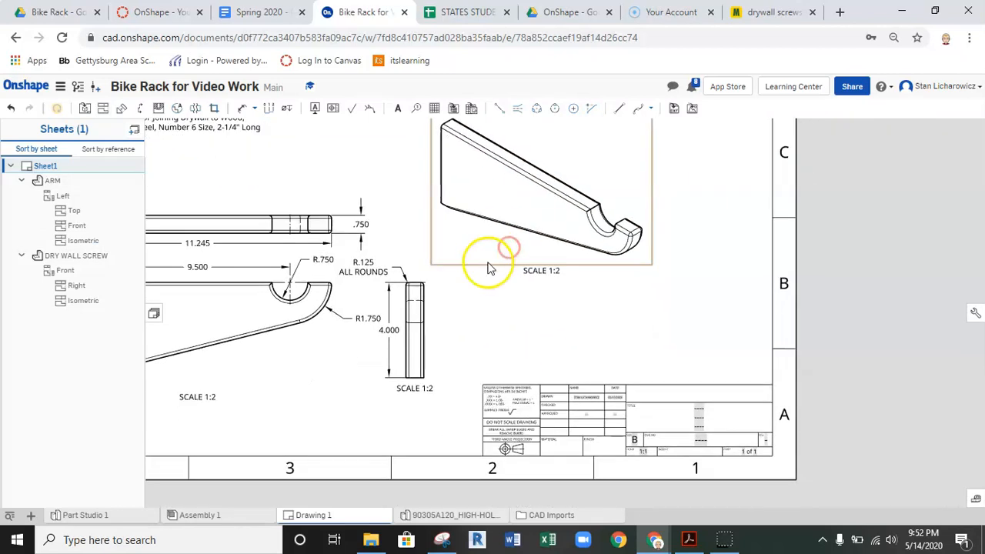
scroll(573, 275, "up", 3)
scroll(611, 281, "down", 3)
middle_click_drag(638, 331, 583, 353)
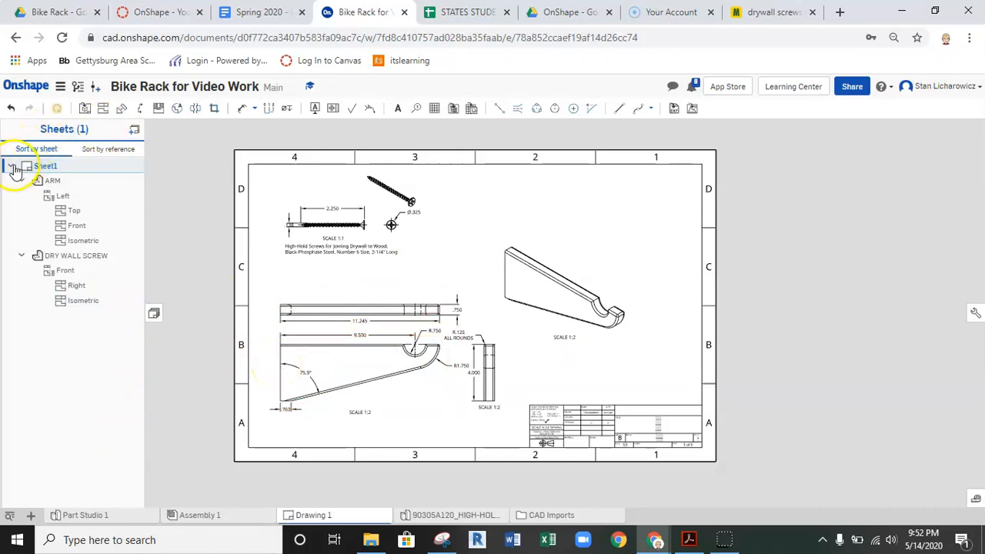
Add a second sheet to the drawing and set its size to B.
left_click(134, 131)
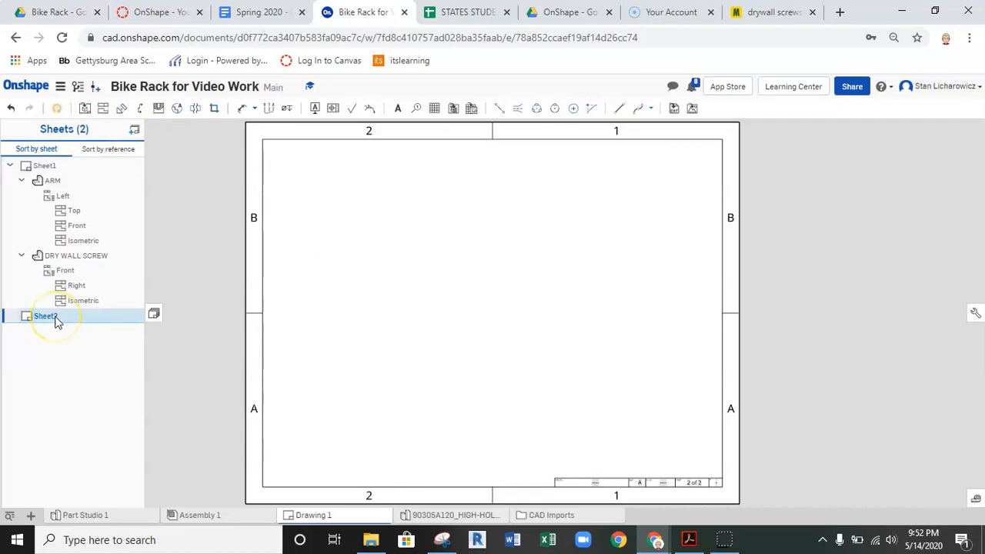
right_click(105, 320)
left_click(112, 336)
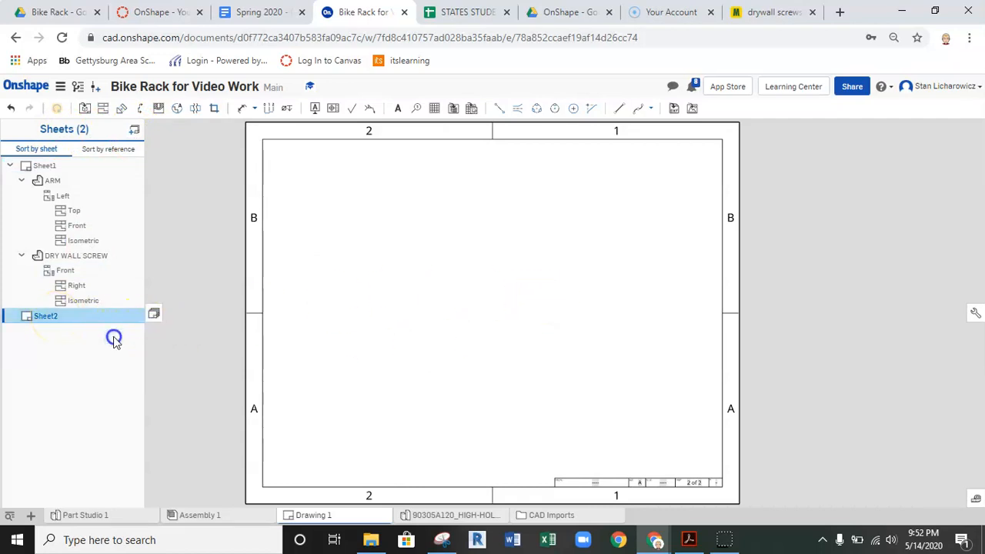
left_click(280, 176)
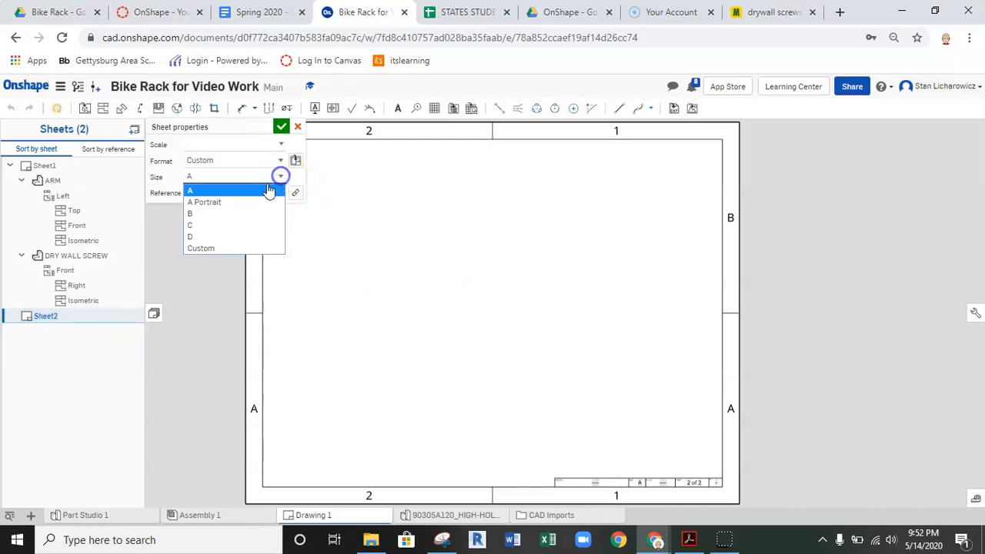
left_click(216, 215)
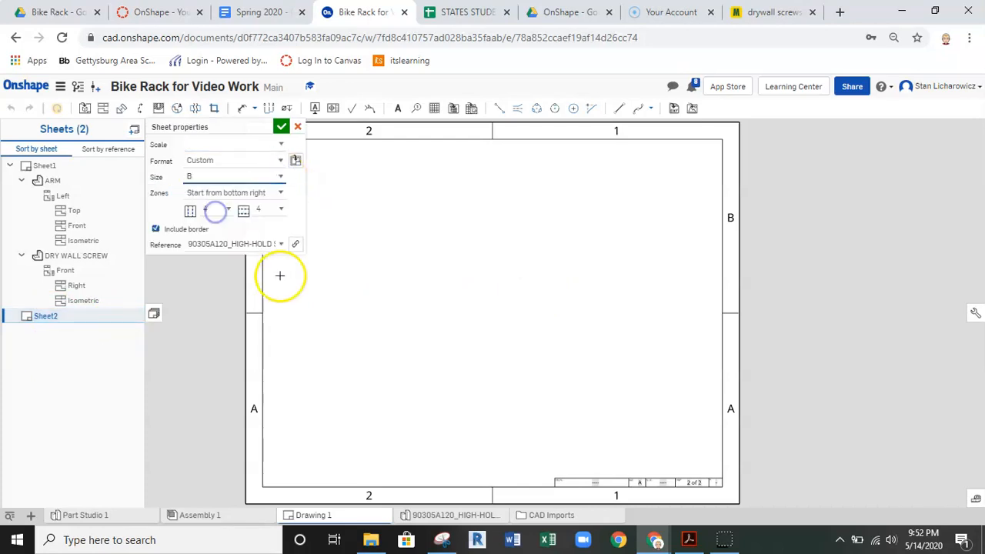
left_click(281, 128)
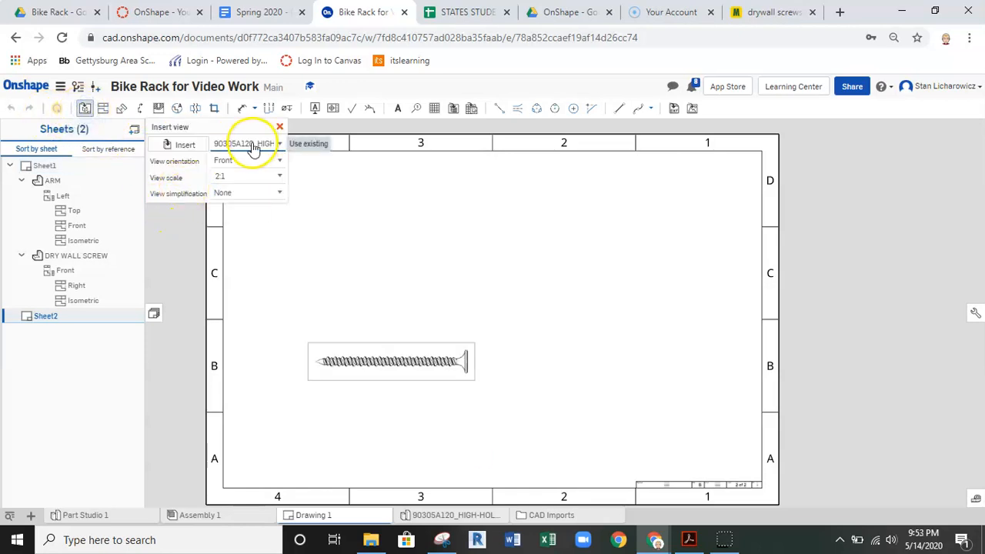
Choose the WALL PLATE from Part Studio 1 as the part for a new view on the second sheet.
left_click(253, 146)
left_click(181, 145)
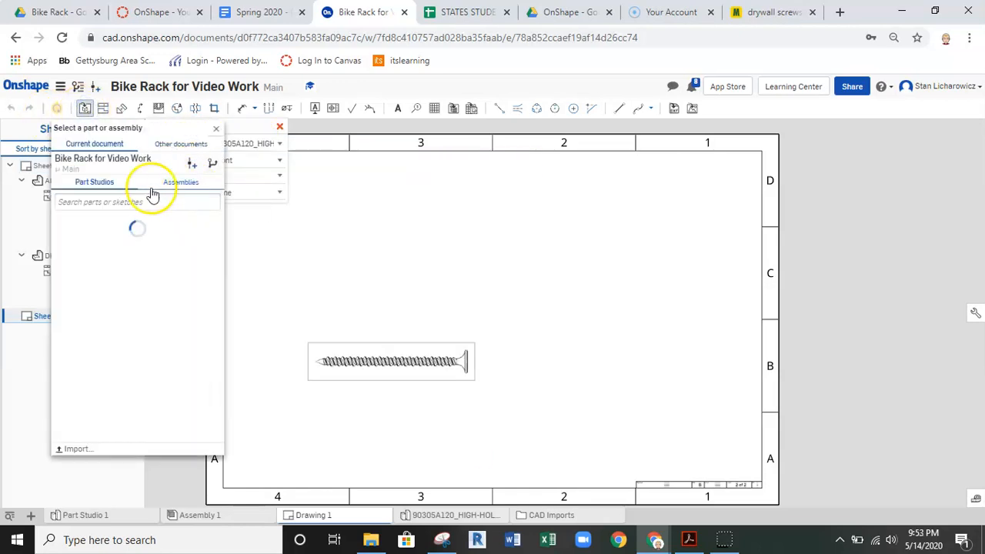
left_click(57, 257)
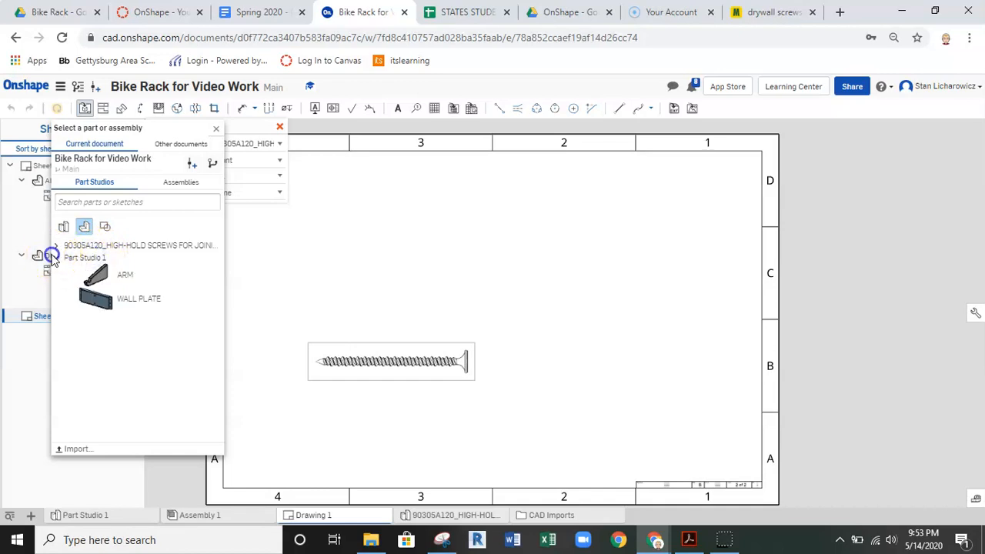
left_click(115, 299)
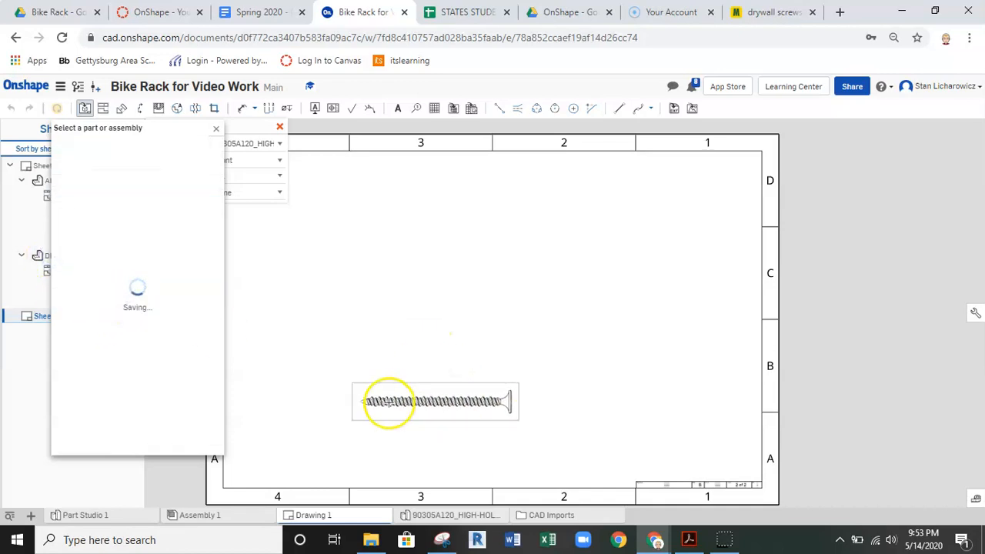
left_click(429, 378)
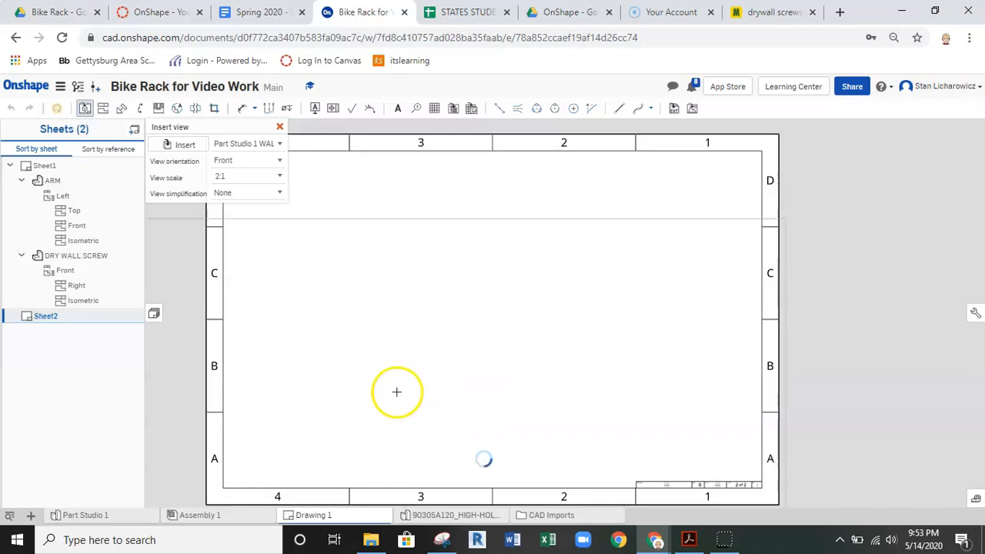
Set the view scale to 1:2 and place the wall plate's front view in the sheet's lower-left area with its top view projected above.
scroll(435, 376, "down", 2)
scroll(437, 375, "down", 1)
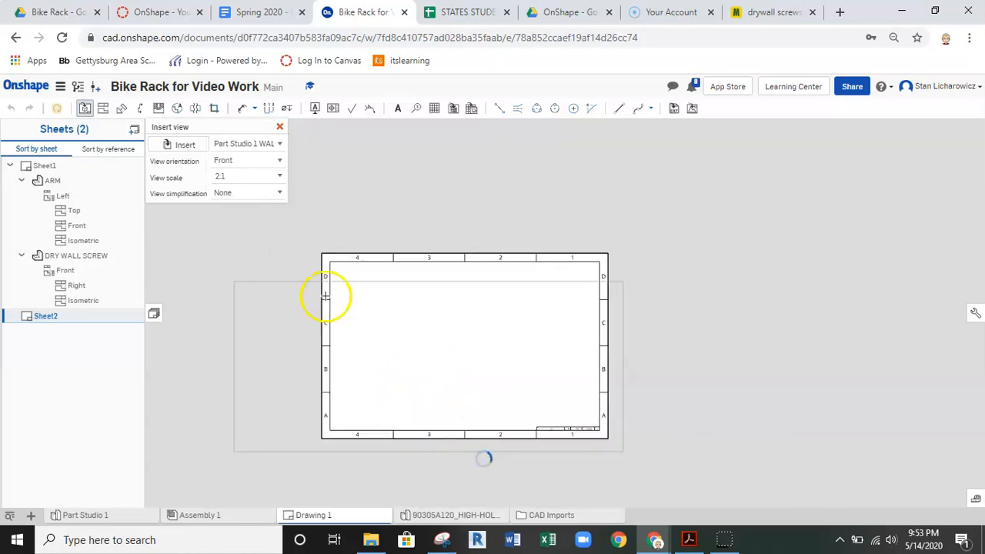
left_click(276, 175)
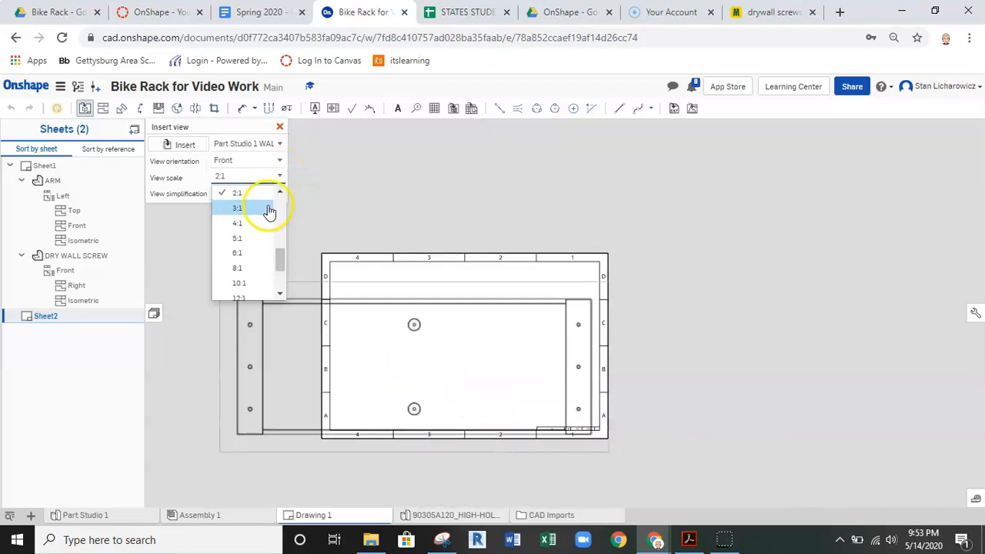
scroll(246, 238, "down", 3)
scroll(241, 250, "up", 3)
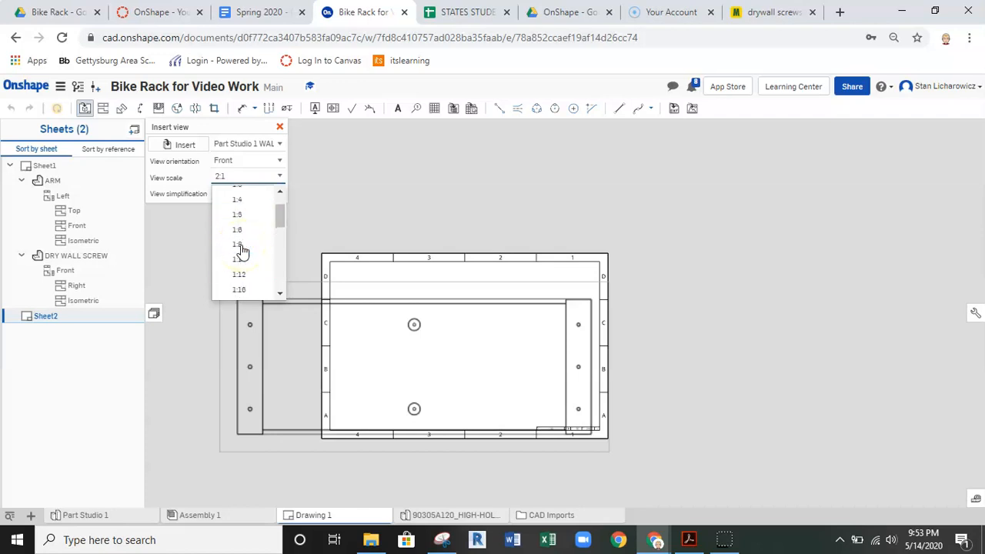
left_click(254, 206)
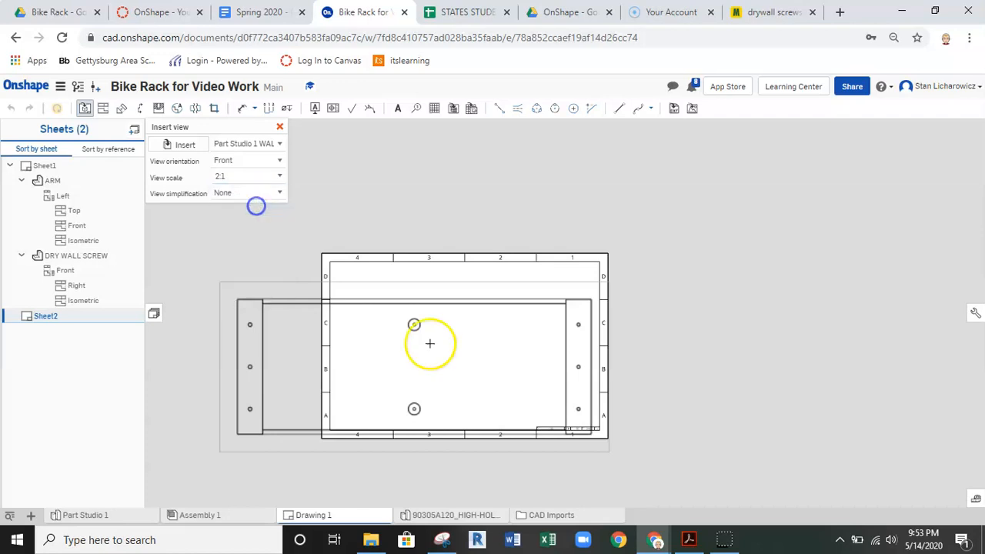
scroll(404, 391, "up", 2)
scroll(404, 392, "up", 1)
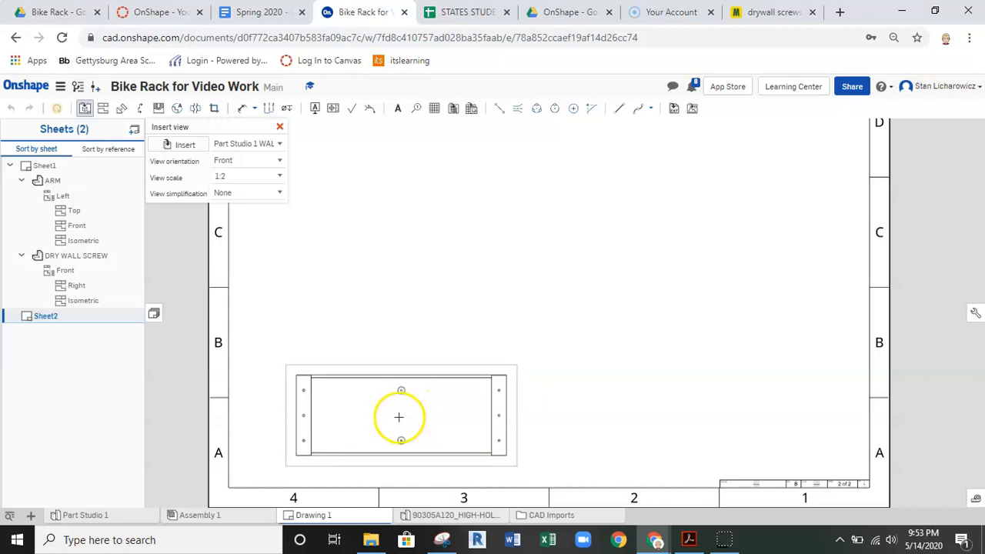
left_click(388, 397)
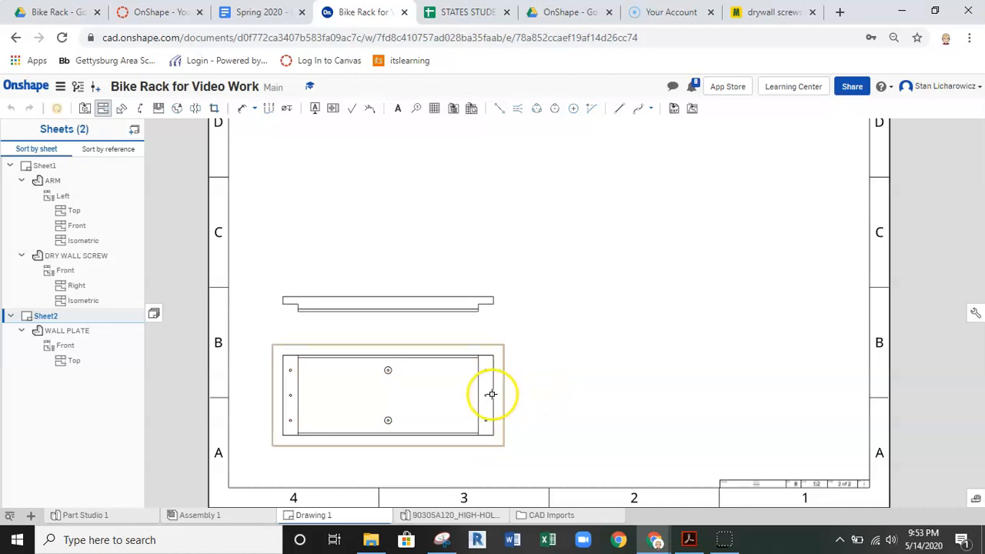
Project the wall plate's right view from its front view and place it beside that view.
left_click(492, 394)
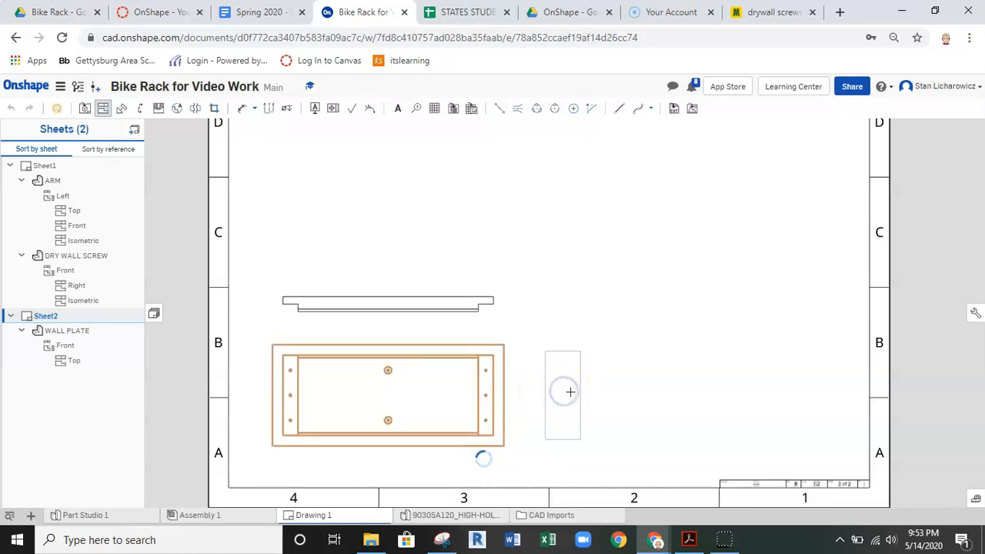
scroll(604, 396, "up", 3)
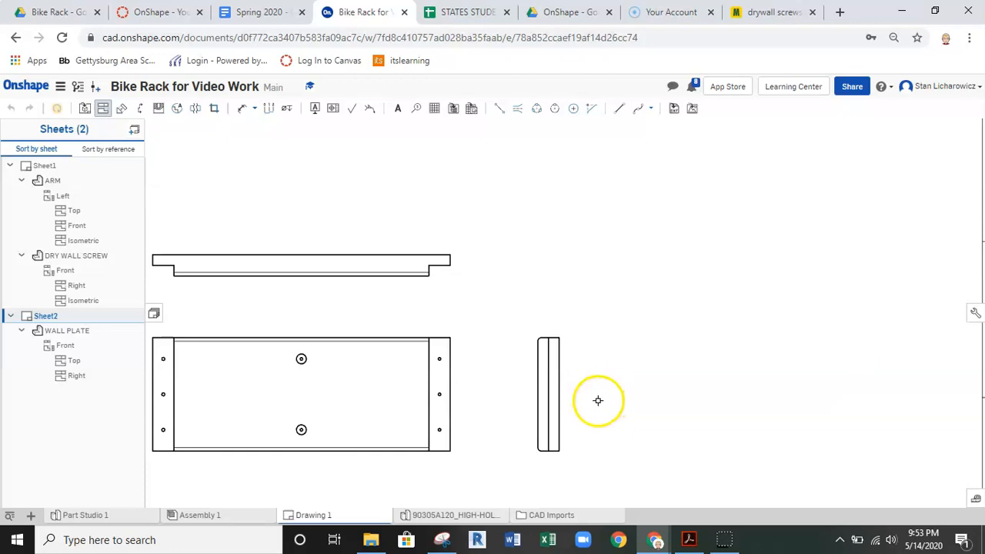
Show the hidden lines in the wall plate's front, top and right views.
left_click(353, 396)
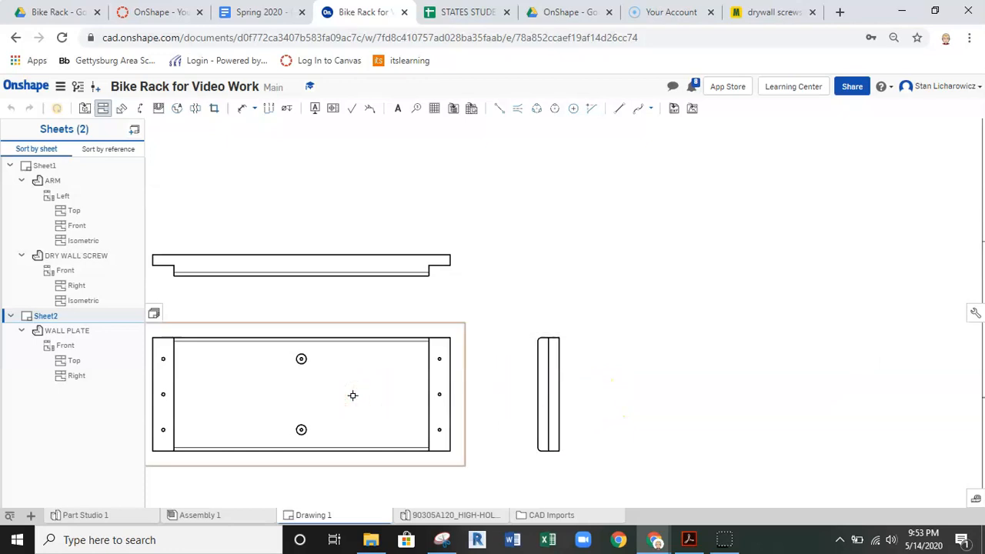
right_click(375, 389)
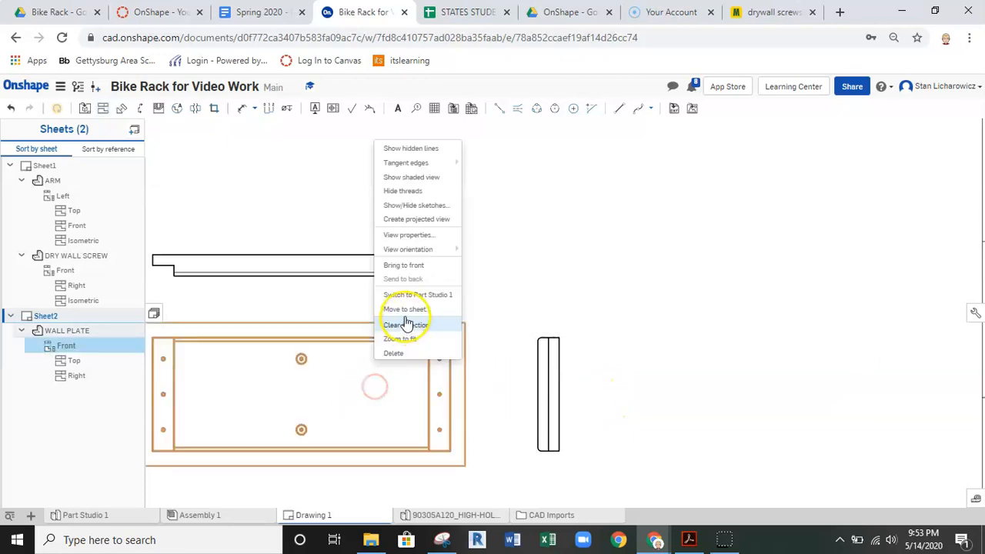
left_click(423, 146)
left_click(393, 251)
right_click(387, 246)
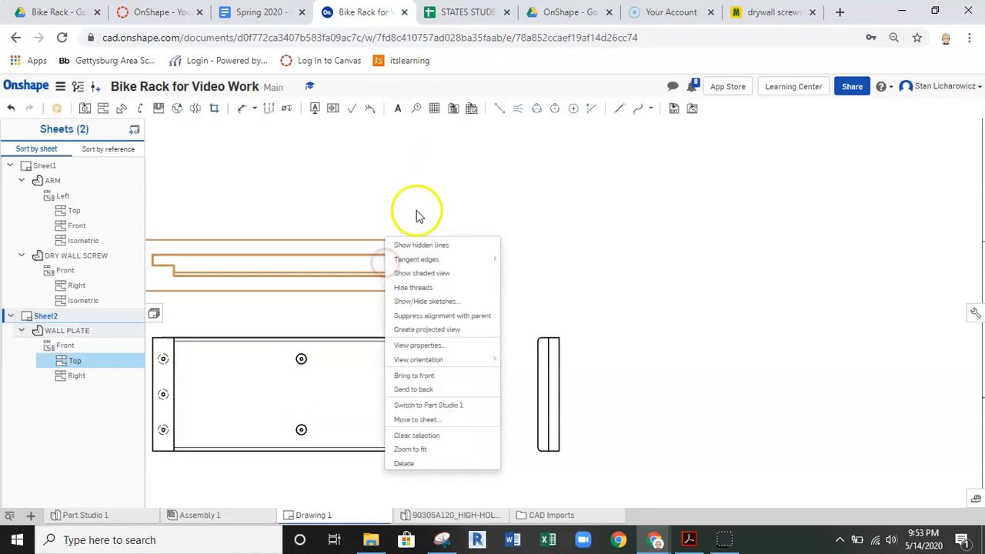
left_click(416, 246)
left_click(552, 367)
right_click(556, 358)
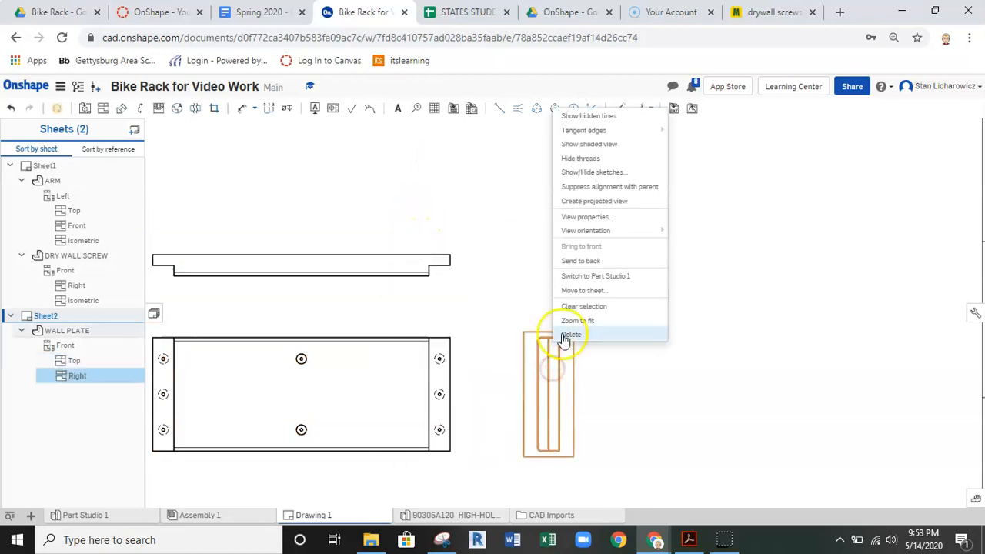
left_click(590, 116)
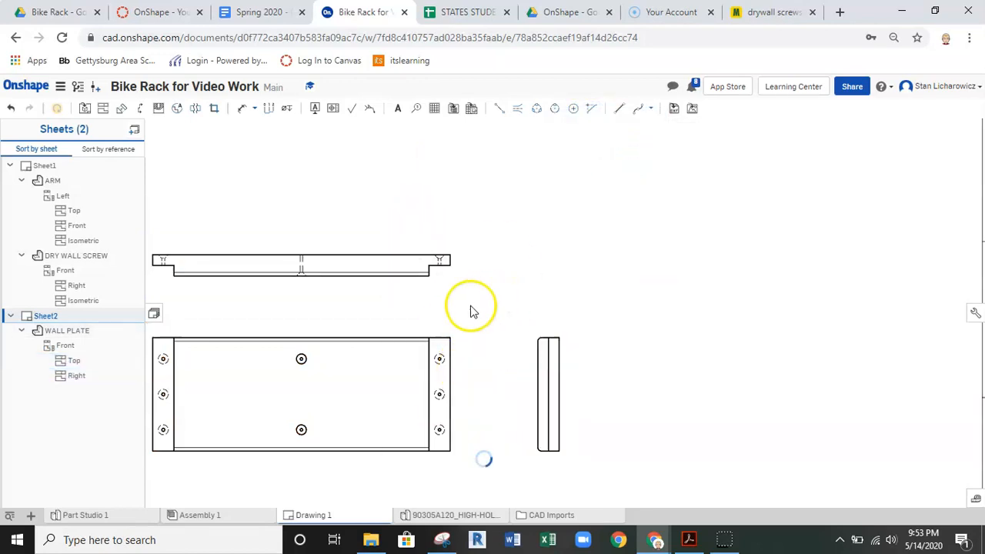
Move the wall plate's right view closer to its front view.
middle_click_drag(363, 313, 414, 336)
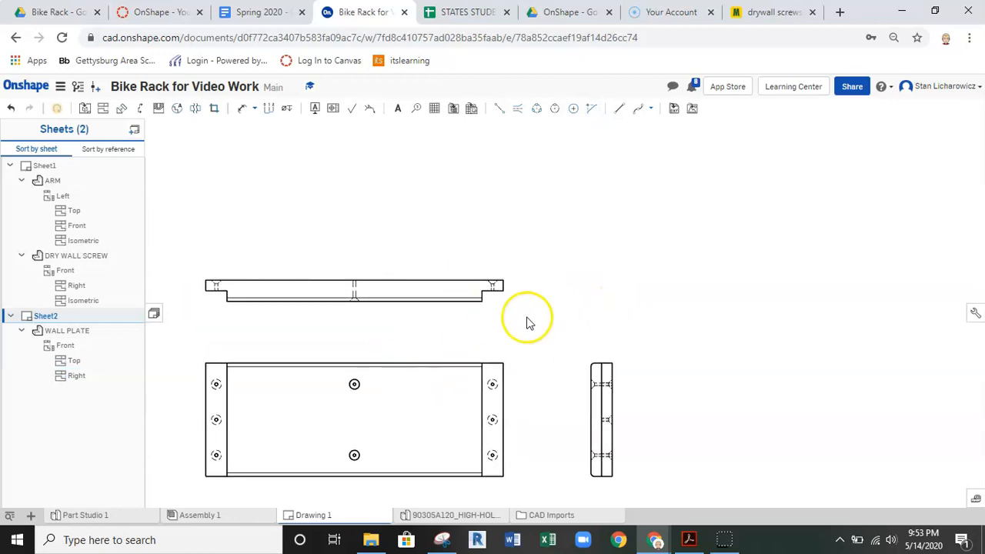
scroll(528, 319, "down", 1)
left_click_drag(585, 352, 551, 329)
middle_click_drag(550, 314, 530, 337)
scroll(530, 337, "down", 1)
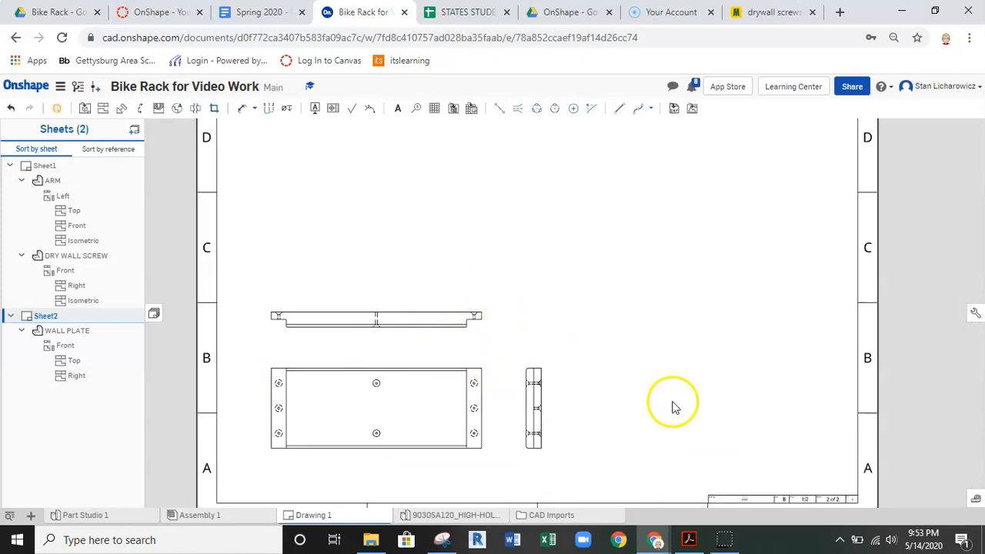
Add a third sheet to the drawing and set its size to B.
middle_click_drag(601, 390, 550, 378)
scroll(550, 371, "down", 2)
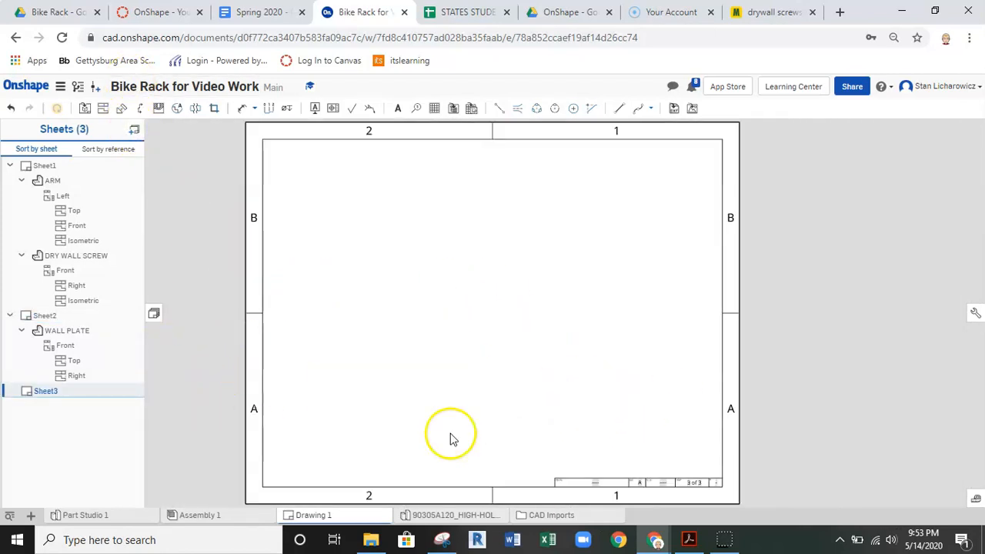
right_click(87, 392)
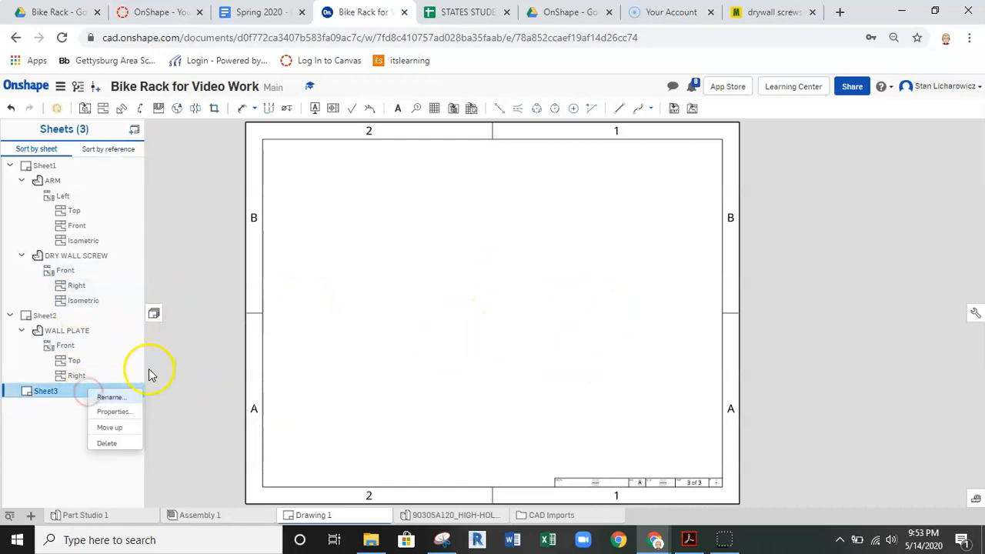
left_click(123, 413)
left_click(280, 176)
left_click(213, 213)
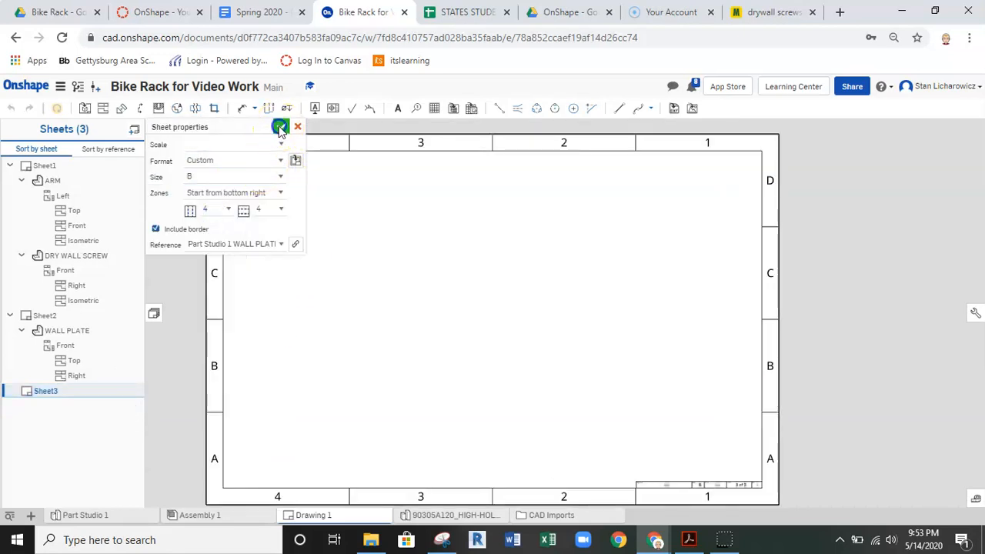
left_click(280, 126)
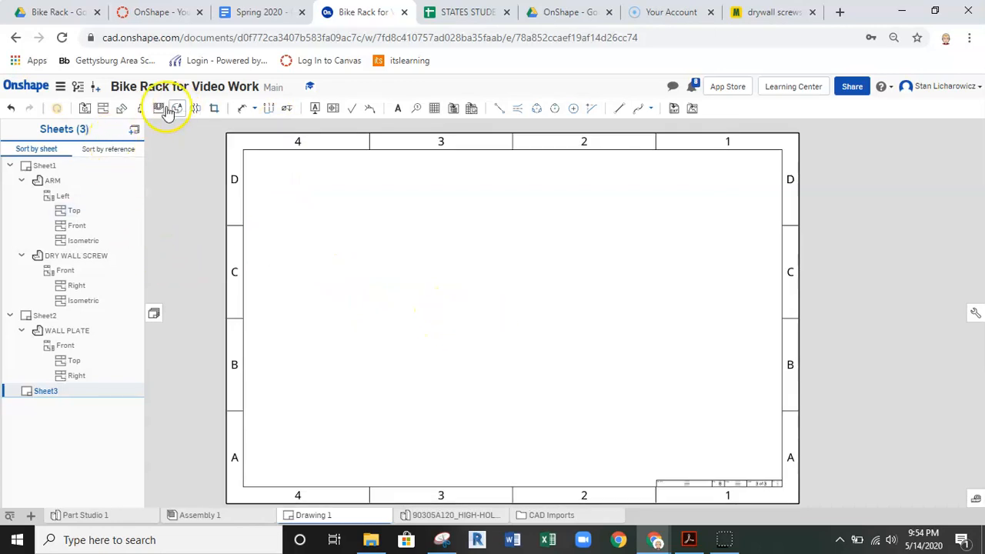
Choose Assembly 1 for a new view on the third sheet and set the view scale to 1:2.
left_click(89, 109)
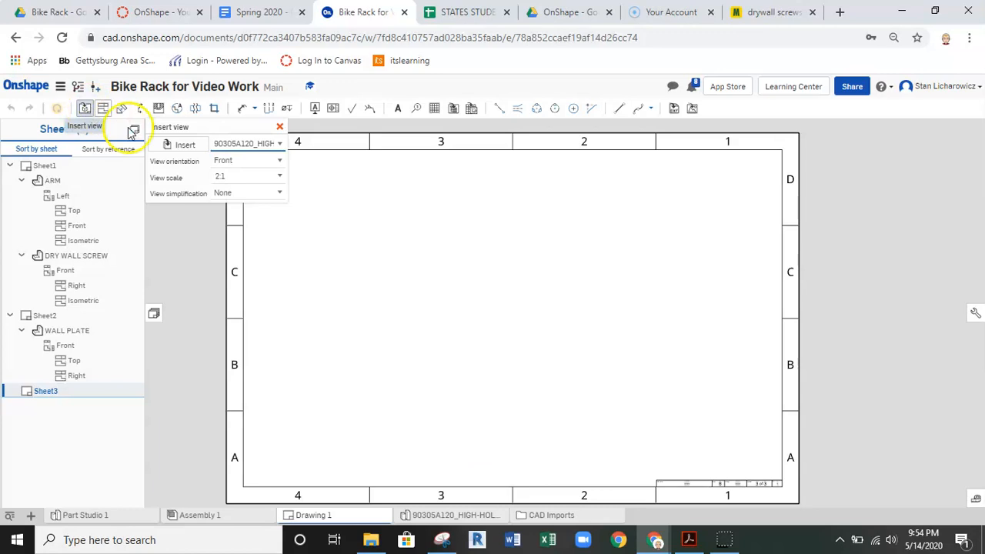
left_click(196, 147)
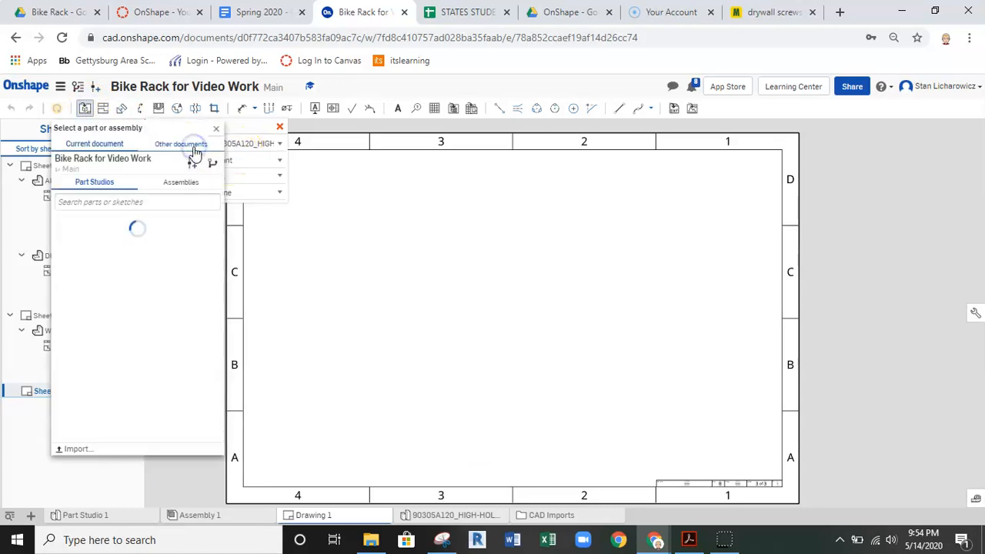
left_click(171, 182)
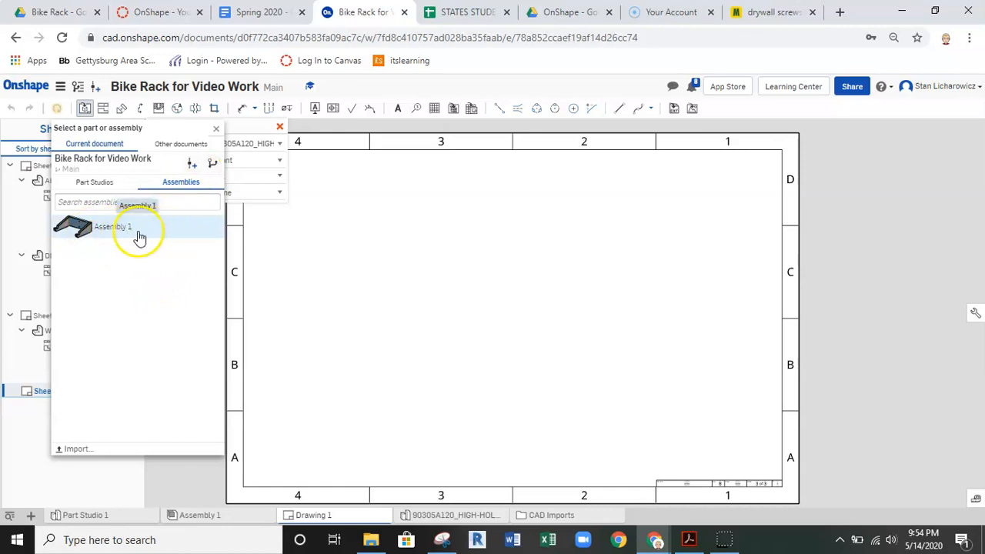
left_click(113, 227)
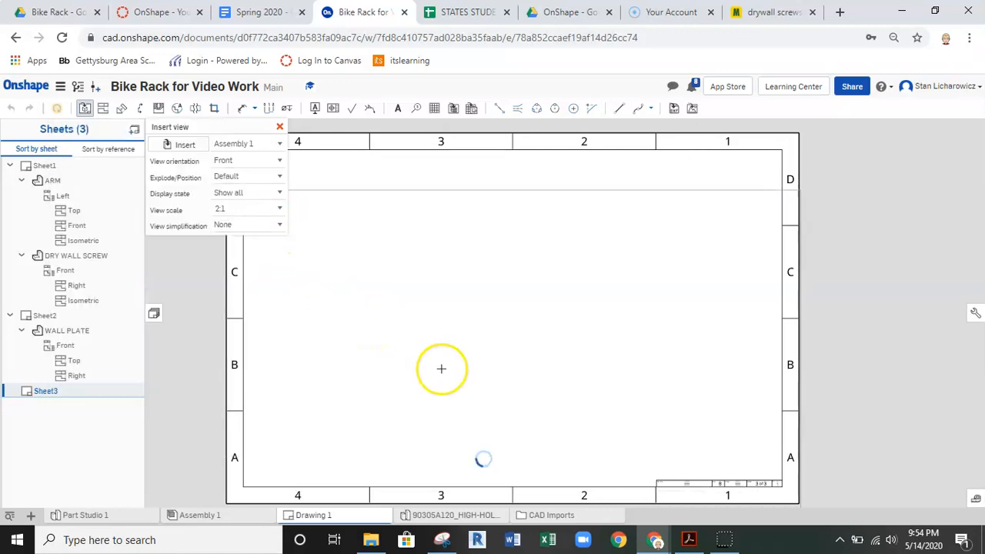
left_click(277, 208)
scroll(256, 252, "up", 1)
scroll(256, 252, "up", 4)
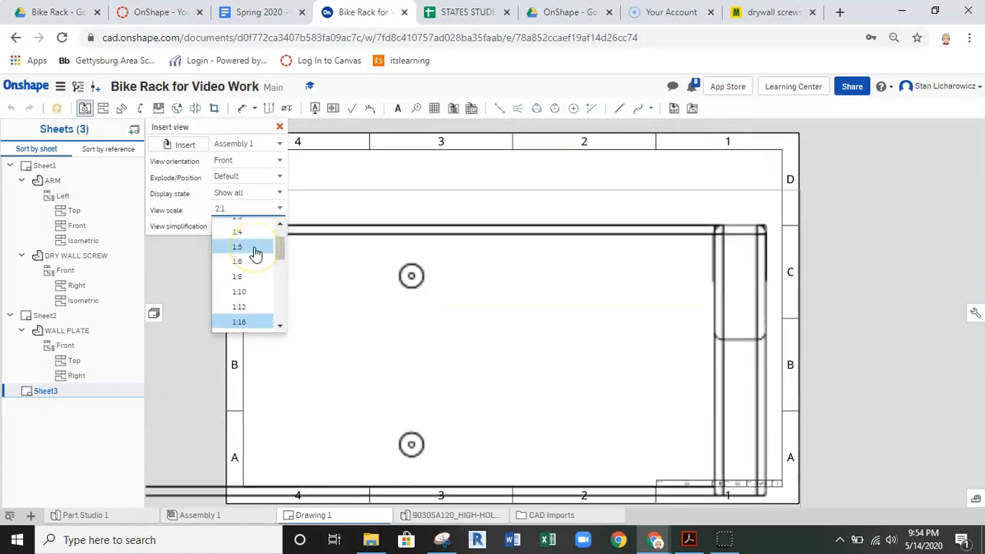
scroll(256, 251, "up", 2)
left_click(253, 238)
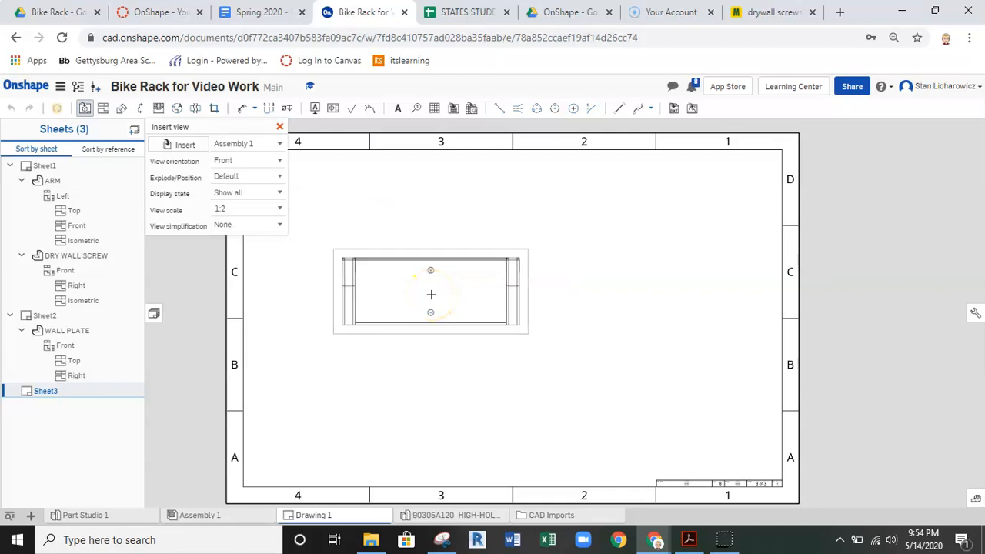
Place the assembly in Left orientation in the sheet's lower-left area and project its top view directly above it.
left_click(279, 160)
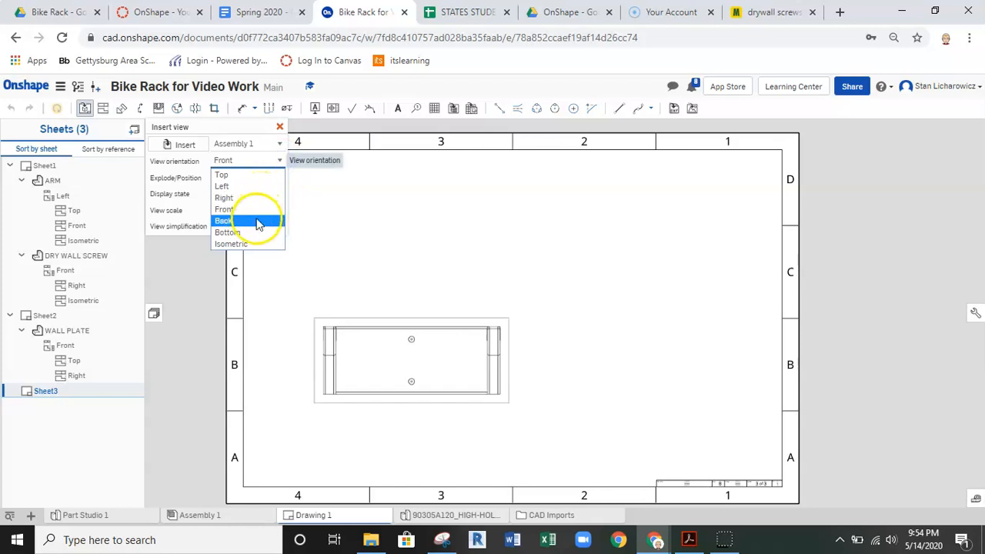
left_click(257, 187)
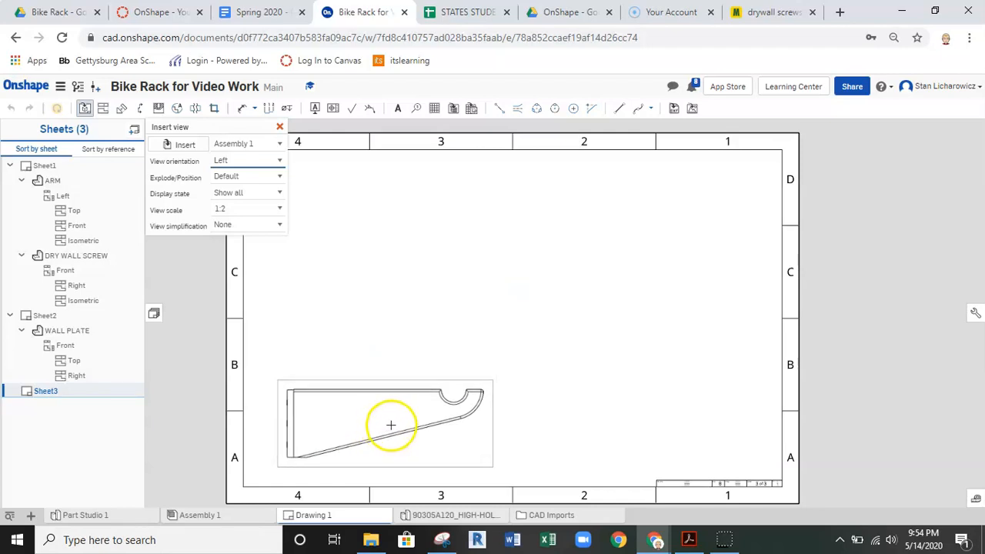
left_click(392, 422)
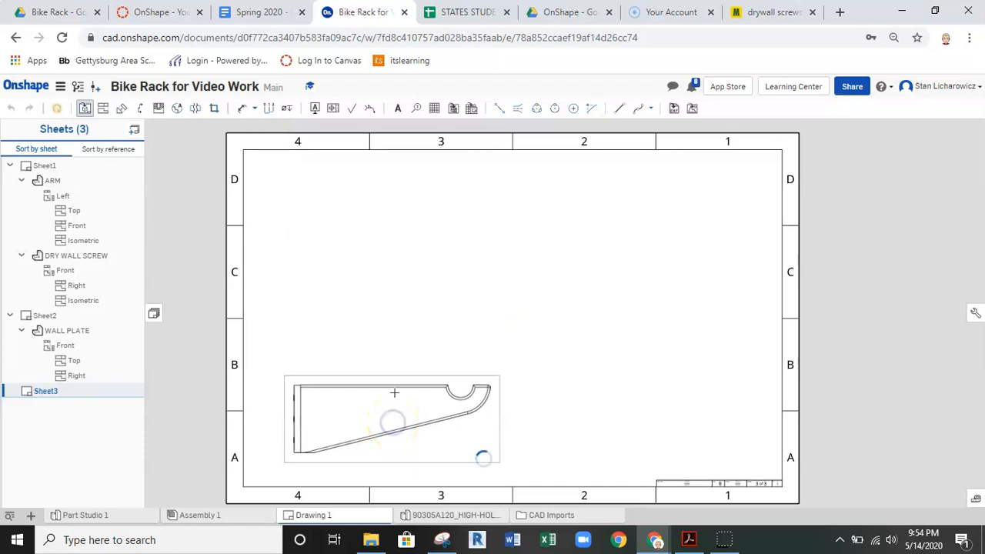
left_click(397, 265)
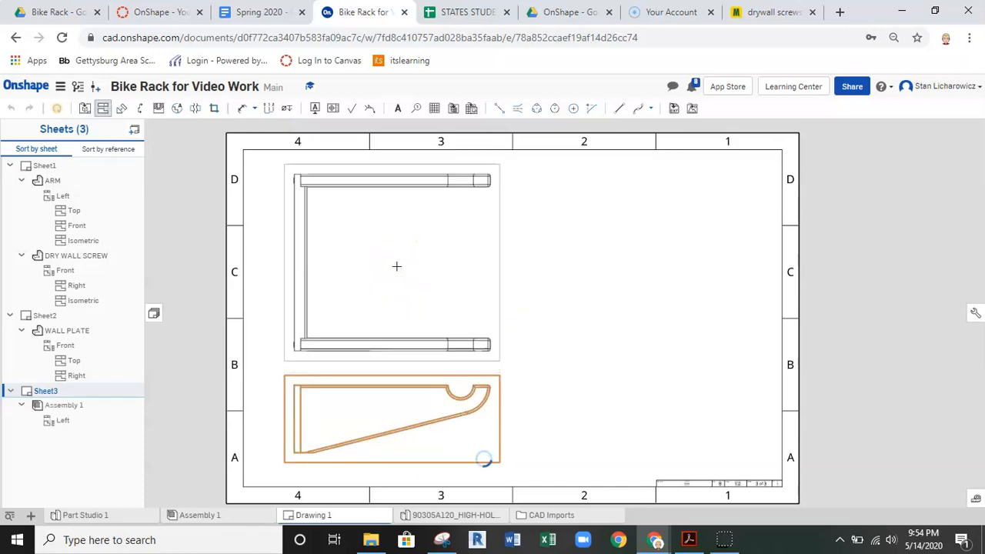
key("Escape")
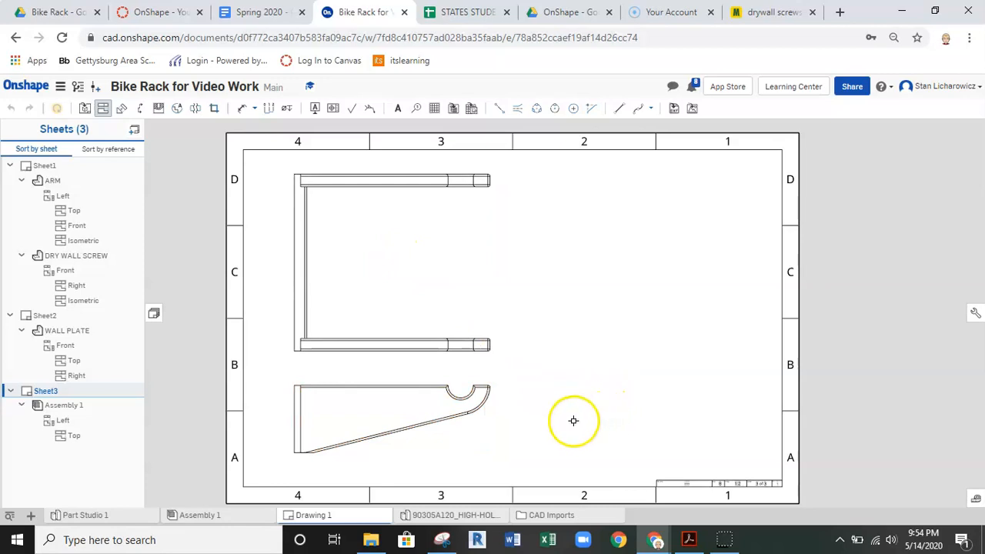
right_click_drag(492, 362, 475, 363)
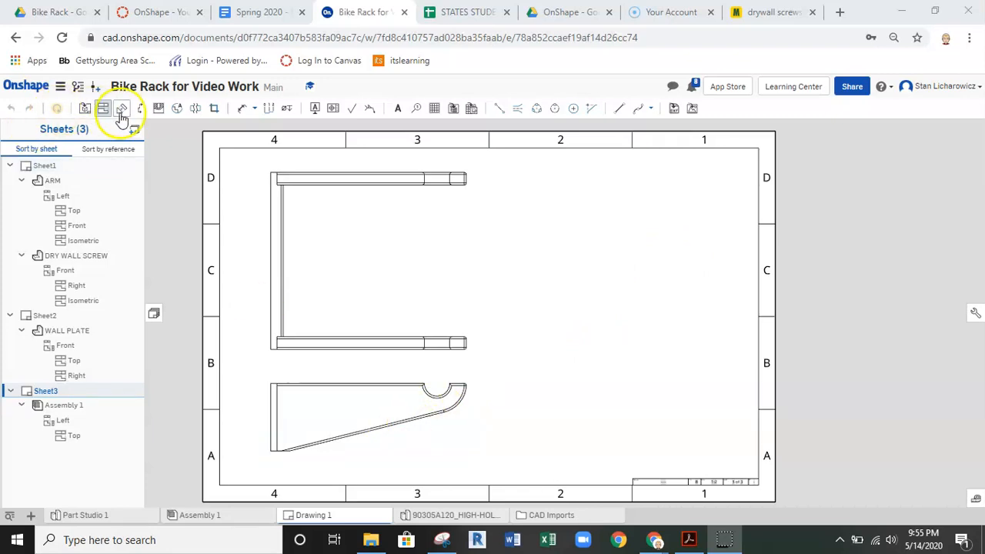
Project an isometric view from the assembly's left view and position it in the sheet's upper-right area.
left_click(396, 418)
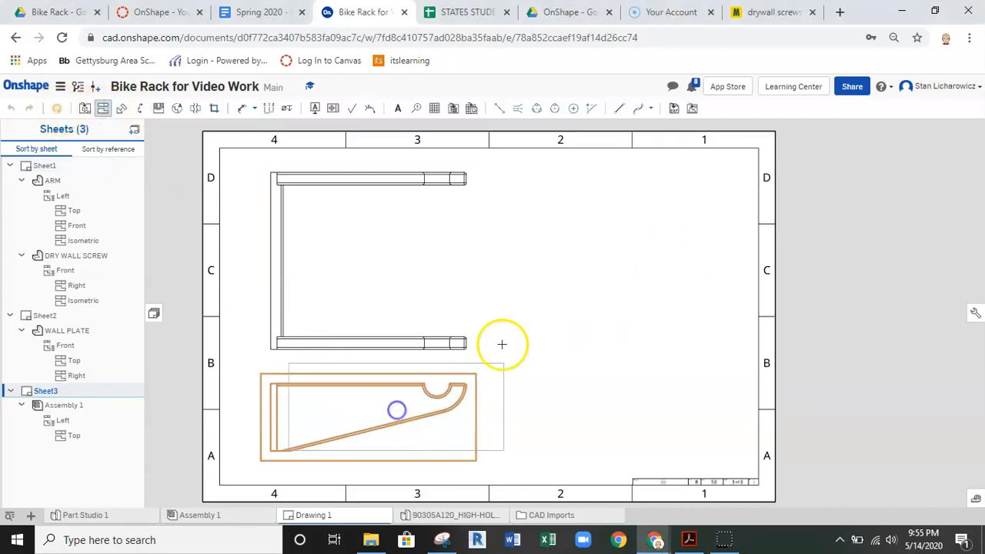
left_click(604, 276)
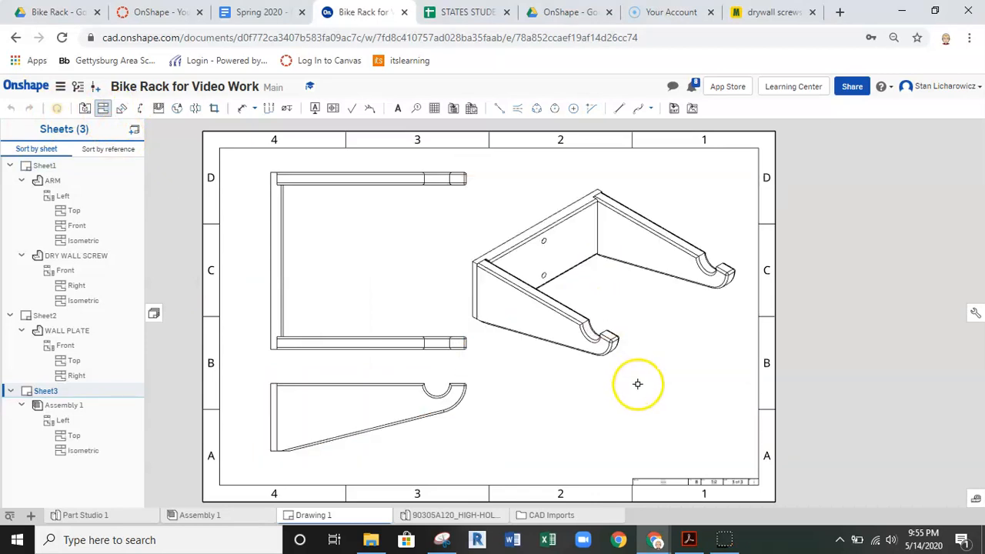
left_click_drag(547, 185, 556, 182)
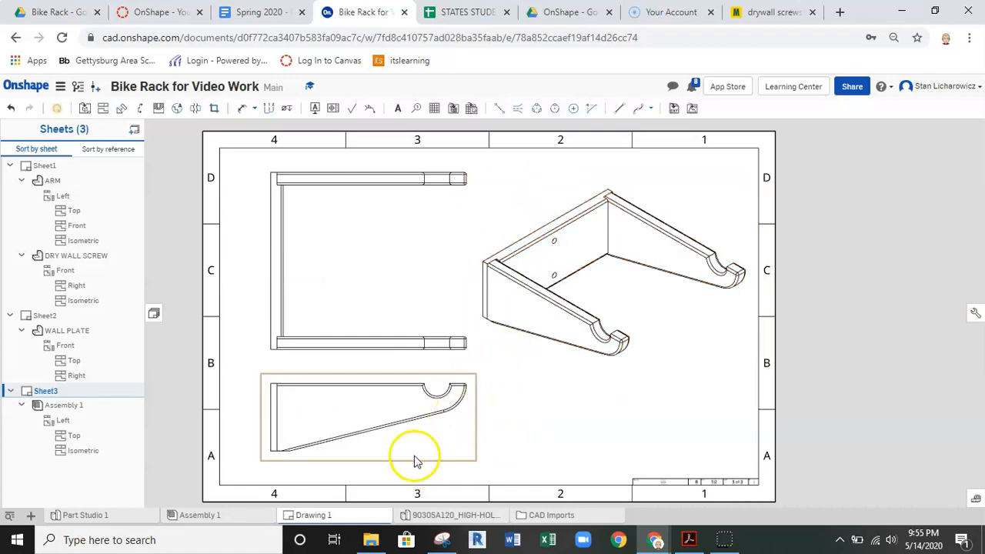
Turn on the scale label in the view properties of the assembly's left view.
scroll(446, 438, "up", 2)
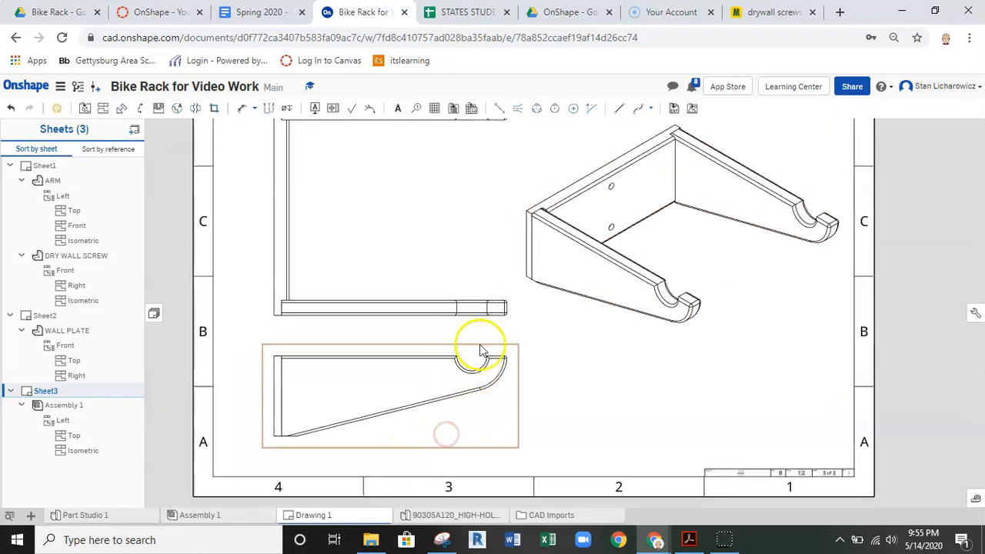
scroll(475, 369, "up", 3)
scroll(469, 373, "down", 3)
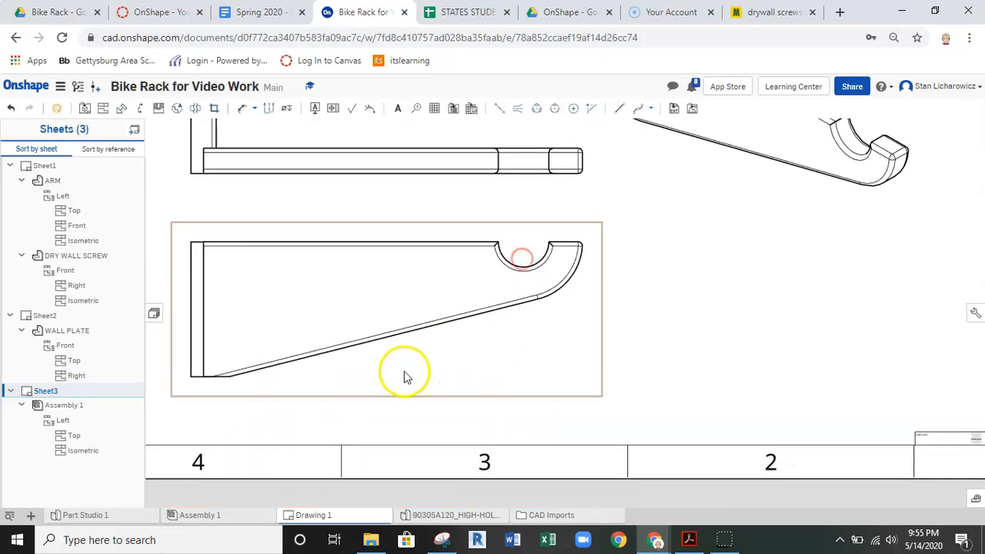
left_click(400, 369)
right_click(400, 369)
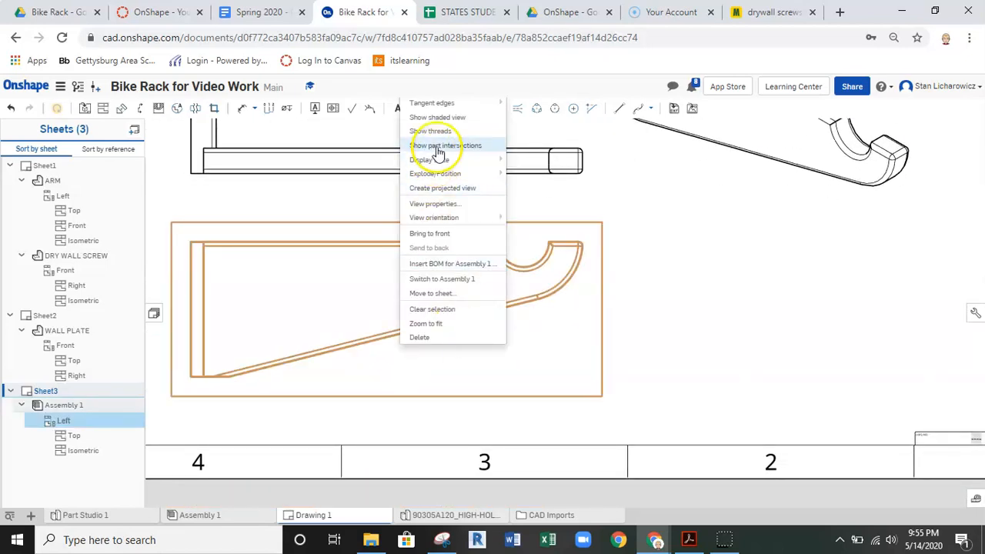
left_click(438, 203)
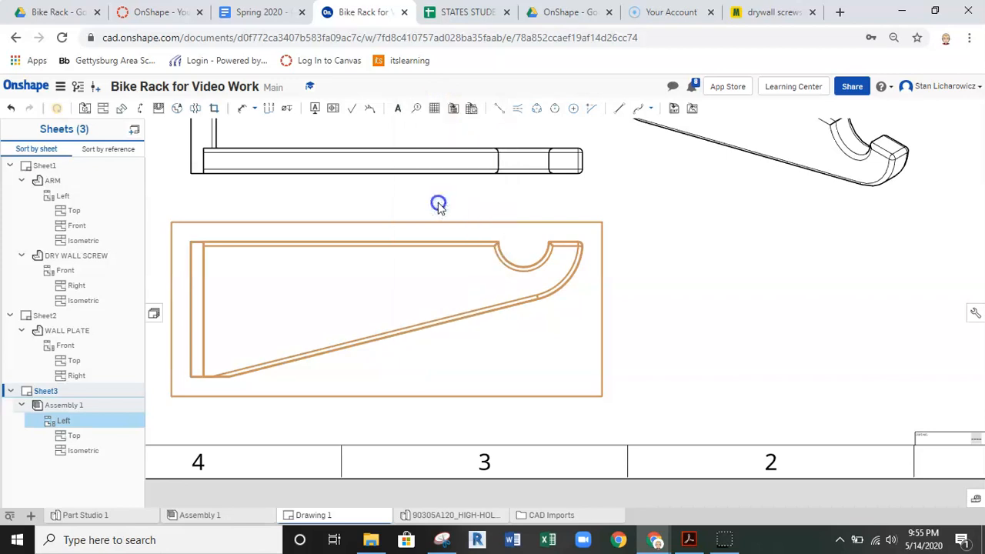
left_click(158, 362)
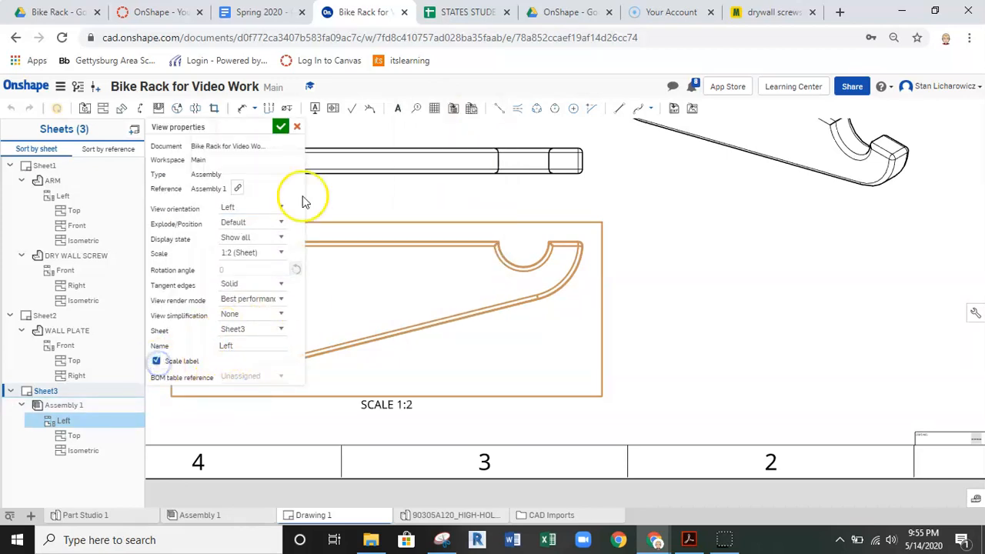
left_click(280, 126)
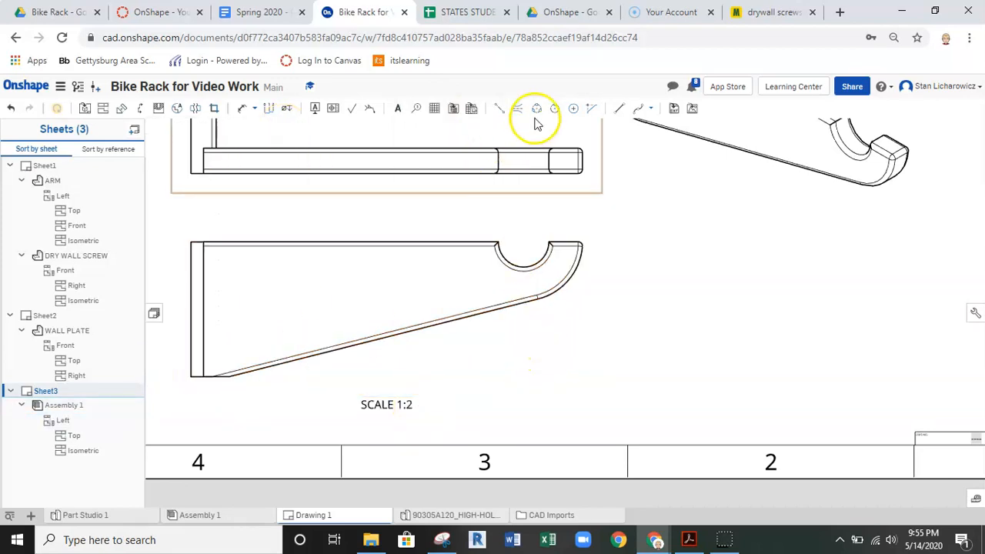
Add horizontal and vertical centerlines through the semicircular notch in the left view.
left_click(498, 107)
scroll(546, 245, "up", 3)
scroll(550, 247, "up", 2)
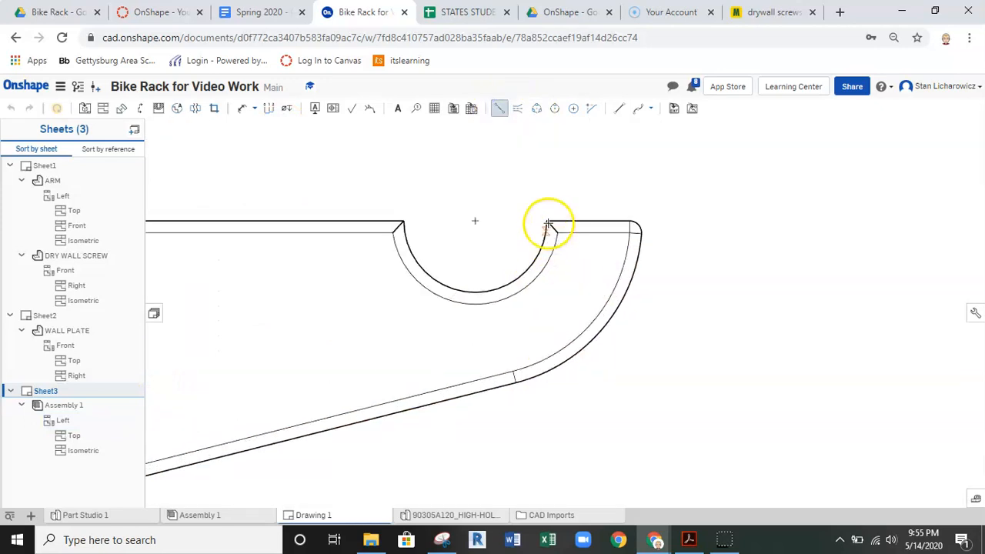
left_click(547, 223)
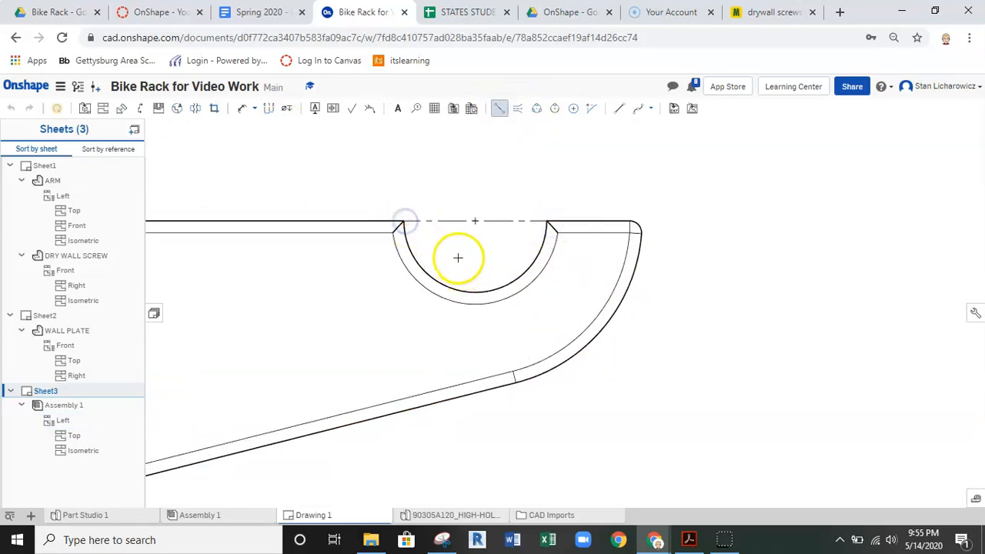
left_click(475, 293)
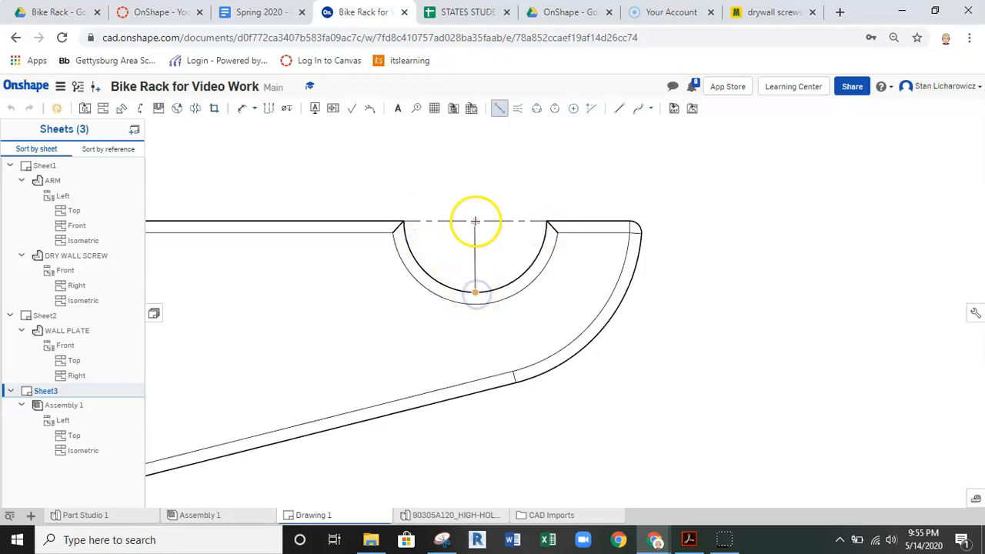
scroll(489, 241, "down", 5)
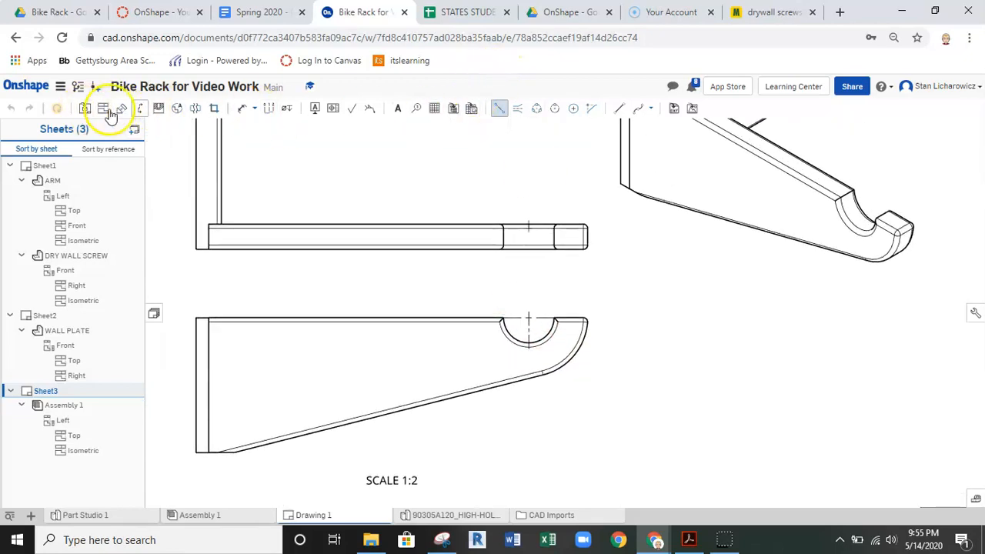
Dimension the wall plate's height in the left view, placing the dimension outside the plate.
left_click(243, 109)
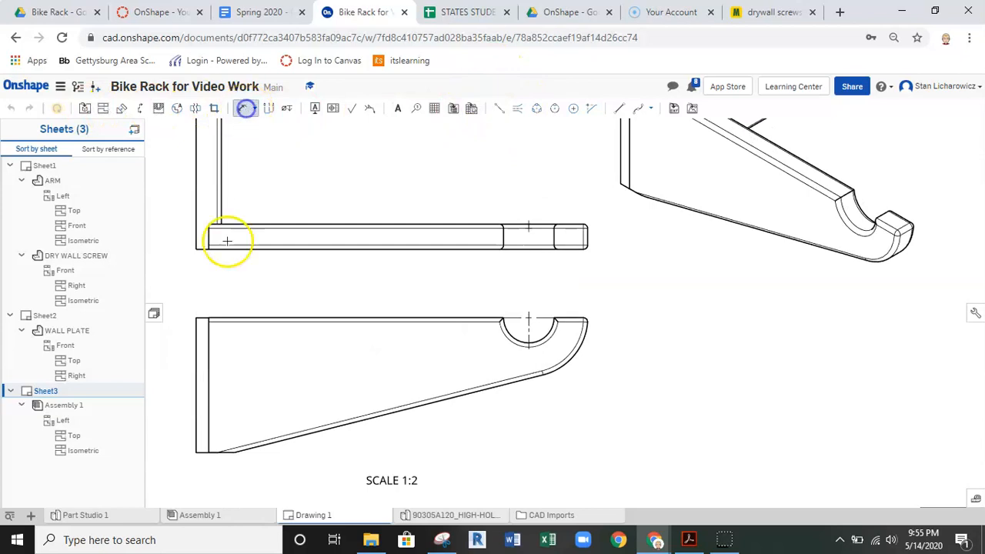
left_click(204, 317)
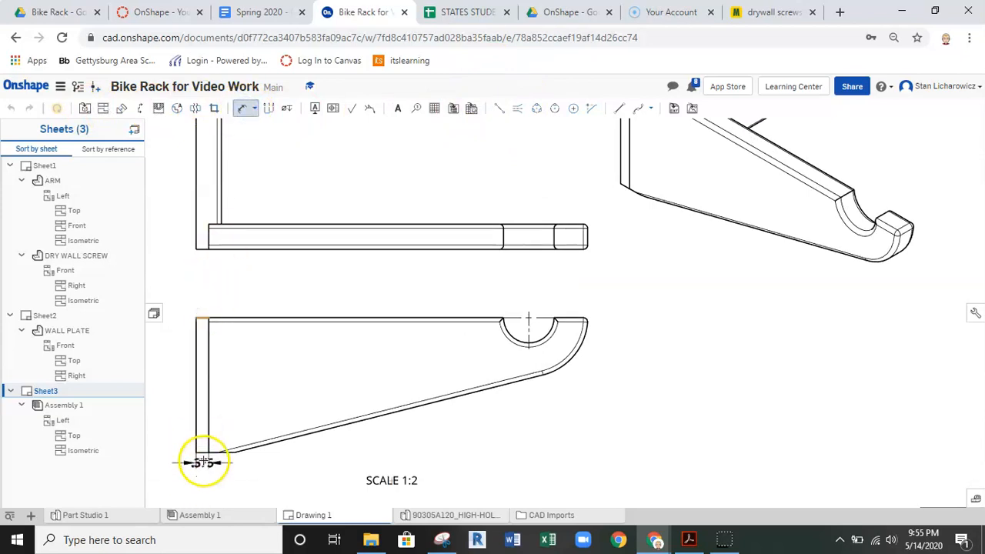
left_click(204, 452)
left_click(172, 375)
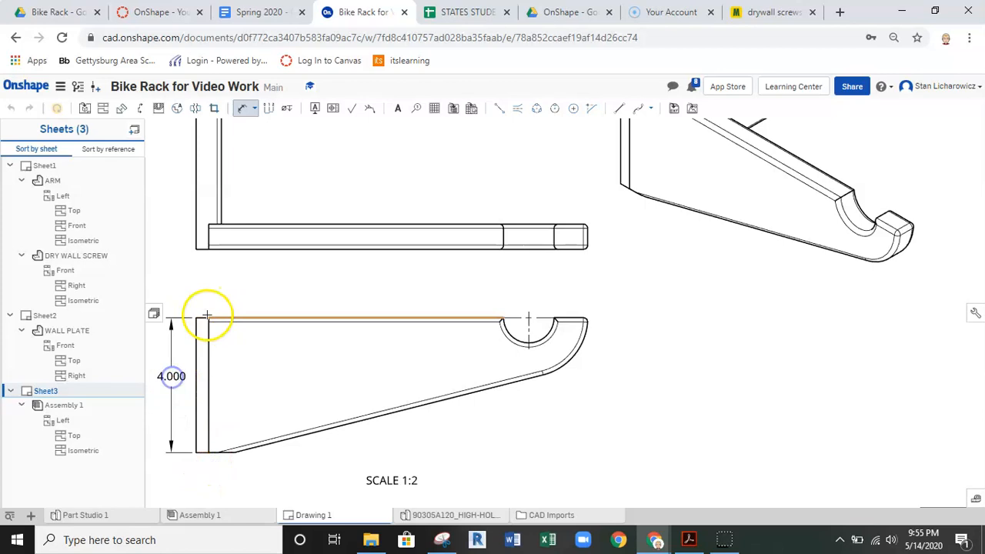
left_click(195, 329)
scroll(567, 345, "up", 3)
scroll(593, 330, "down", 3)
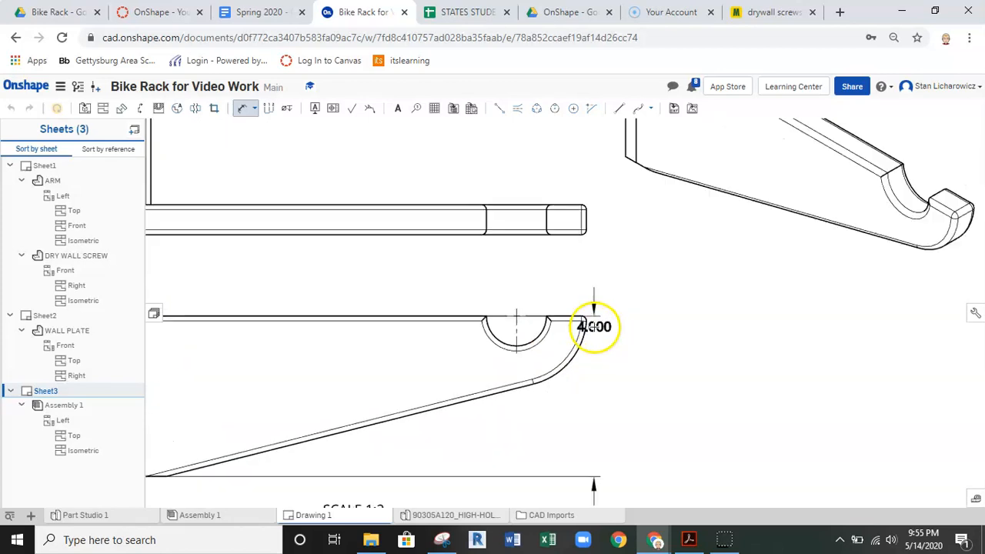
key("Escape")
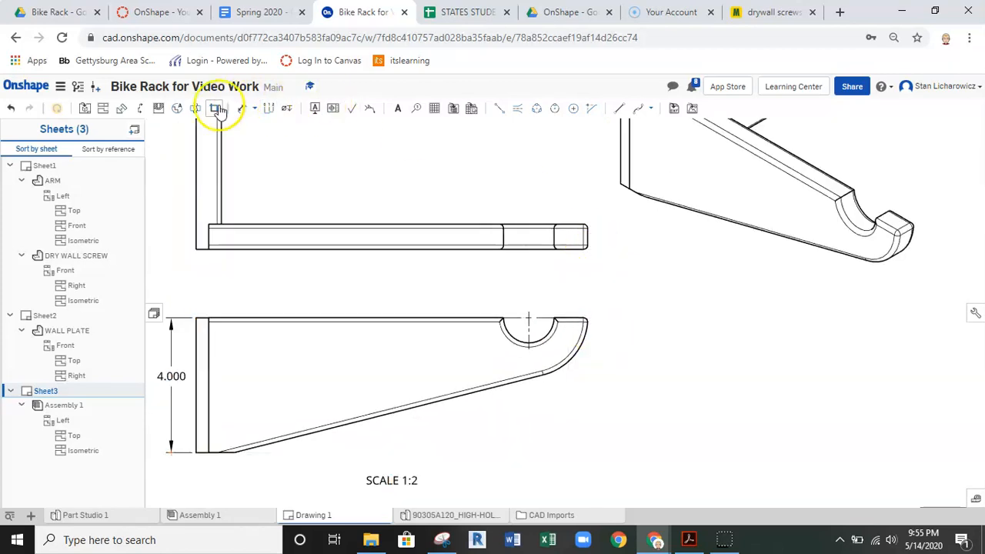
Dimension the rack's overall depth from wall plate to arm tip, placing the dimension between the top and left views.
left_click(242, 109)
left_click(589, 237)
left_click(198, 234)
left_click(386, 280)
Dimension the rack's overall width in the top view, placing the dimension outside the wall plate.
scroll(390, 281, "down", 3)
scroll(411, 373, "up", 2)
left_click(410, 354)
middle_click_drag(439, 253, 410, 357)
left_click_drag(390, 211, 390, 208)
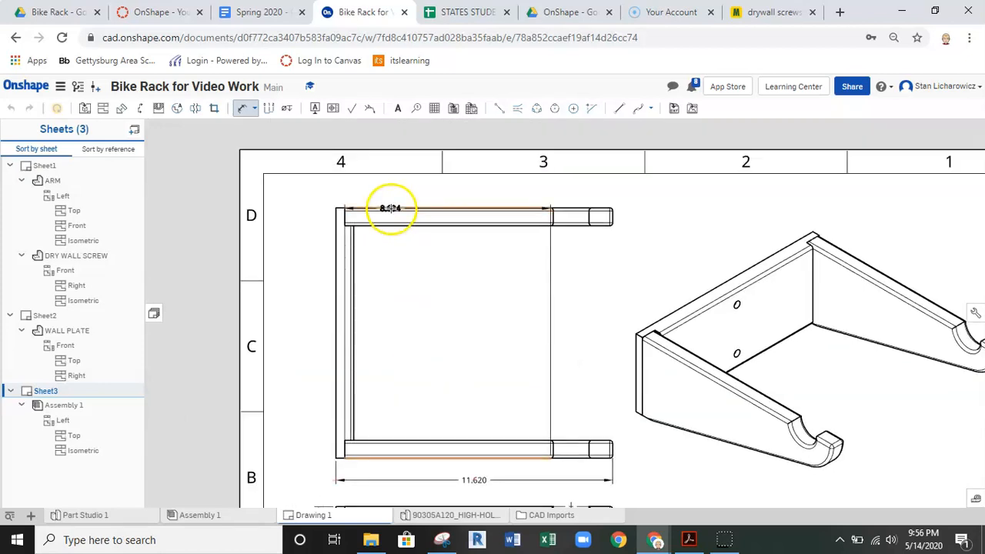
left_click(315, 308)
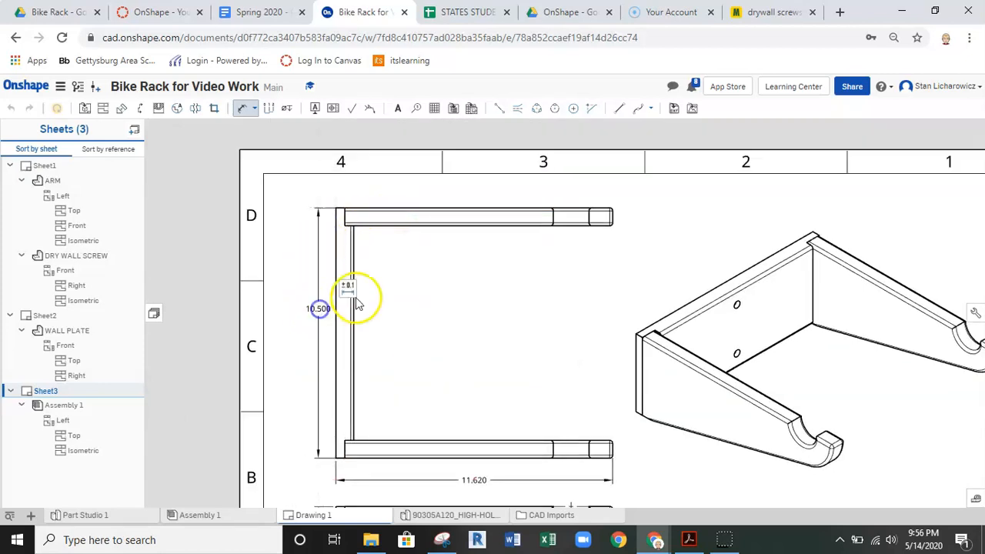
Turn on the scale label in the isometric view's properties.
scroll(356, 292, "down", 1)
right_click_drag(425, 252, 401, 225)
right_click_drag(582, 346, 495, 286)
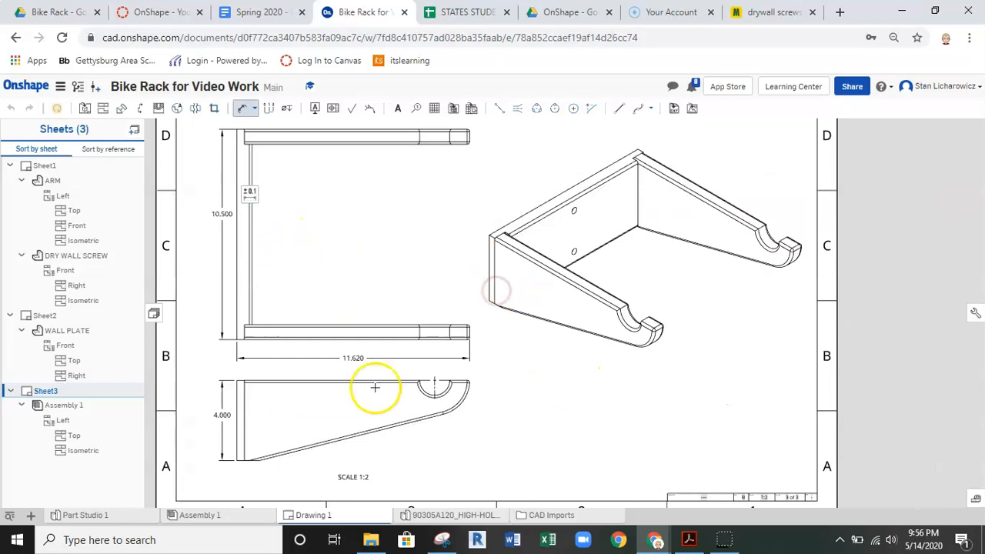
right_click_drag(603, 369, 580, 323)
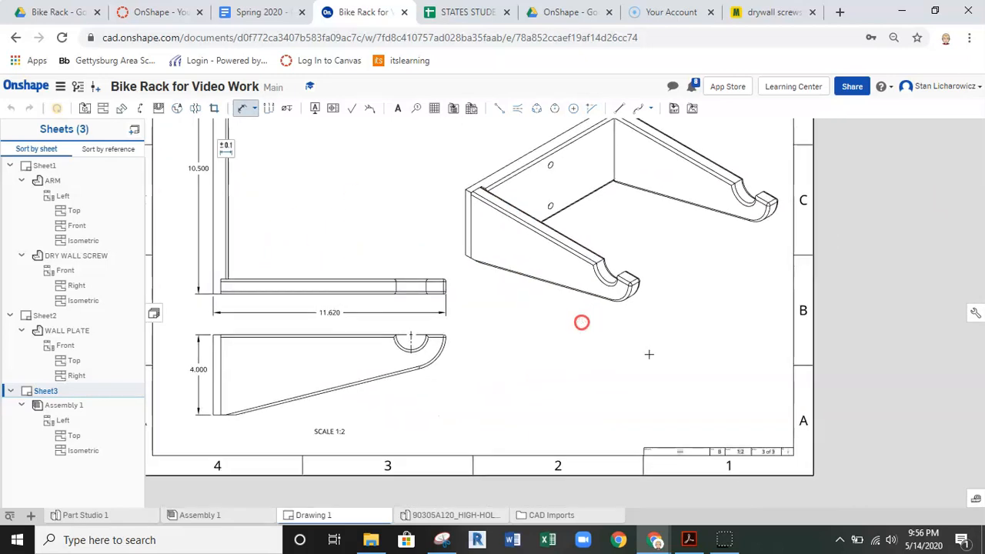
left_click(624, 227)
right_click(624, 223)
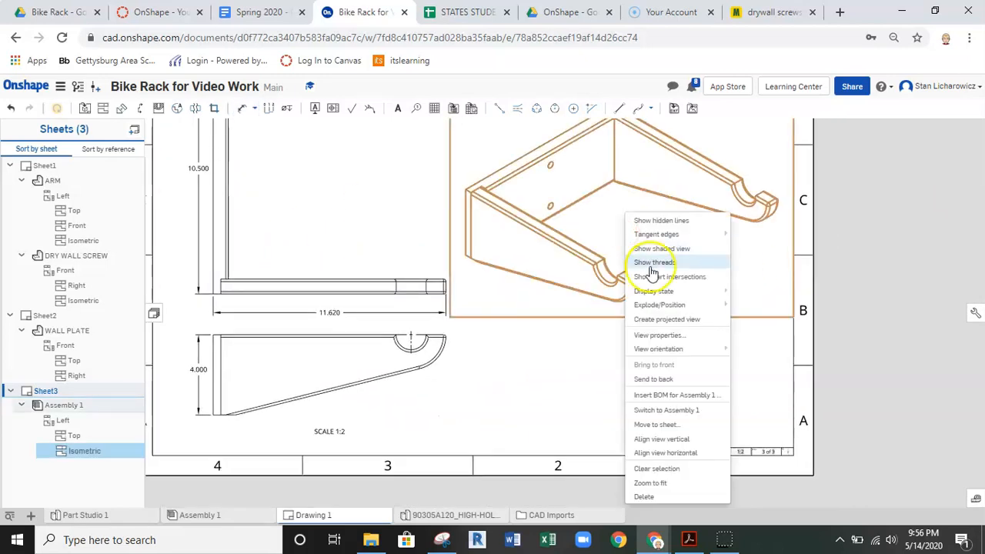
left_click(658, 335)
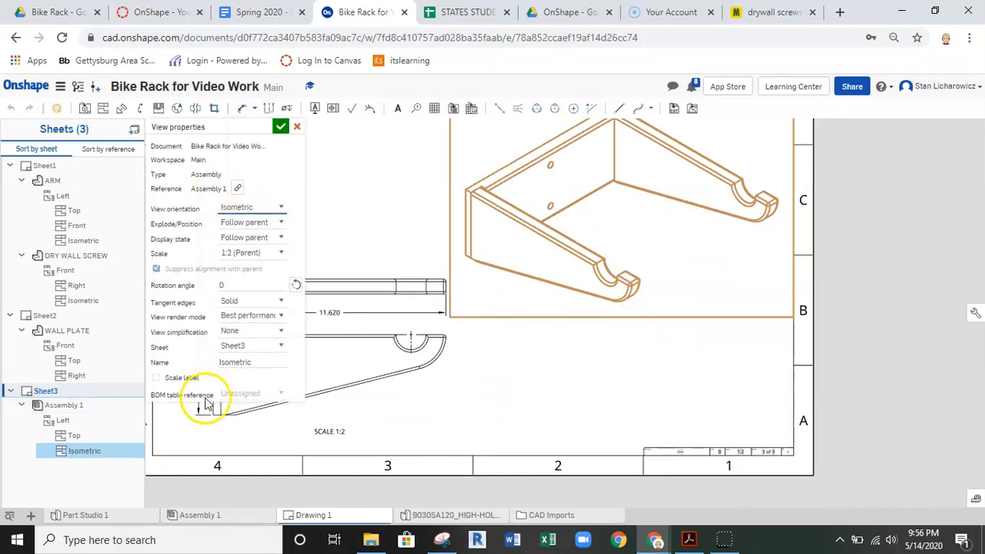
left_click(280, 126)
left_click(633, 396)
scroll(626, 397, "down", 2)
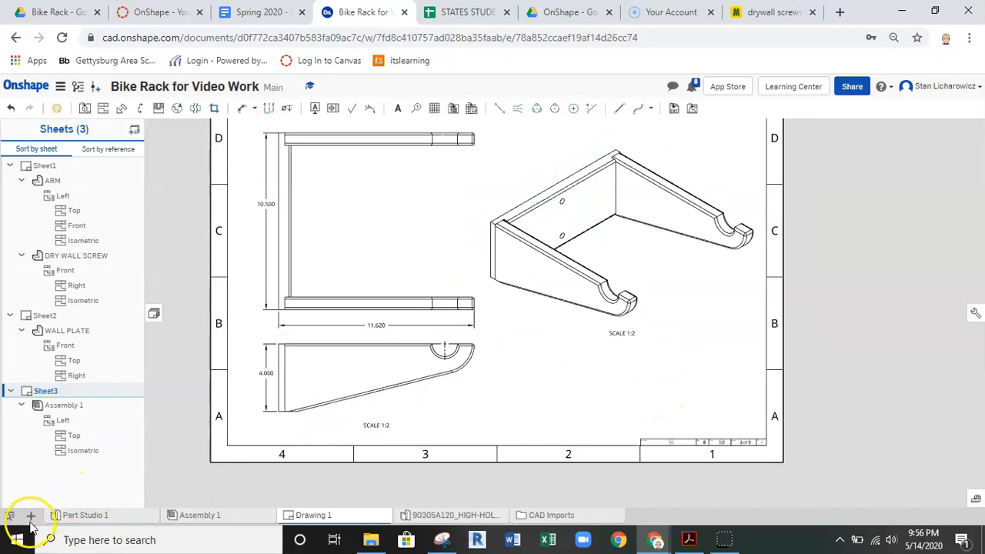
Add the note BIKE RACK just above the left view's scale label.
scroll(371, 505, "up", 3)
left_click(397, 108)
left_click(350, 322)
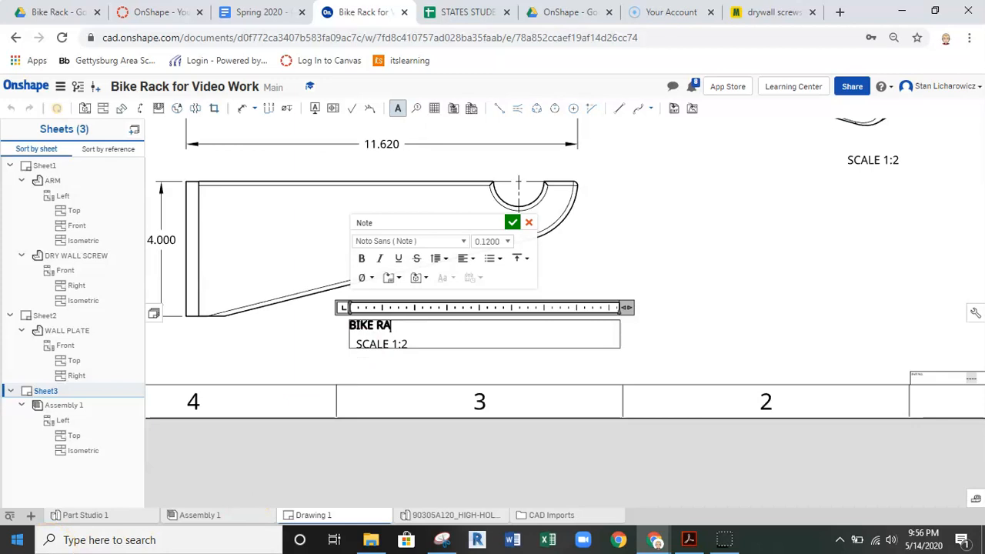
left_click(41, 518)
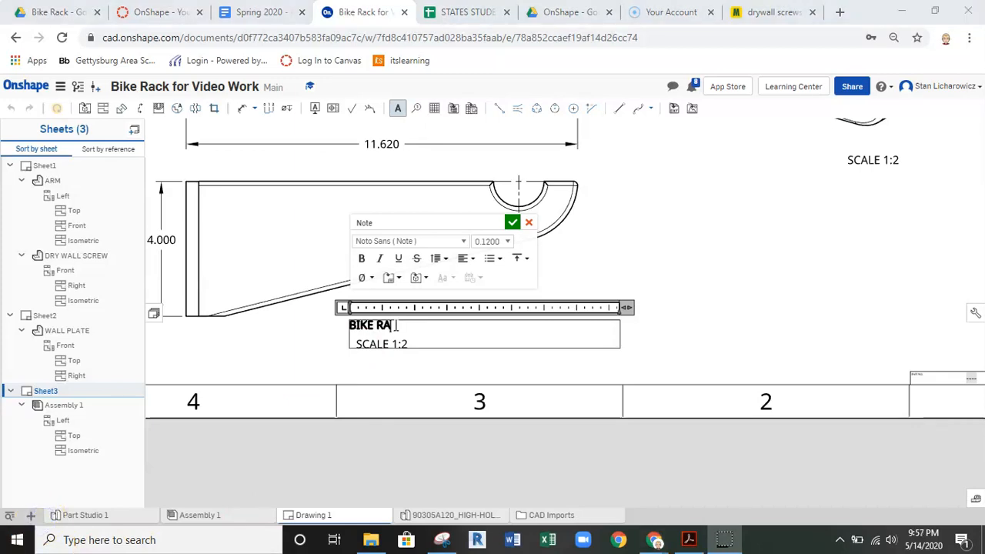
left_click(403, 326)
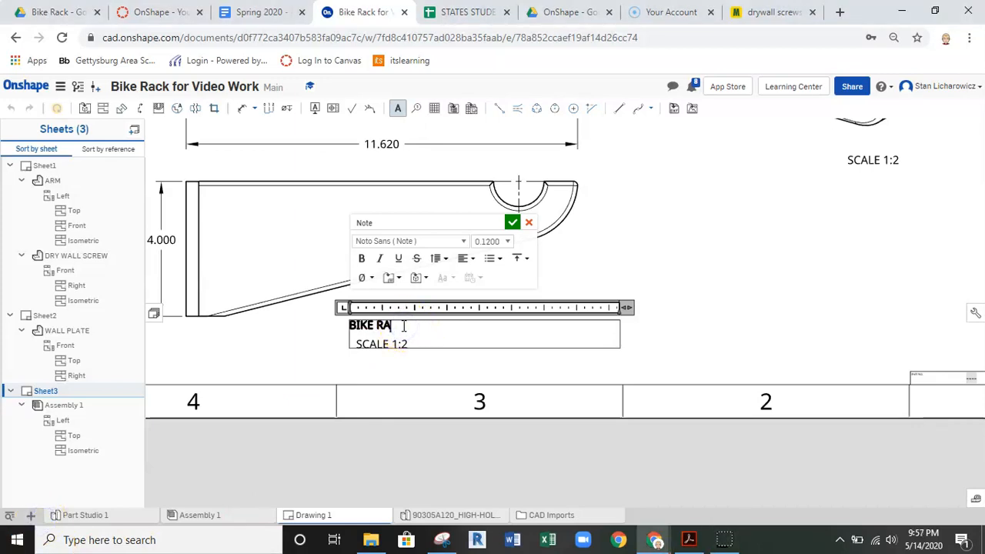
left_click(661, 271)
key("Escape")
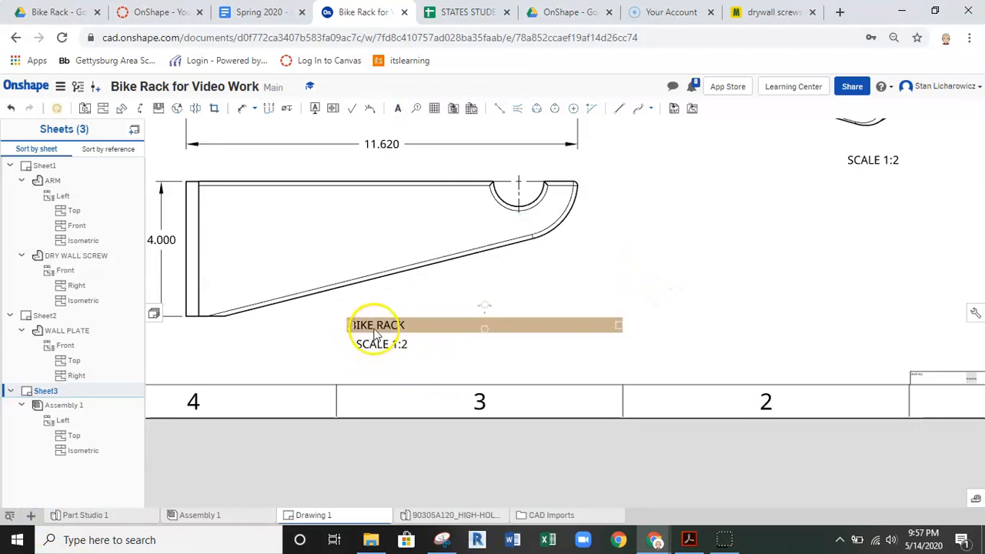
Copy the BIKE RACK note and place the copy directly above the isometric view's scale label.
left_click(373, 327)
scroll(376, 345, "down", 4)
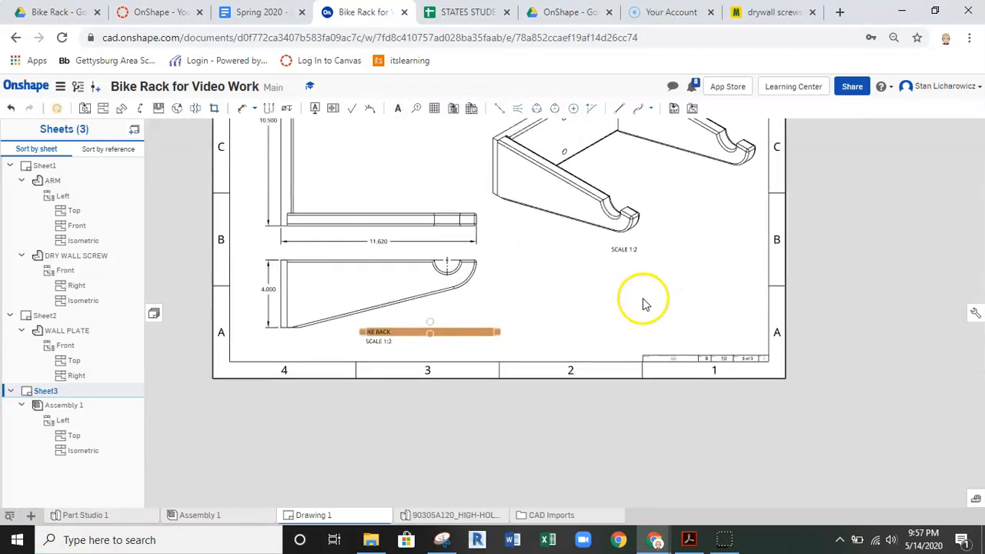
scroll(519, 267, "up", 3)
left_click(518, 265)
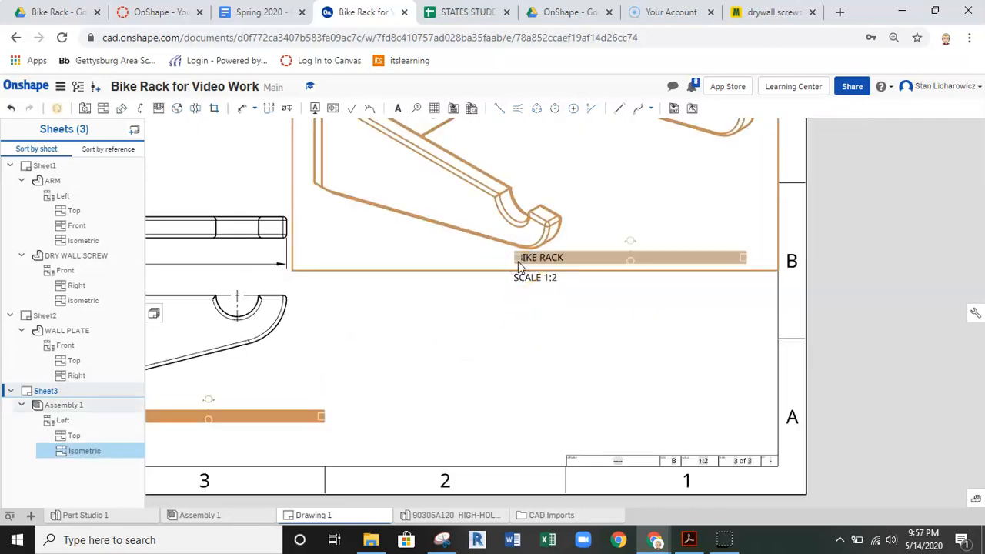
scroll(520, 267, "up", 2)
left_click(521, 325)
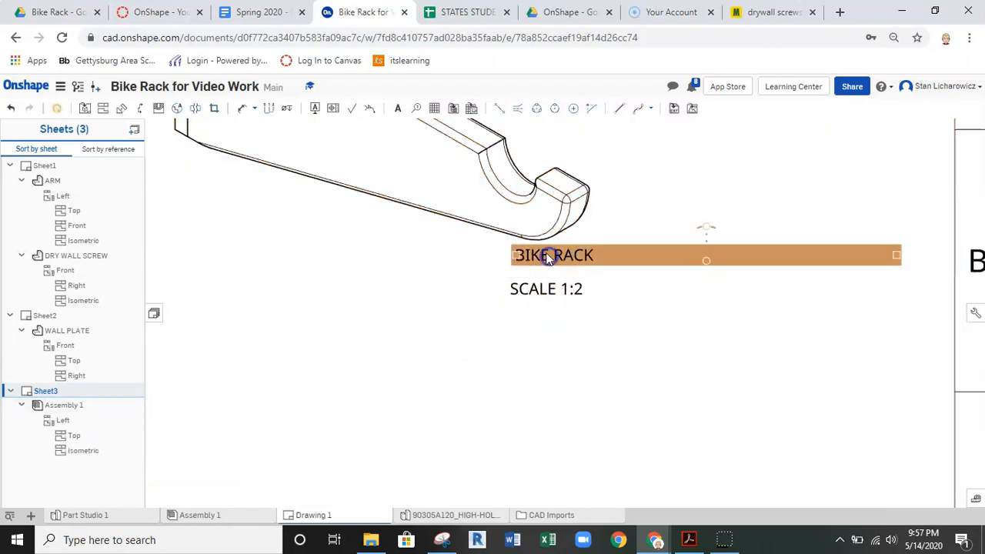
left_click(522, 269)
left_click(547, 367)
Move the original BIKE RACK note closer to the left view's scale label and line it up with the label.
scroll(547, 367, "down", 5)
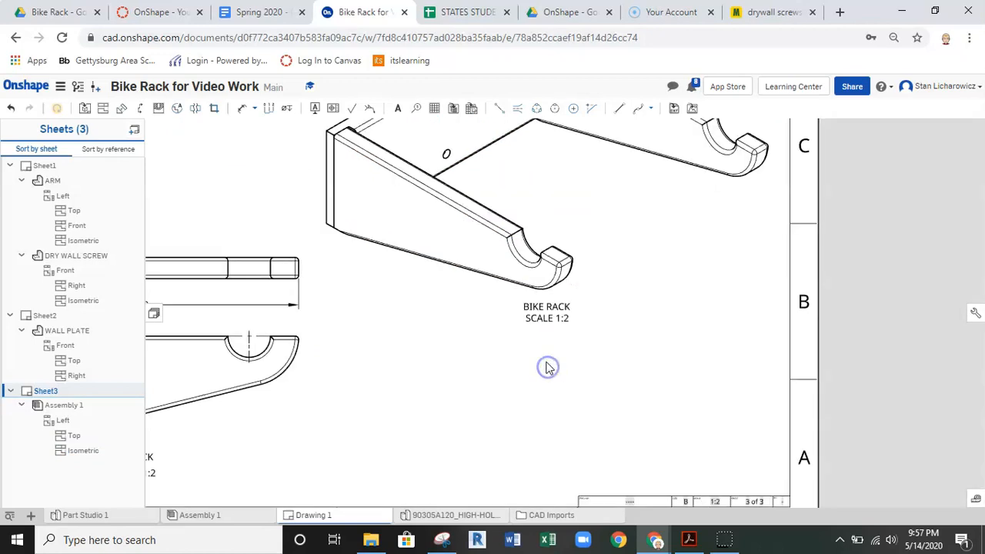
scroll(339, 388, "up", 3)
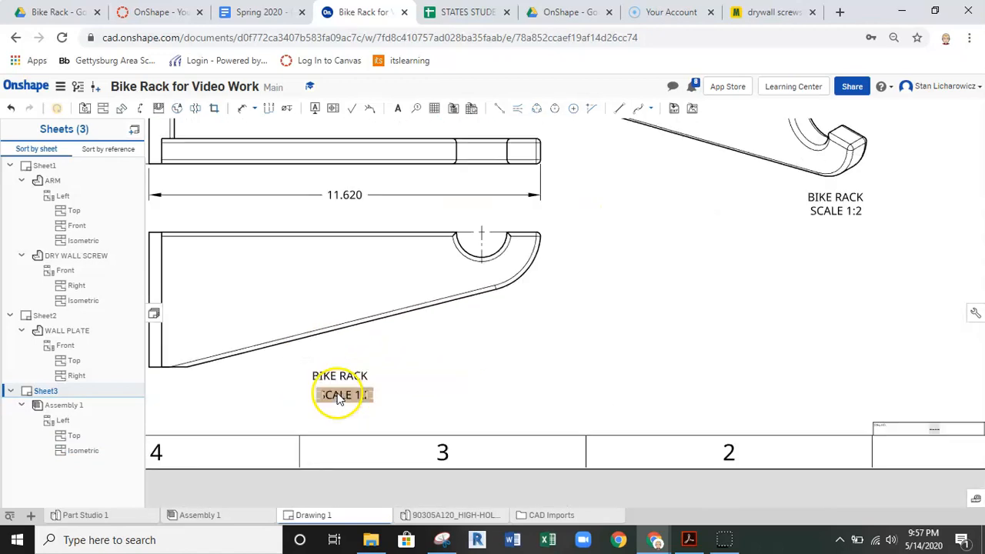
left_click(356, 381)
left_click(703, 323)
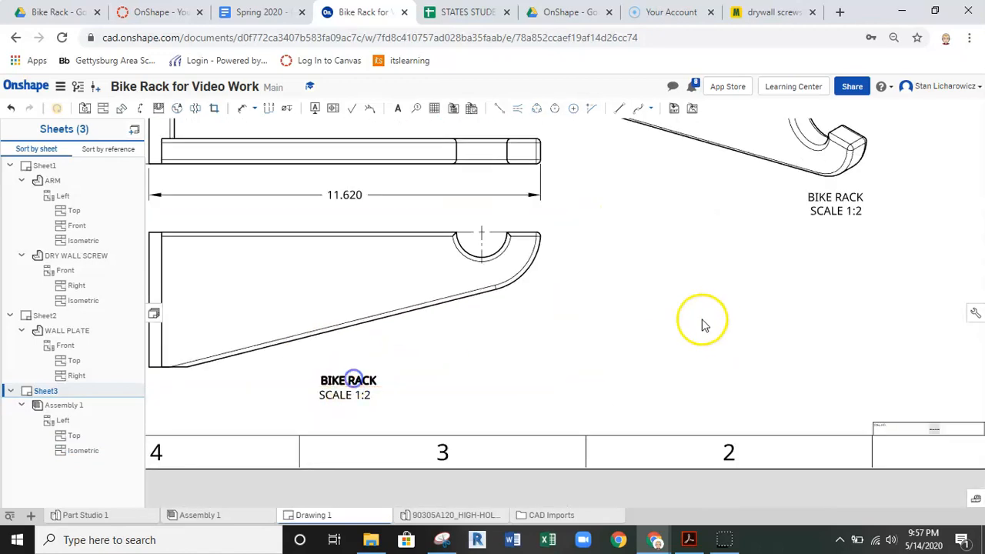
Add a fourth sheet to the drawing and set its size to B.
scroll(699, 318, "down", 5)
mouse_move(621, 327)
middle_mouse_down()
mouse_move(585, 383)
mouse_move(564, 368)
middle_mouse_up()
scroll(585, 364, "down", 1)
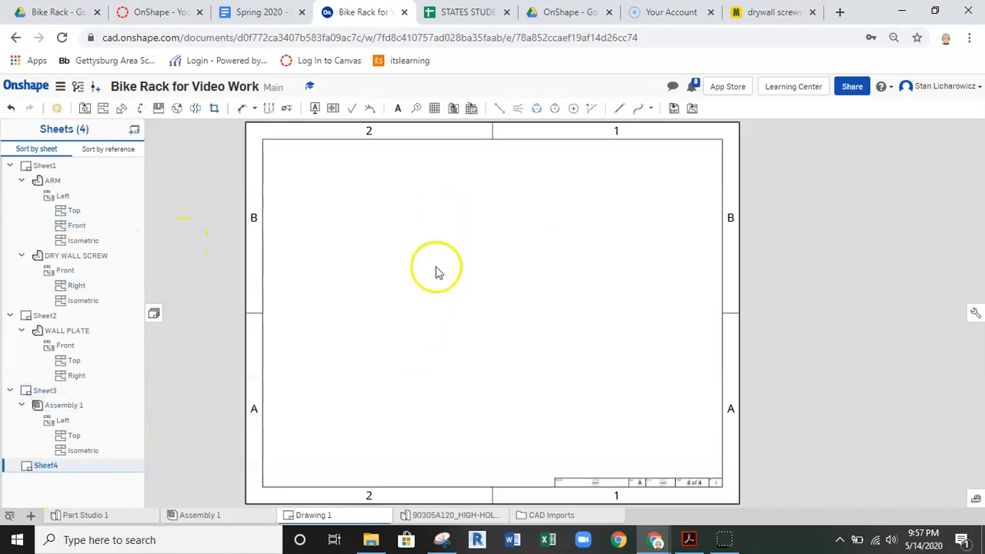
right_click(408, 334)
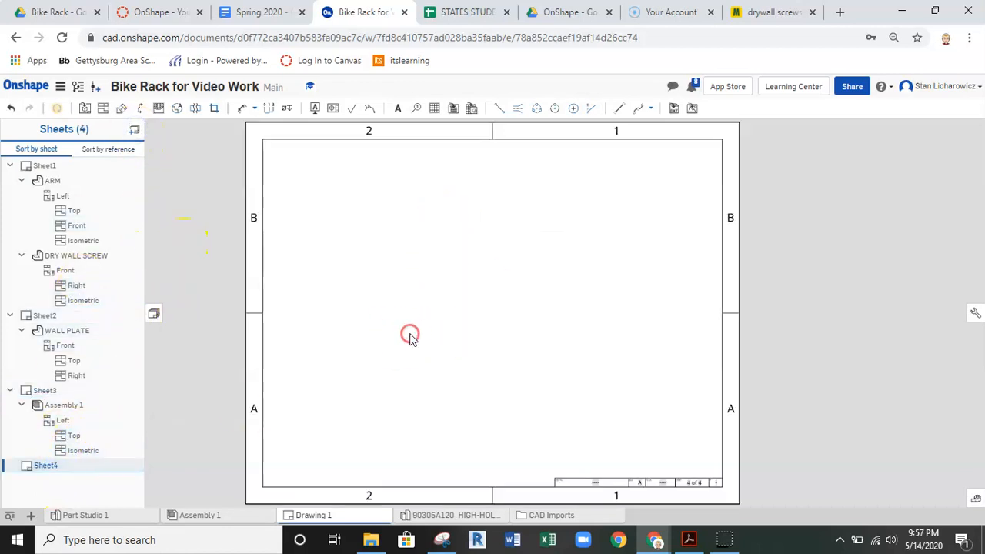
left_click(455, 340)
left_click(249, 182)
left_click(224, 213)
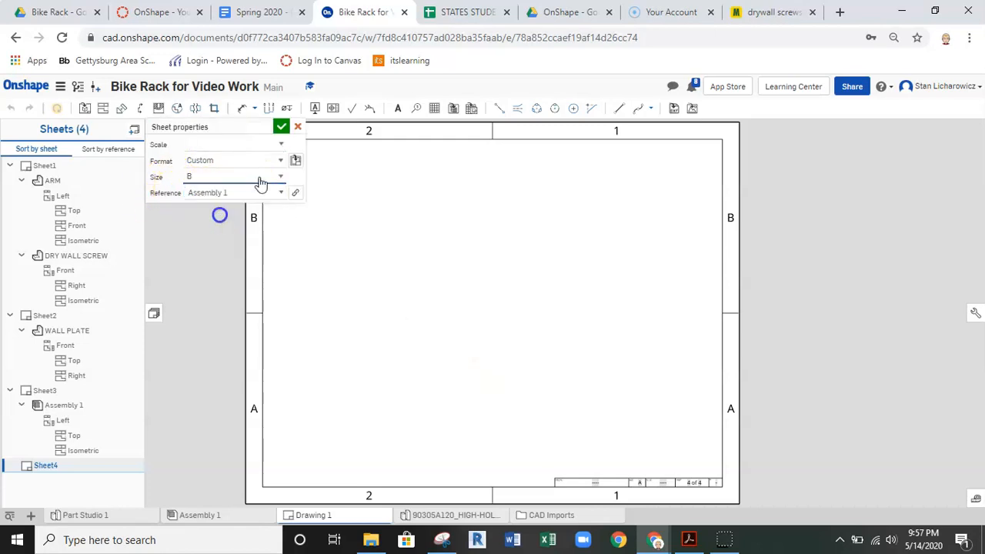
left_click(281, 127)
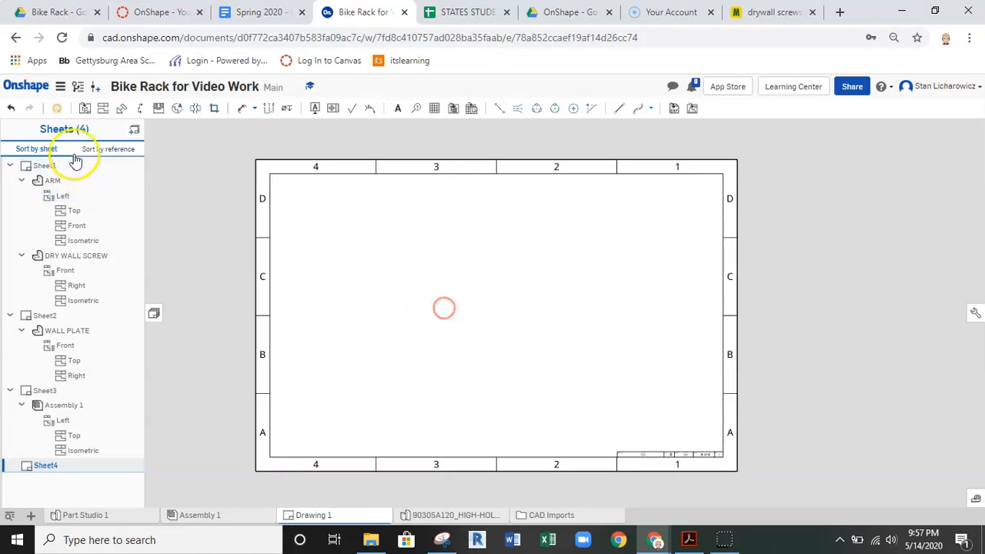
Start inserting a view of Assembly 1 on the new sheet, using the Explode 1 position.
left_click(84, 107)
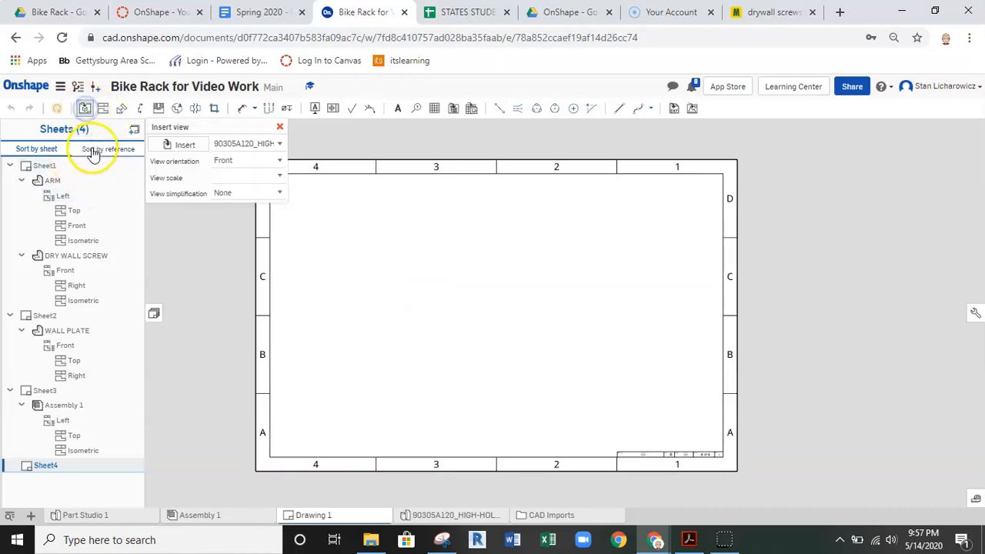
left_click(179, 144)
left_click(184, 183)
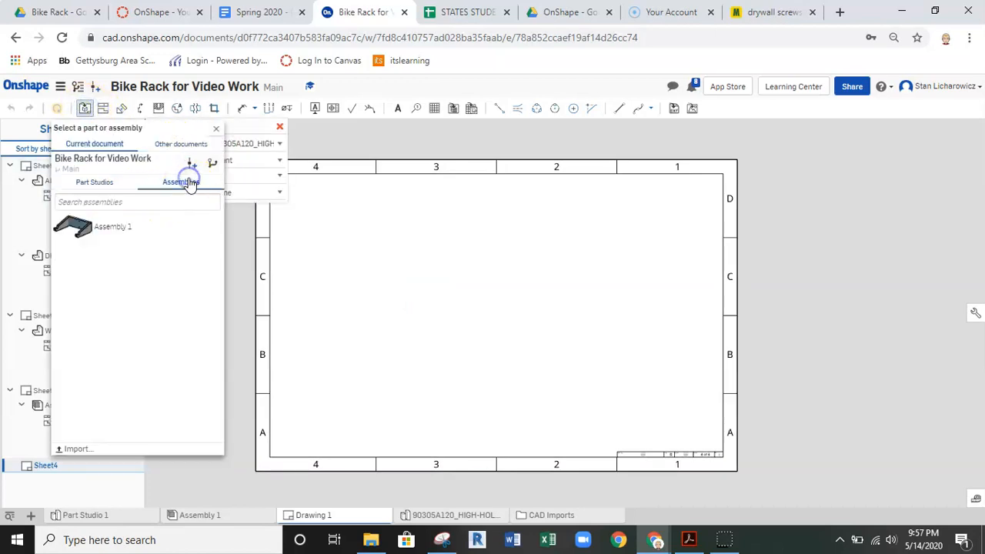
left_click(115, 229)
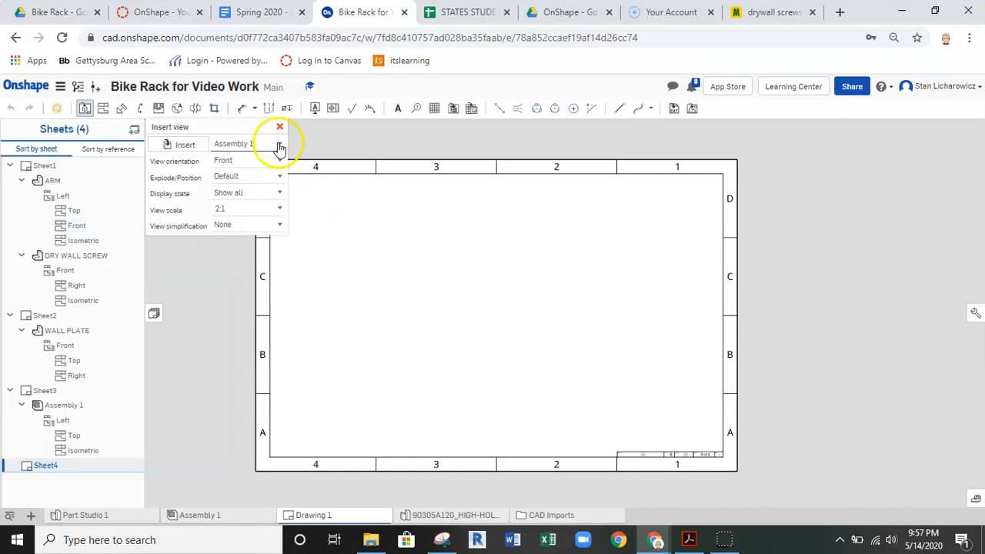
left_click(260, 144)
left_click(184, 144)
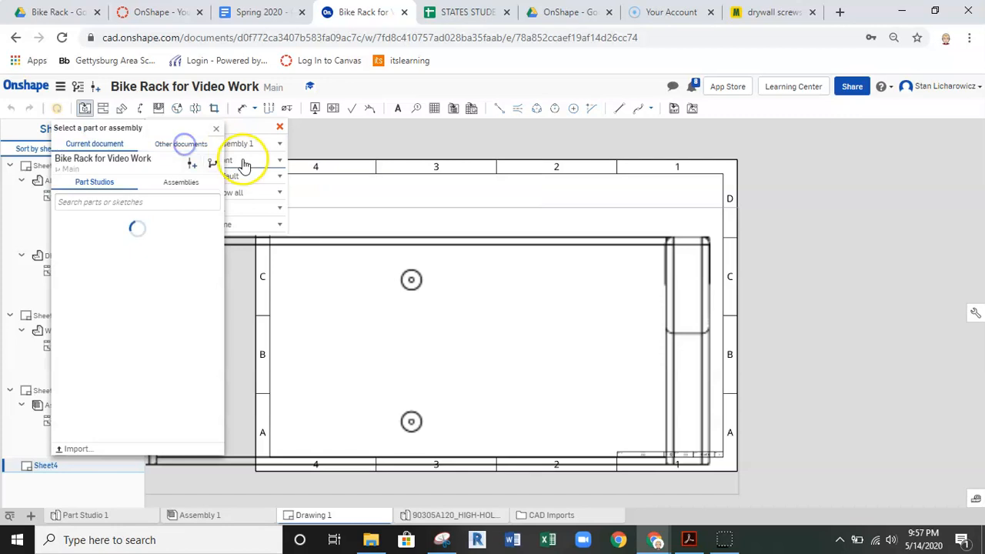
left_click(249, 176)
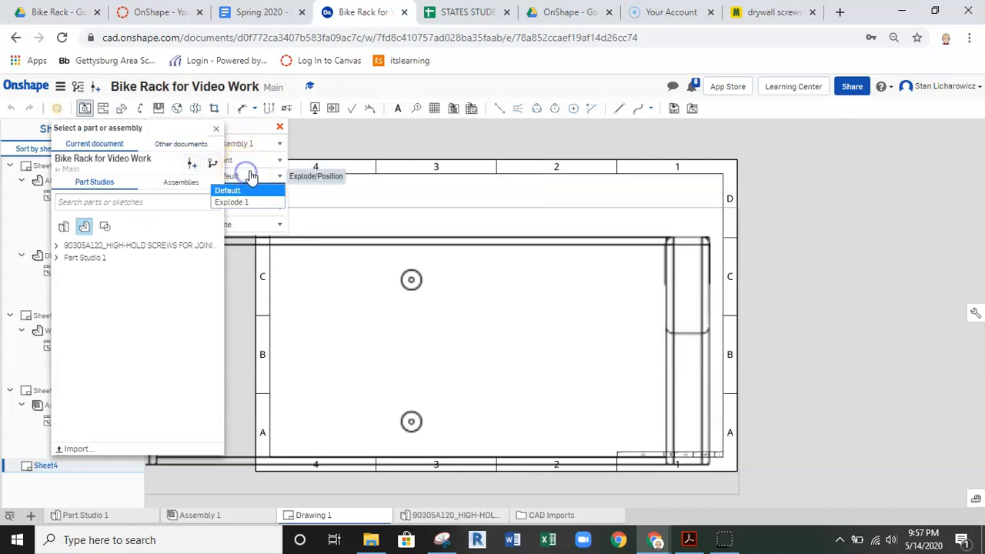
left_click(215, 128)
left_click(230, 177)
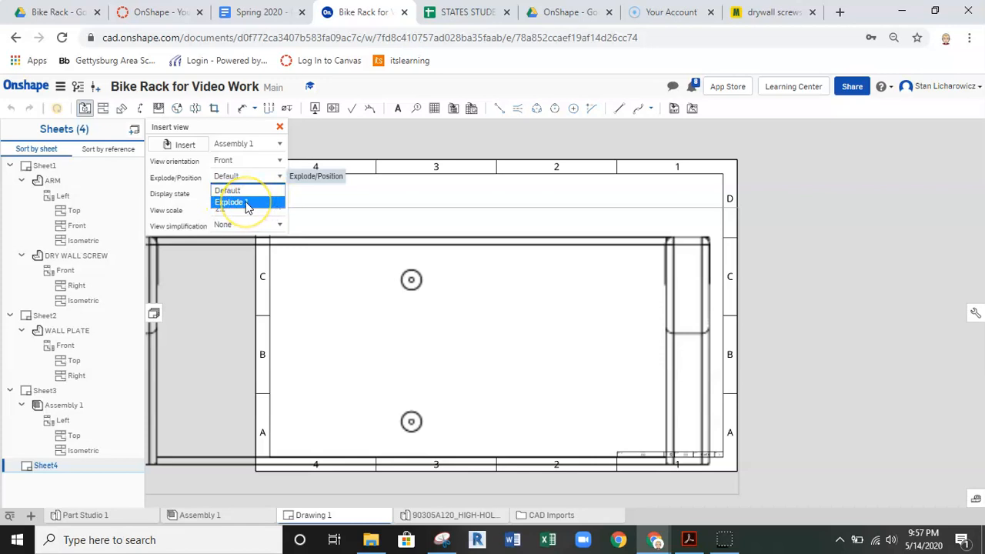
left_click(247, 202)
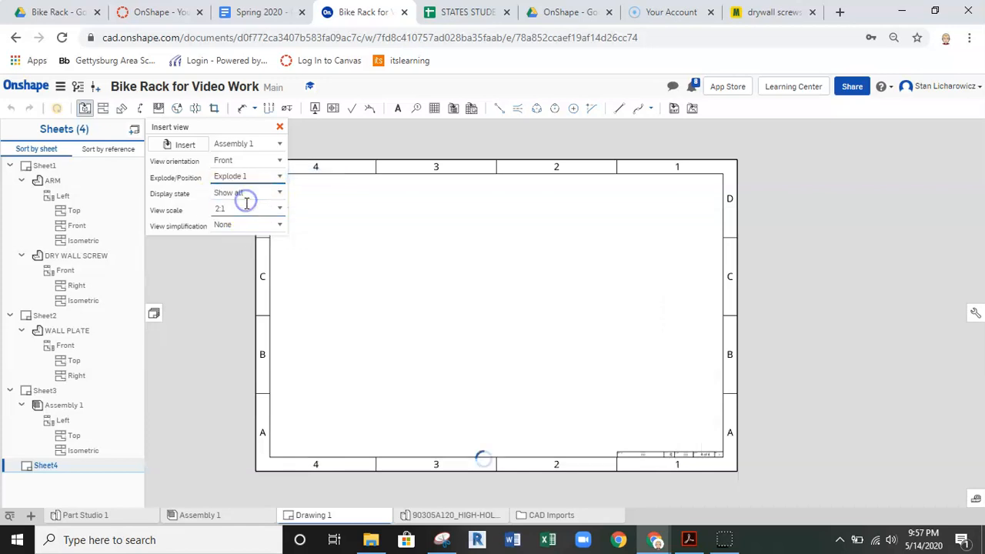
Set the exploded view to isometric orientation at 1:2 scale and place it in the middle of the sheet.
left_click(269, 160)
left_click(248, 243)
scroll(584, 334, "down", 5)
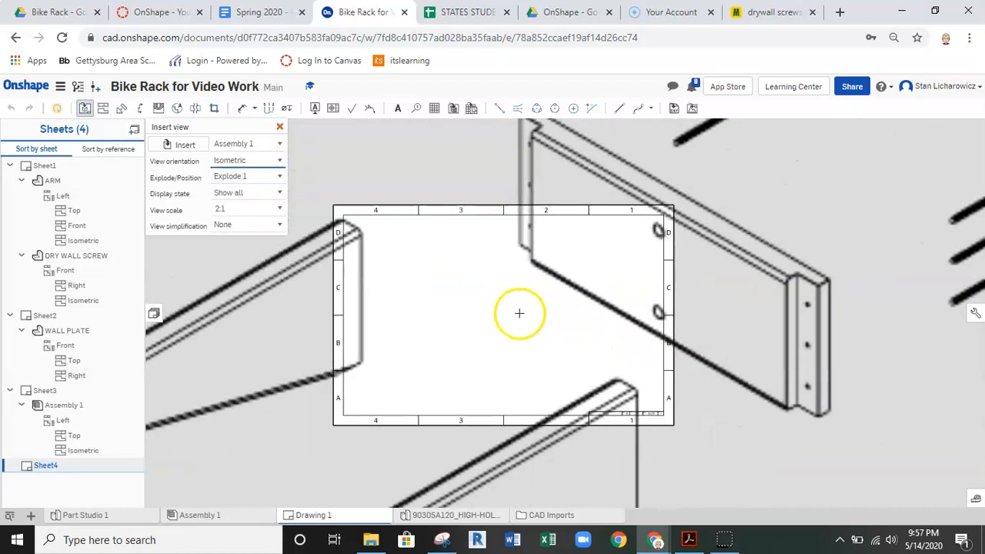
left_click(279, 208)
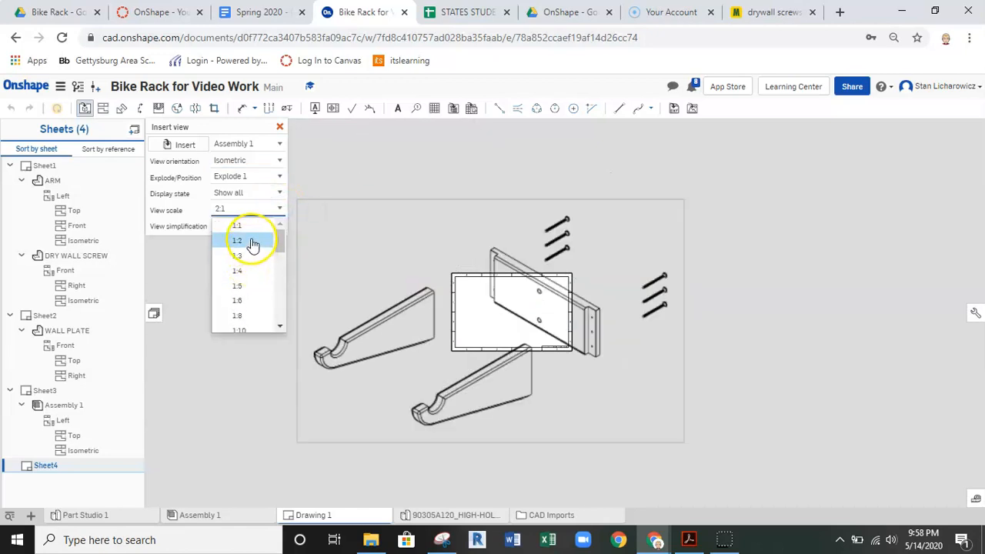
left_click(250, 242)
scroll(513, 314, "up", 3)
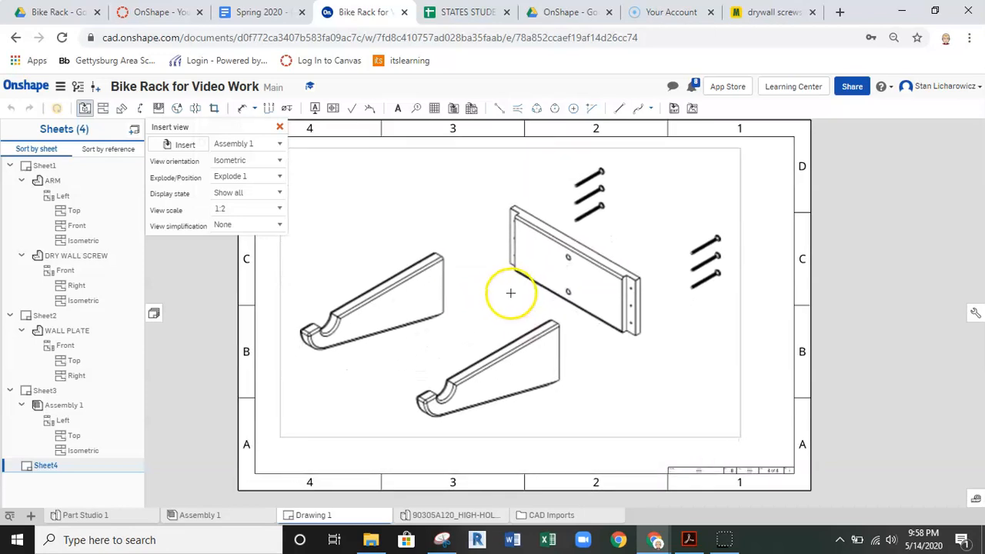
left_click(510, 293)
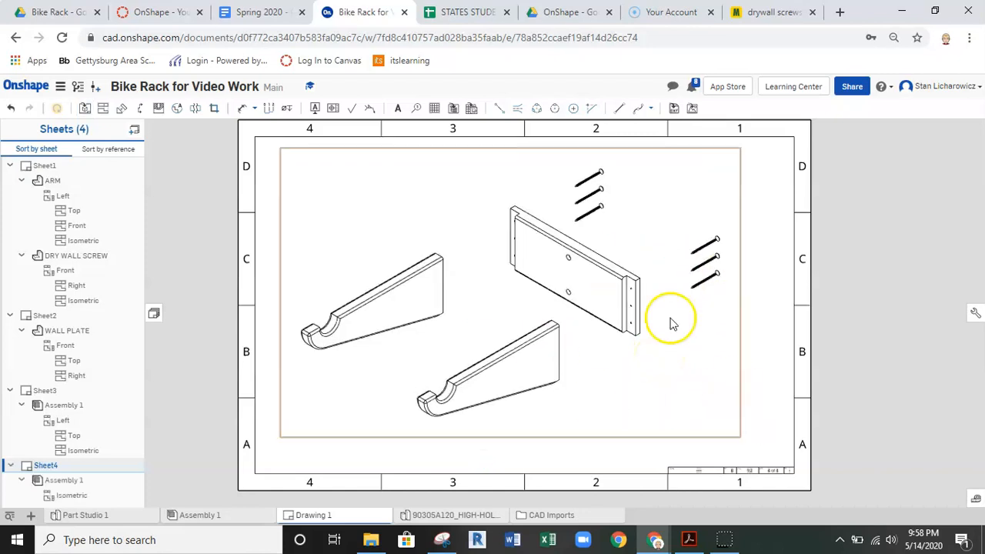
Insert a flattened BOM table for Assembly 1, fixed by its top-right corner on the sheet border just above the title block.
left_click(454, 108)
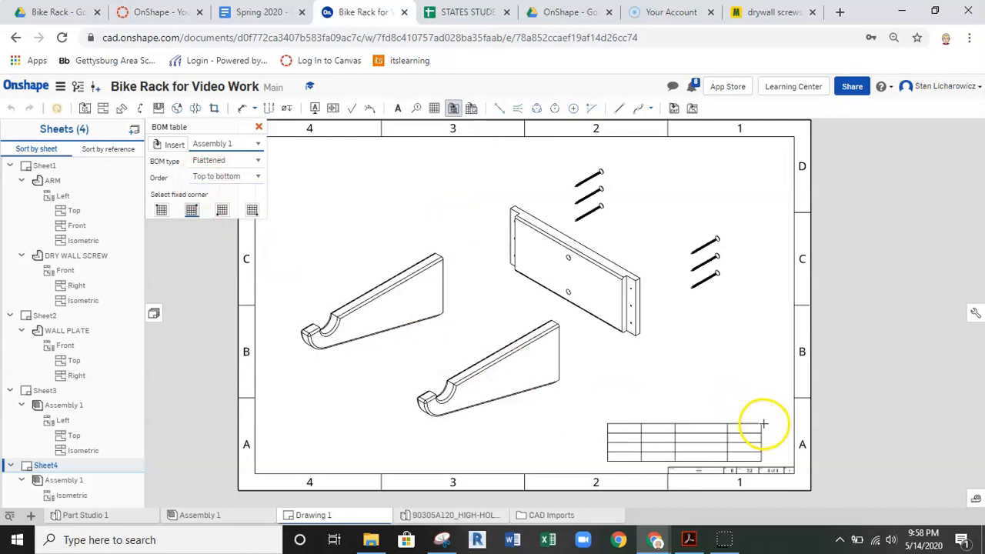
left_click(790, 424)
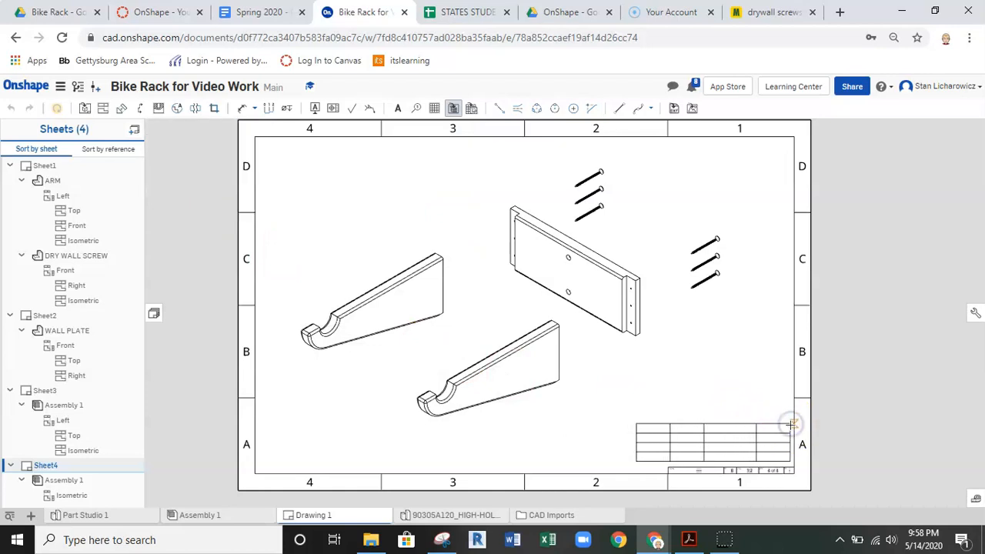
right_click_drag(736, 400, 630, 384)
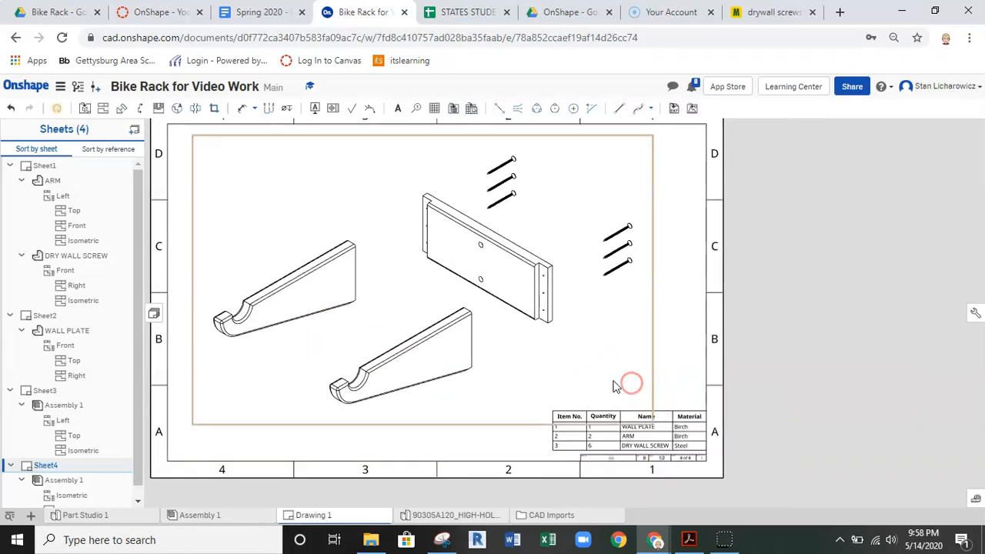
scroll(604, 387, "up", 5)
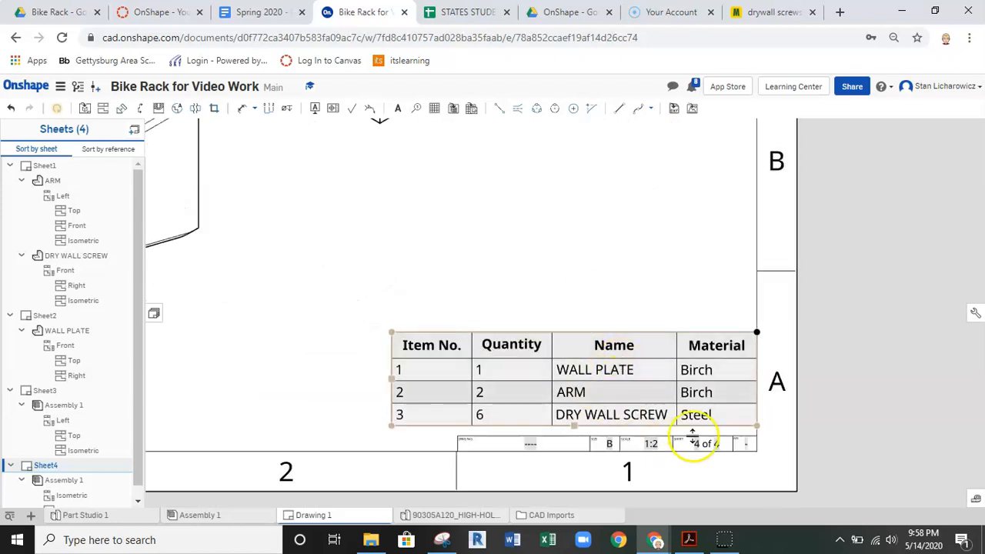
scroll(625, 405, "down", 5)
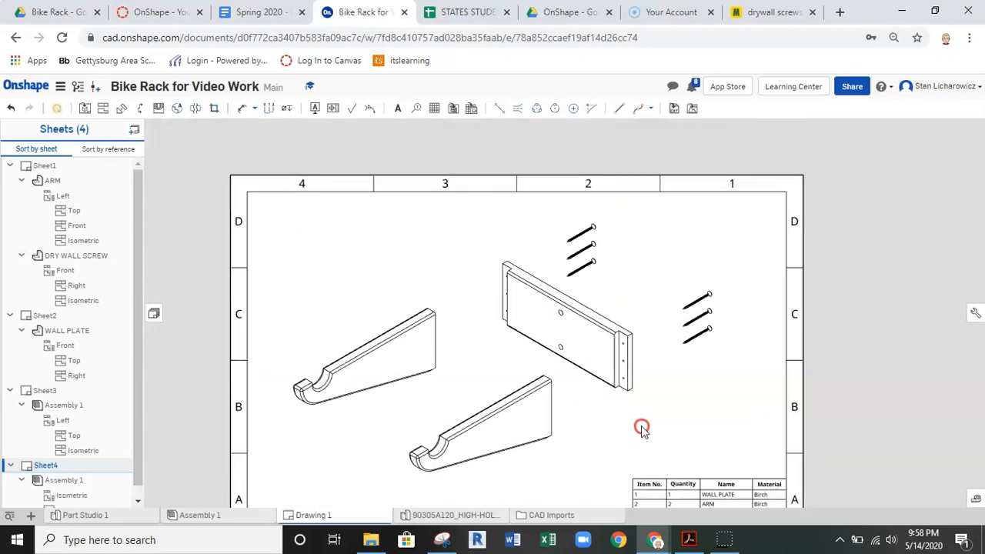
Add circular item number callouts to the heads of the three screws above the wall plate.
left_click(416, 109)
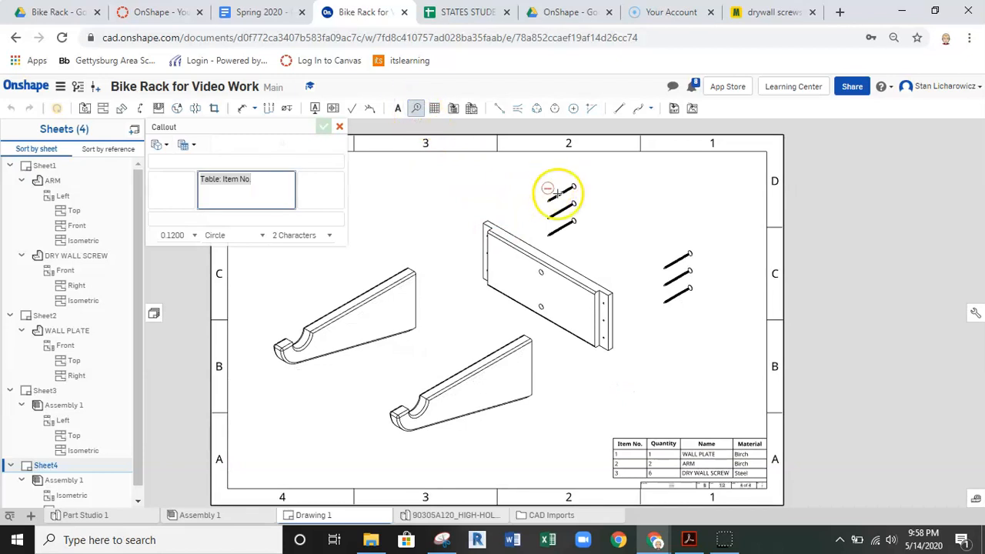
scroll(560, 195, "up", 4)
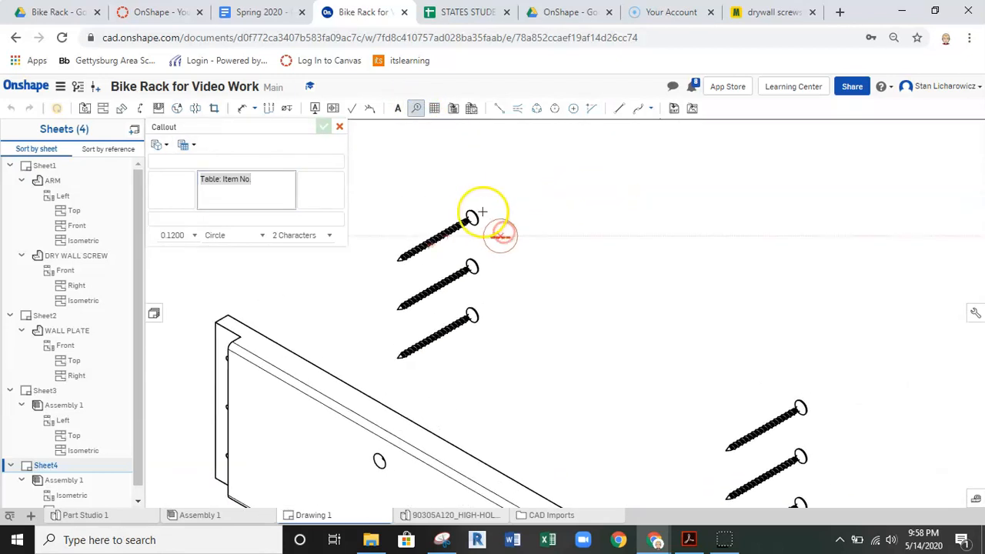
left_click(478, 215)
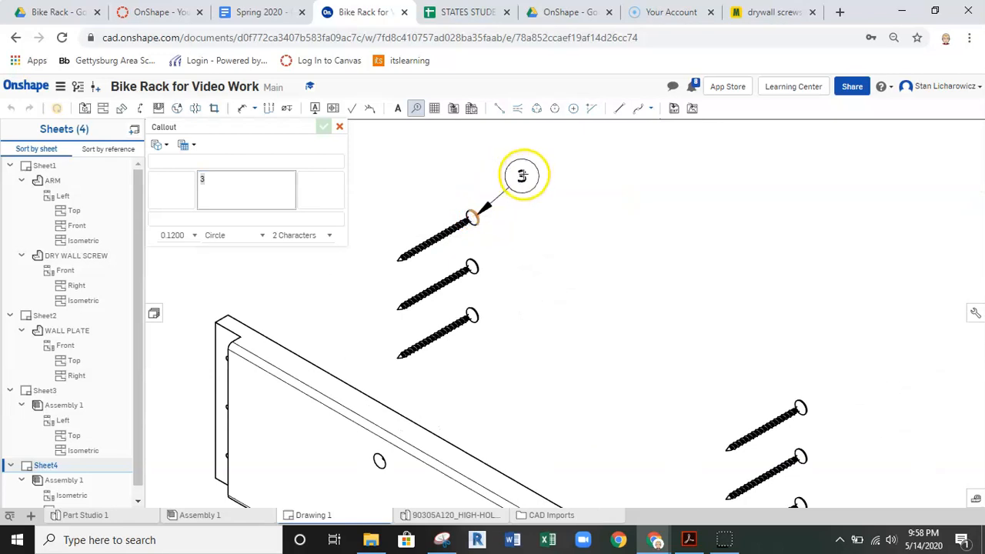
left_click(546, 178)
left_click(472, 264)
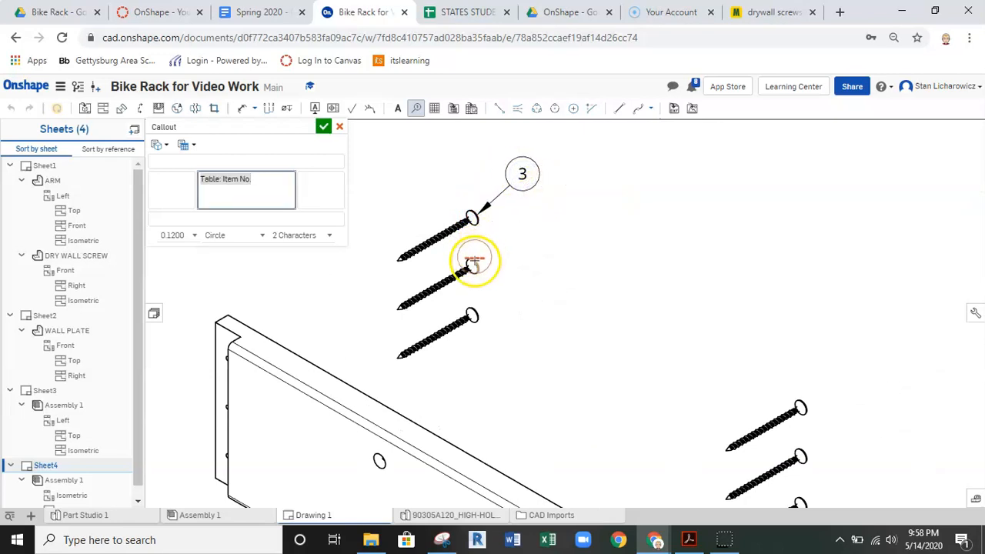
left_click(527, 224)
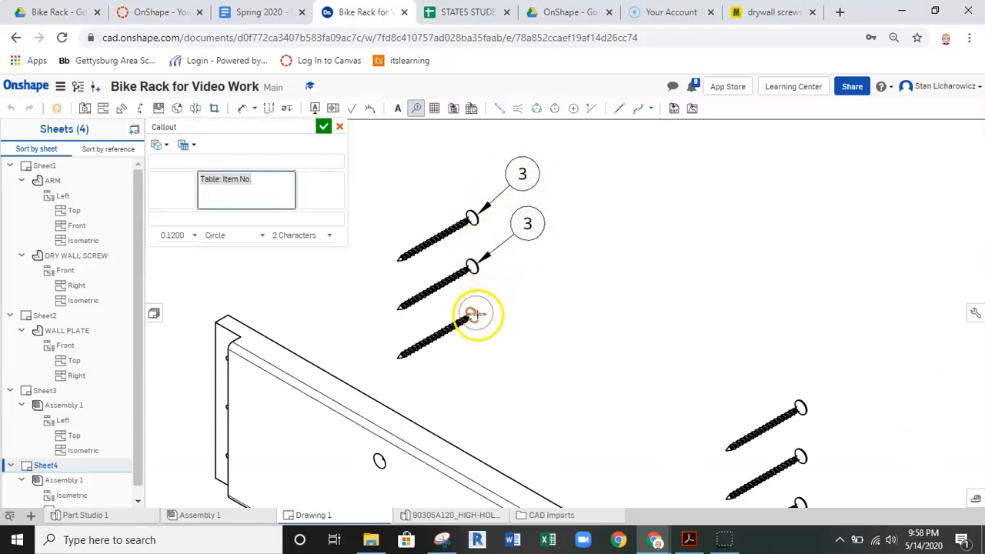
left_click(473, 314)
left_click(530, 274)
Add item number callouts to the heads of the three screws to the right of the wall plate.
middle_click_drag(707, 352, 647, 276)
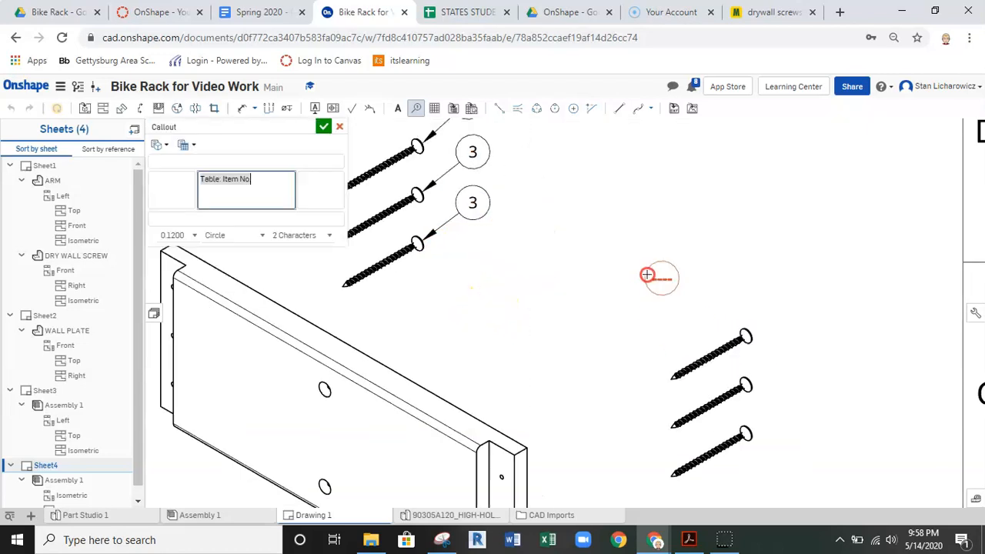
left_click(745, 325)
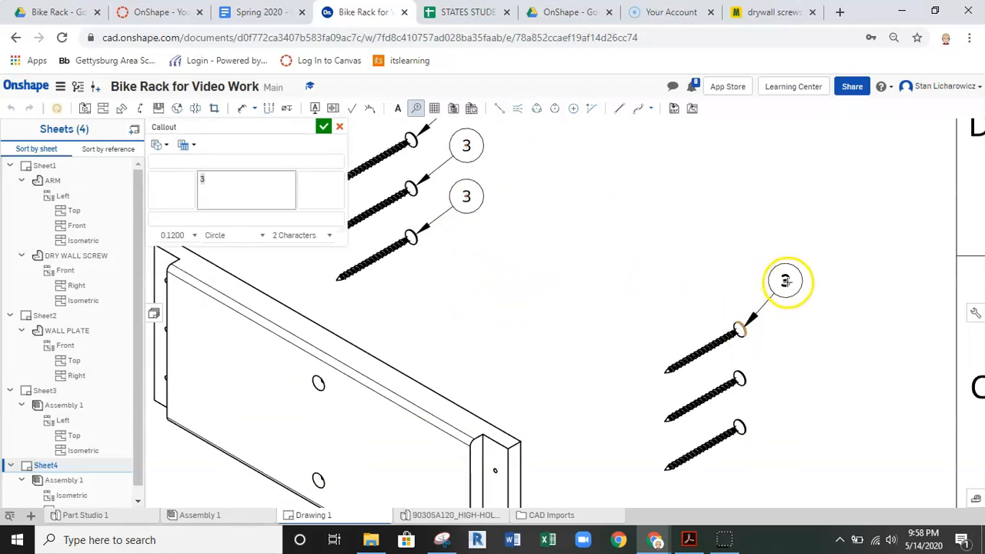
left_click(785, 282)
left_click(743, 375)
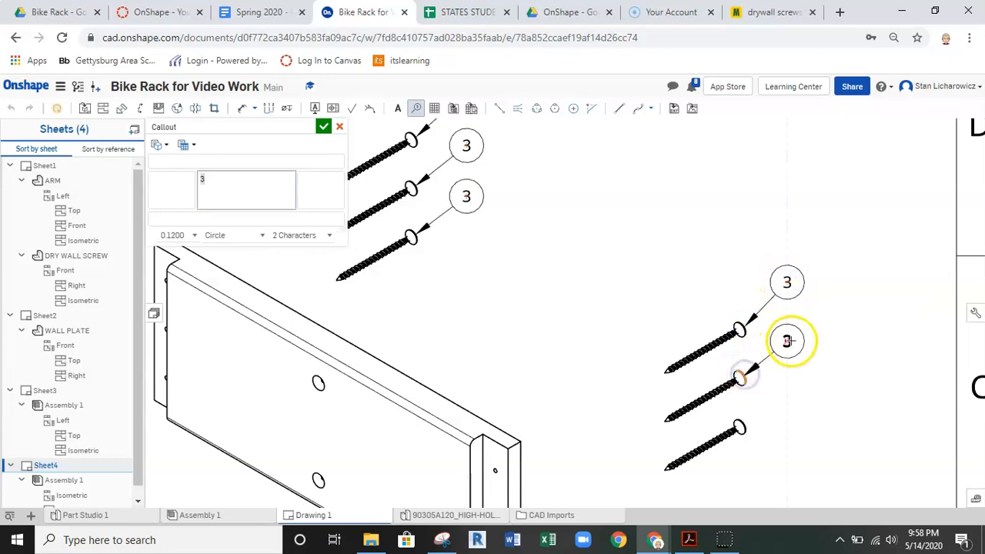
left_click(786, 341)
left_click(743, 426)
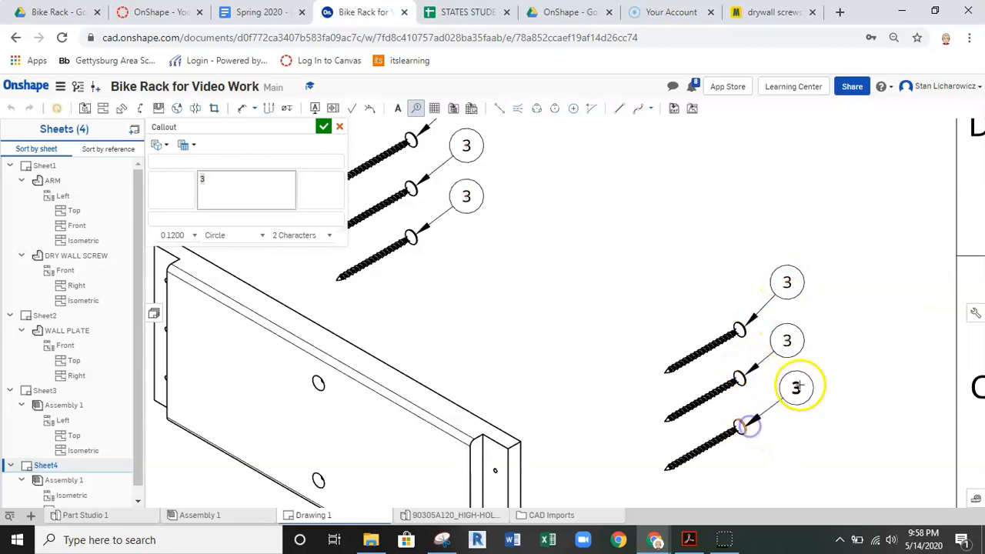
left_click(798, 385)
Add item number callouts to the wall plate and both arms, placing each above its part, and finish the callouts.
scroll(769, 402, "down", 3)
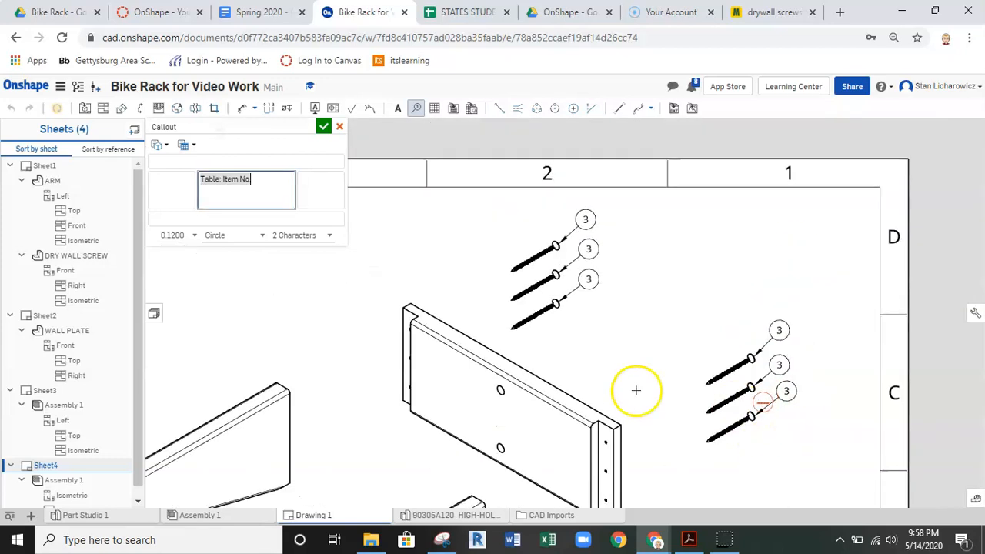
left_click(448, 320)
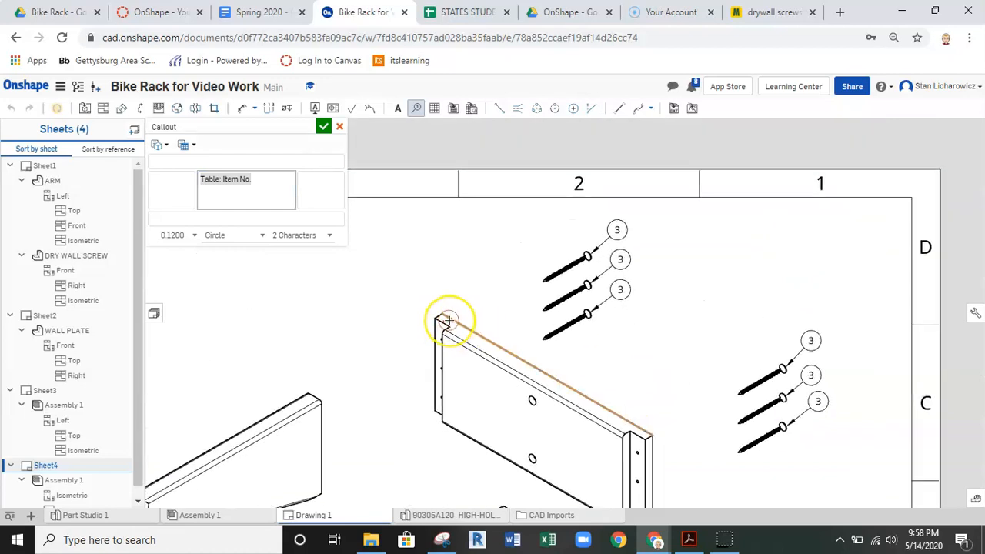
left_click(486, 275)
middle_click_drag(387, 341, 567, 268)
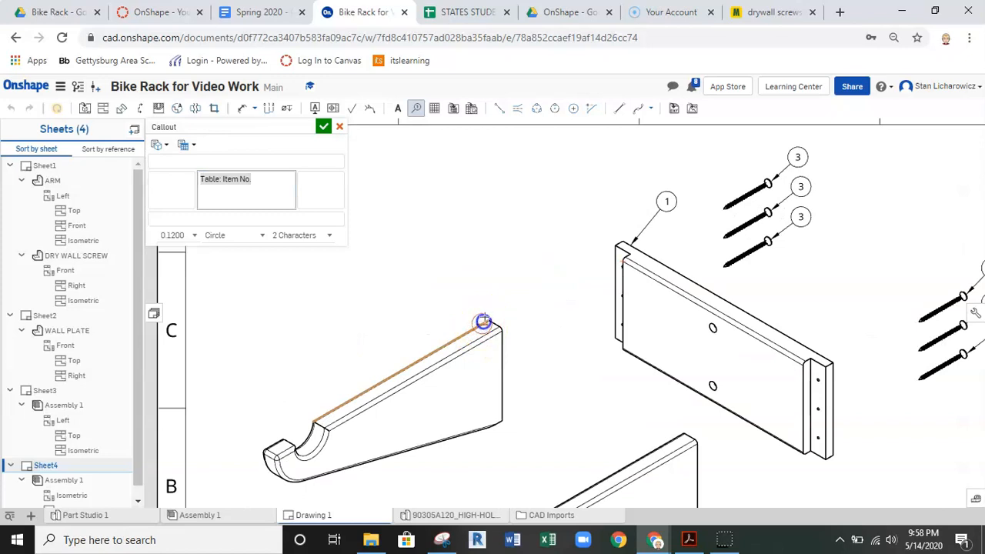
left_click(482, 321)
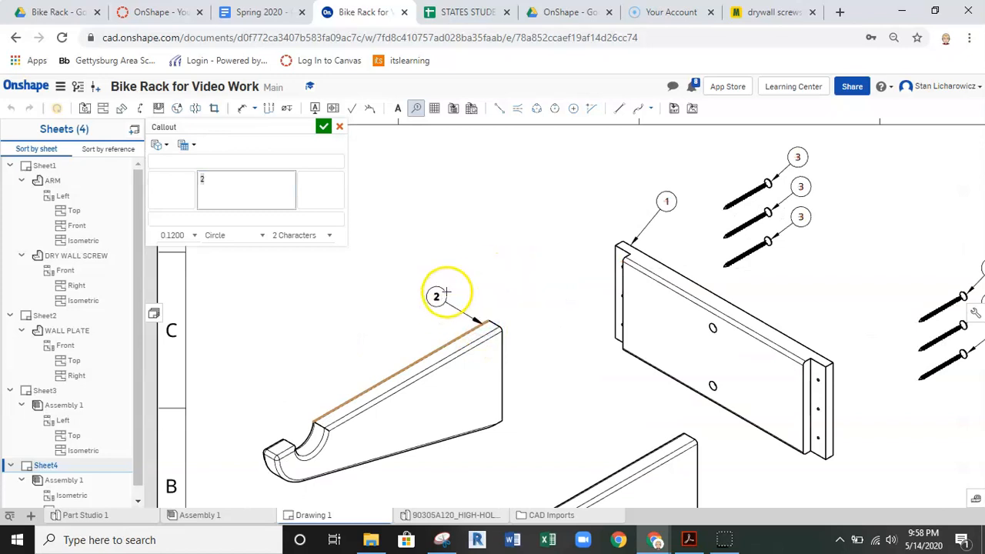
left_click(447, 290)
middle_click_drag(635, 396, 558, 261)
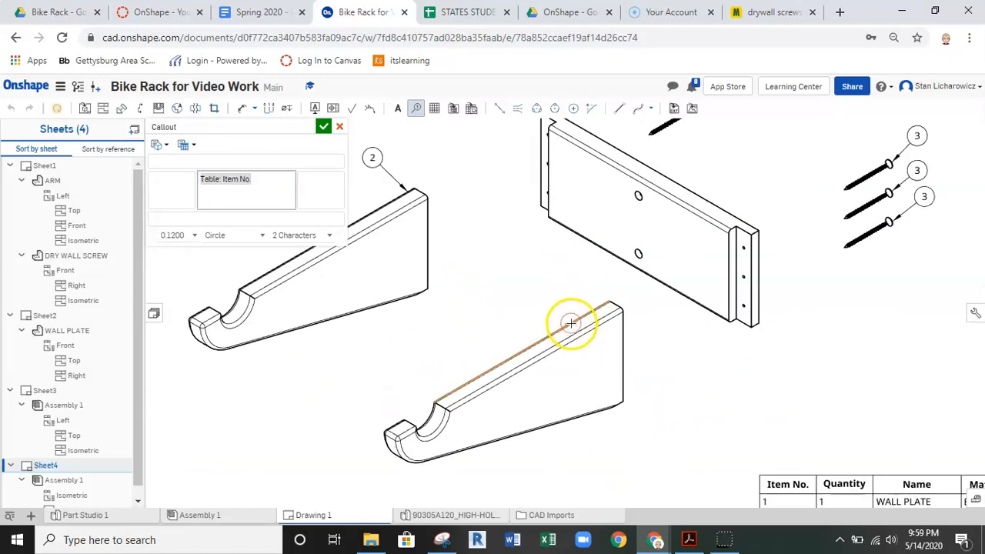
left_click(520, 305)
scroll(520, 306, "down", 2)
left_click(325, 130)
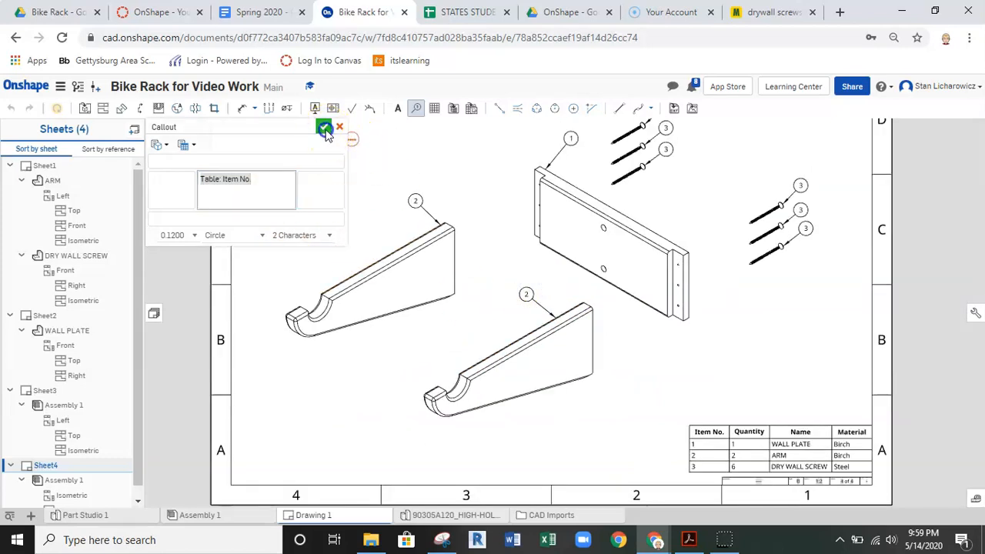
Show the scale label for the exploded isometric view through its view properties.
scroll(481, 279, "down", 2)
middle_click_drag(574, 284, 508, 351)
middle_click_drag(568, 358, 551, 310)
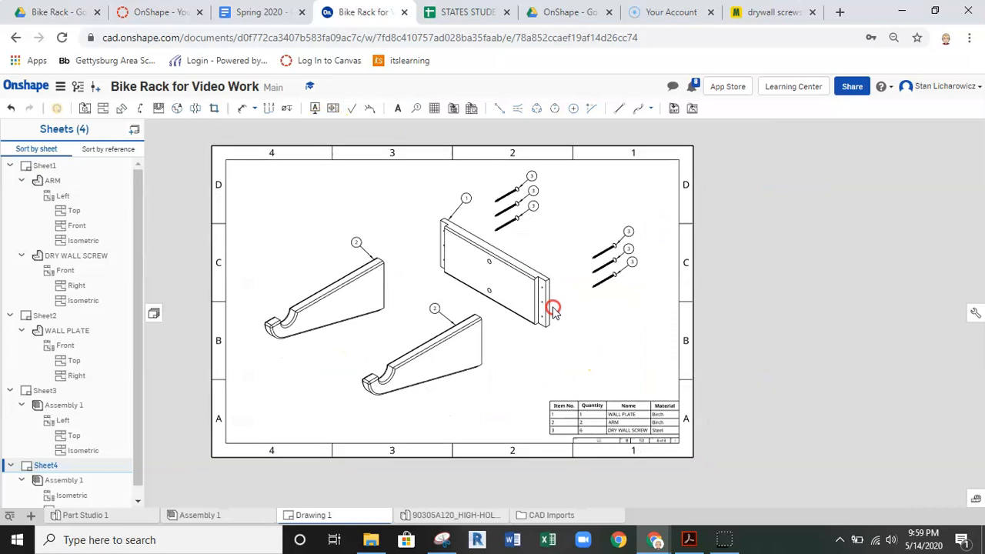
right_click(467, 382)
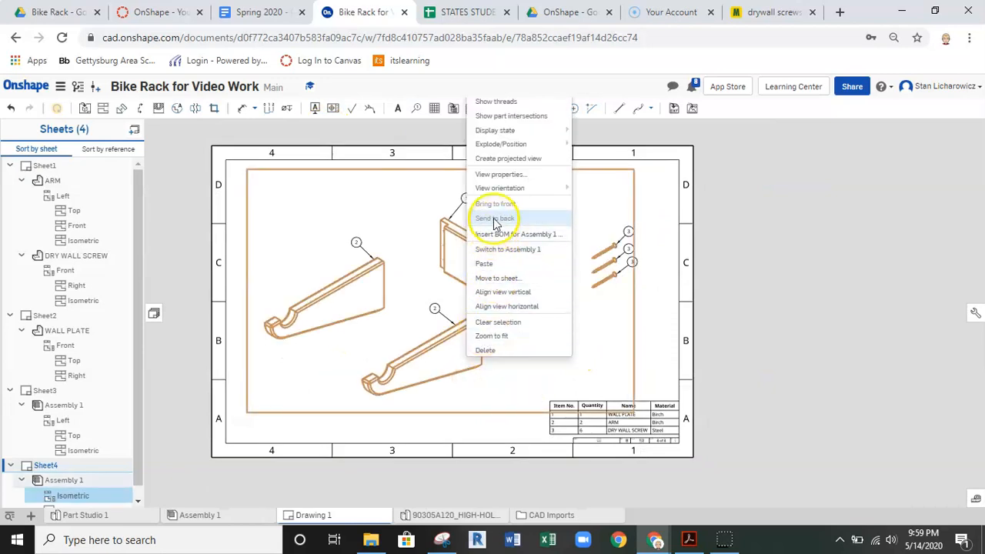
left_click(493, 176)
left_click(156, 361)
left_click(280, 126)
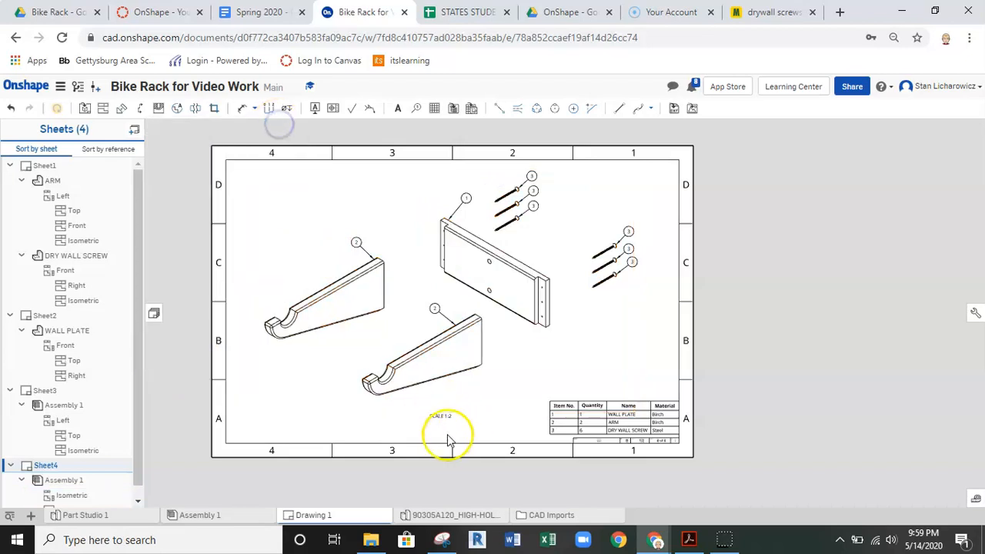
Place the BIKE RACK note directly above the scale label beneath the exploded view.
scroll(447, 437, "up", 5)
middle_click_drag(443, 425, 468, 390)
left_click(442, 344)
left_click(442, 343)
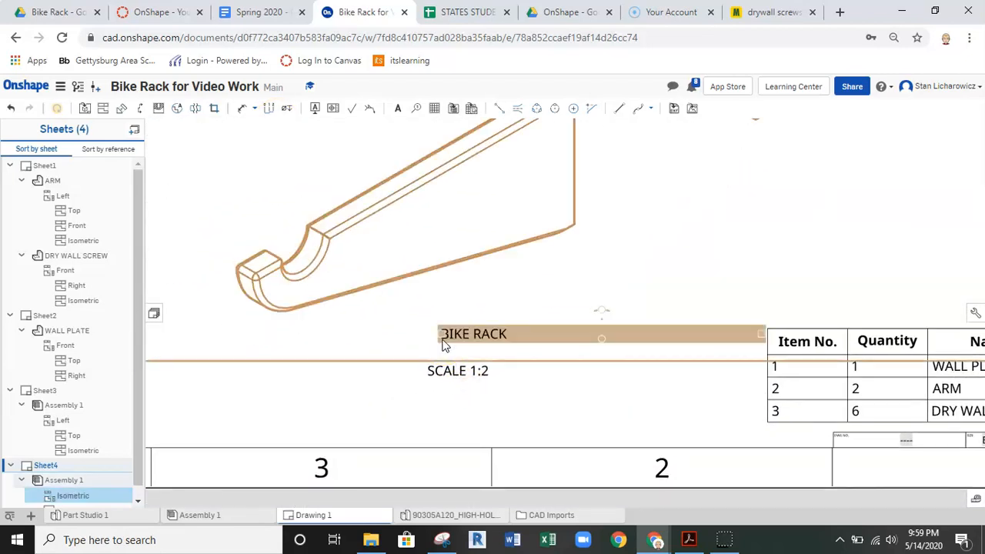
scroll(441, 350, "up", 2)
mouse_move(477, 327)
middle_mouse_down()
mouse_move(457, 340)
mouse_move(471, 315)
middle_mouse_up()
left_click_drag(457, 318, 442, 349)
scroll(477, 430, "down", 5)
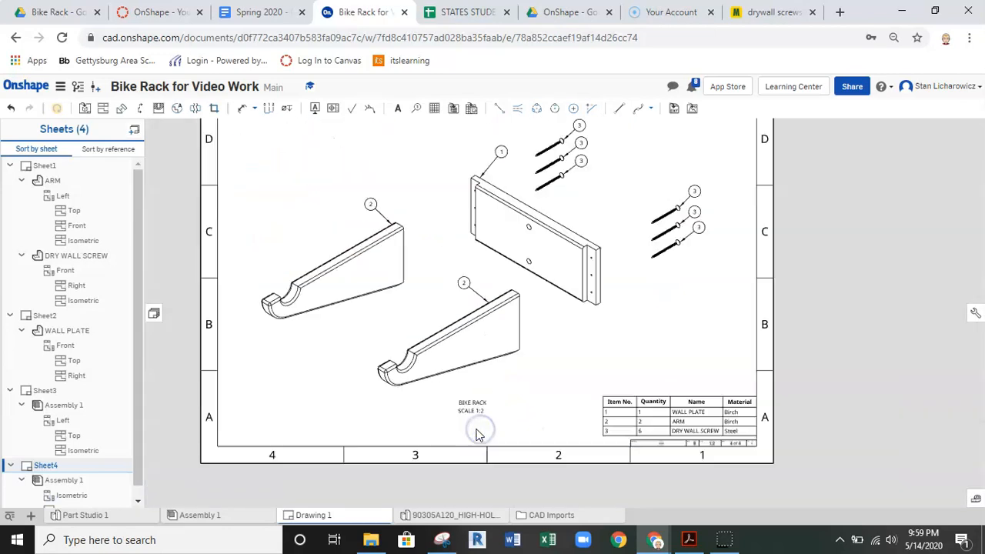
scroll(501, 355, "down", 1)
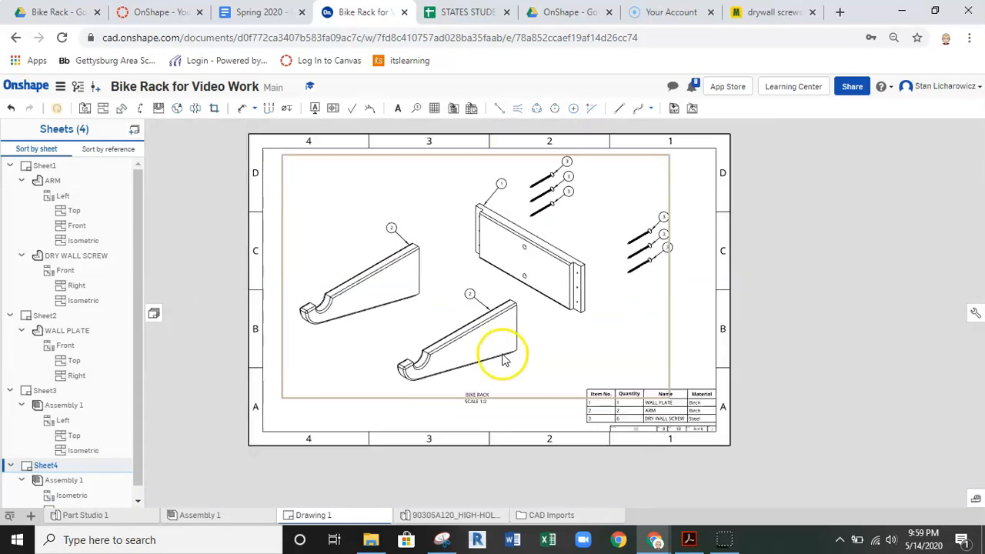
scroll(532, 420, "up", 1)
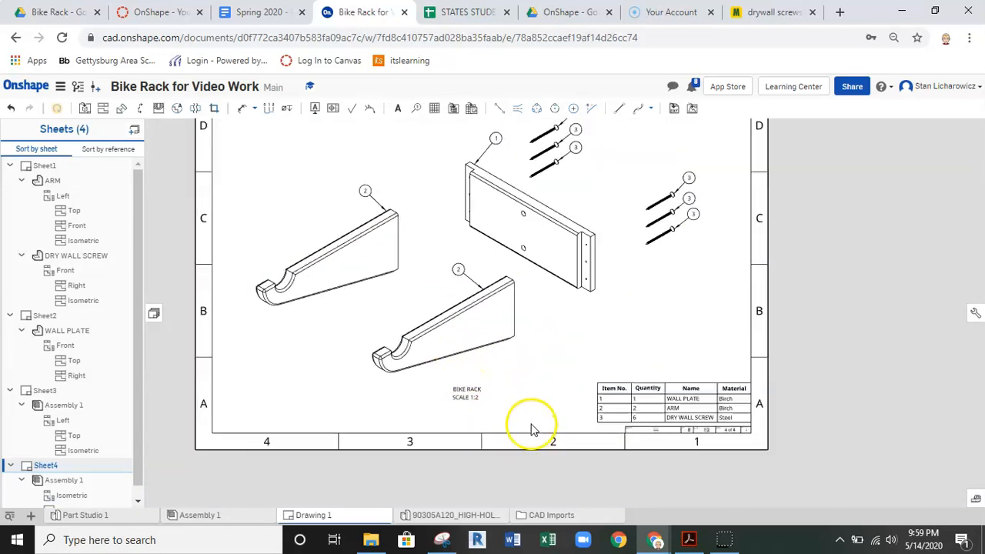
right_click_drag(532, 429, 528, 454)
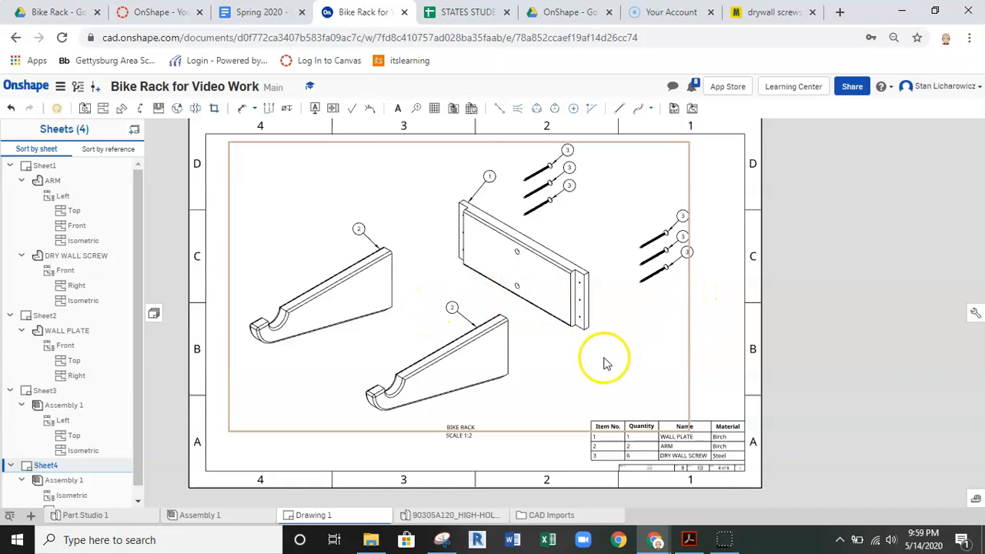
scroll(798, 347, "up", 3)
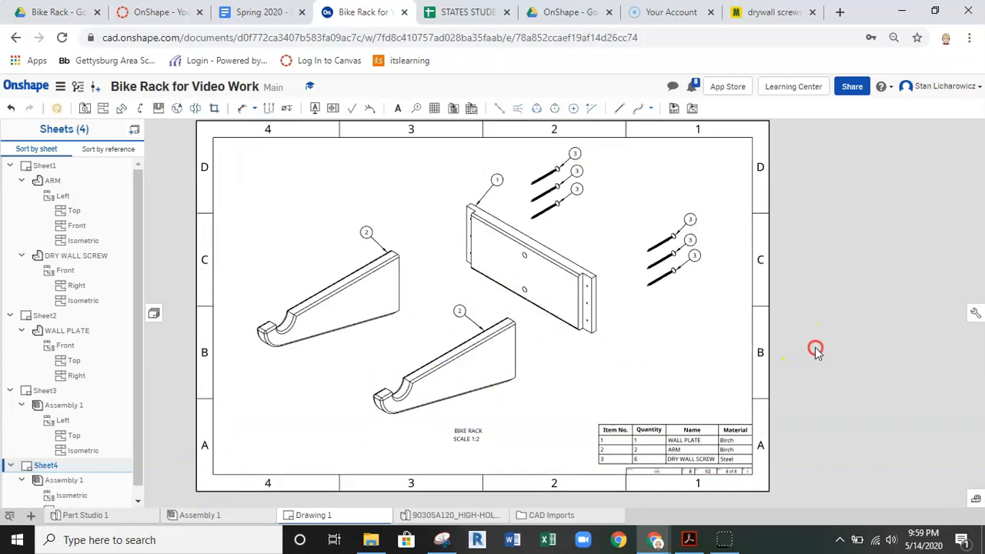
scroll(814, 352, "down", 3)
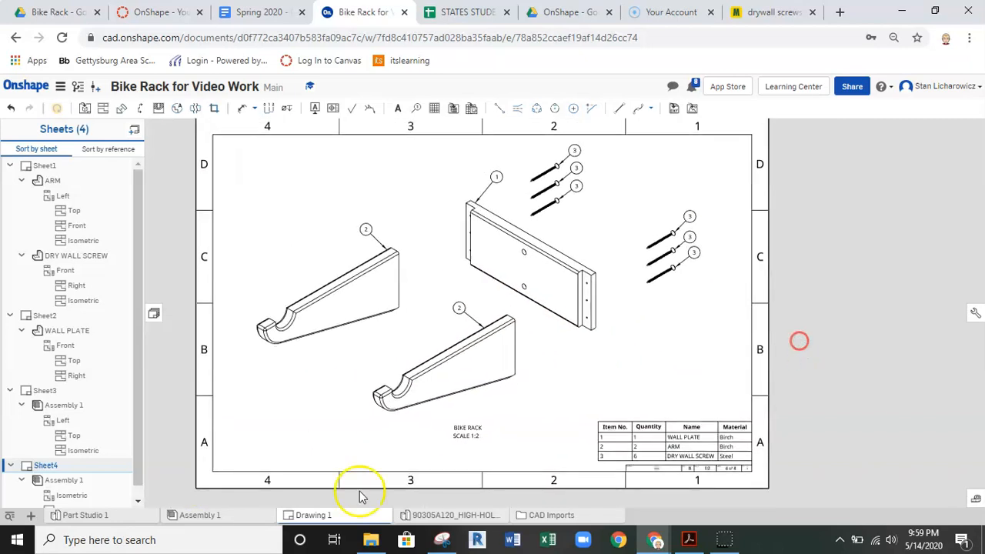
Add the note APPLY GLUE TO RABBET JOINT AT ASSEMBLY just below the right end of the wall plate.
scroll(610, 323, "up", 3)
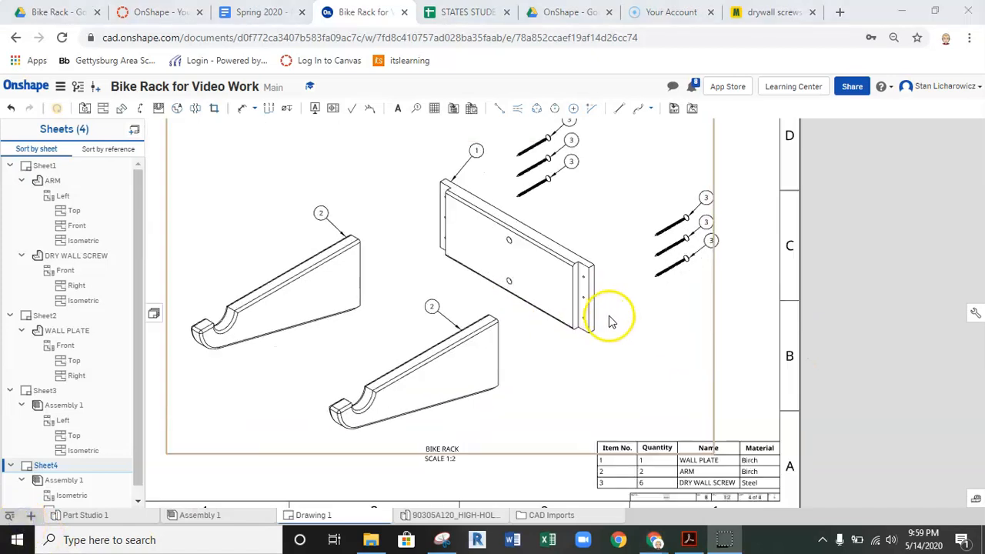
left_click(398, 108)
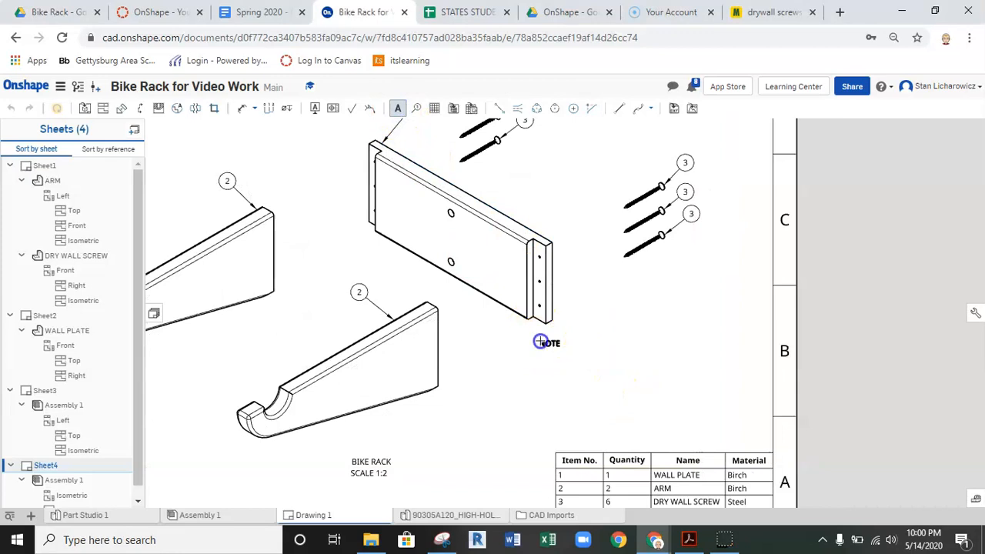
left_click(541, 341)
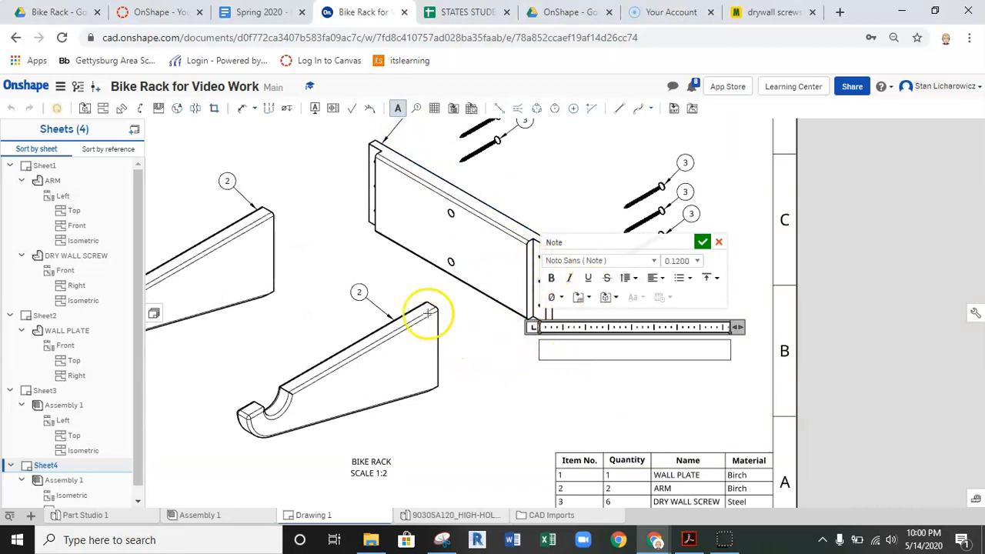
scroll(548, 346, "up", 3)
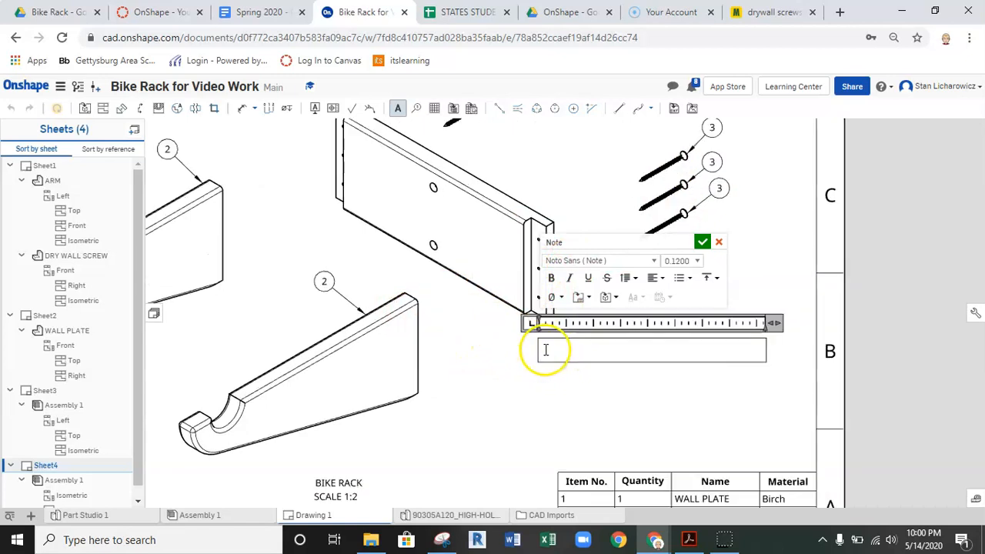
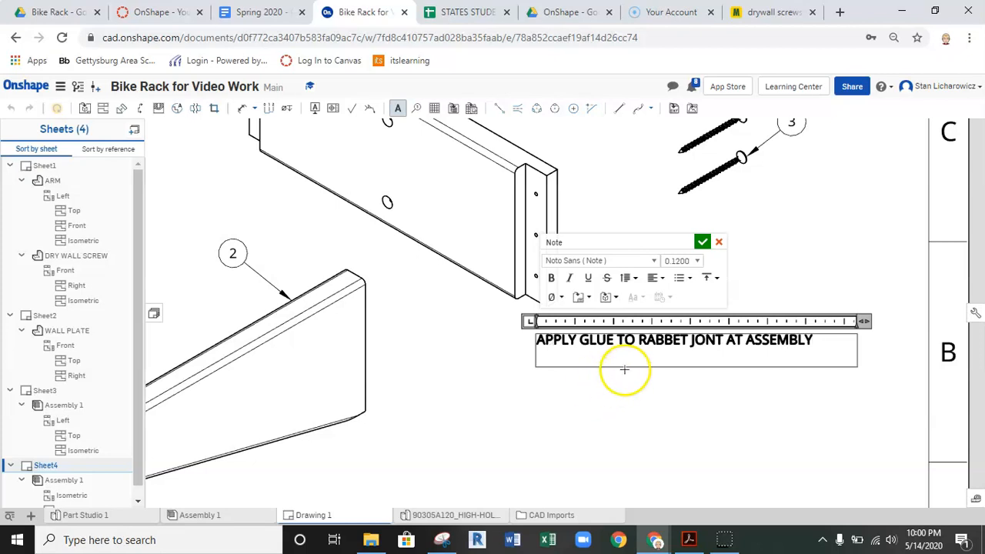
left_click(704, 340)
type("I")
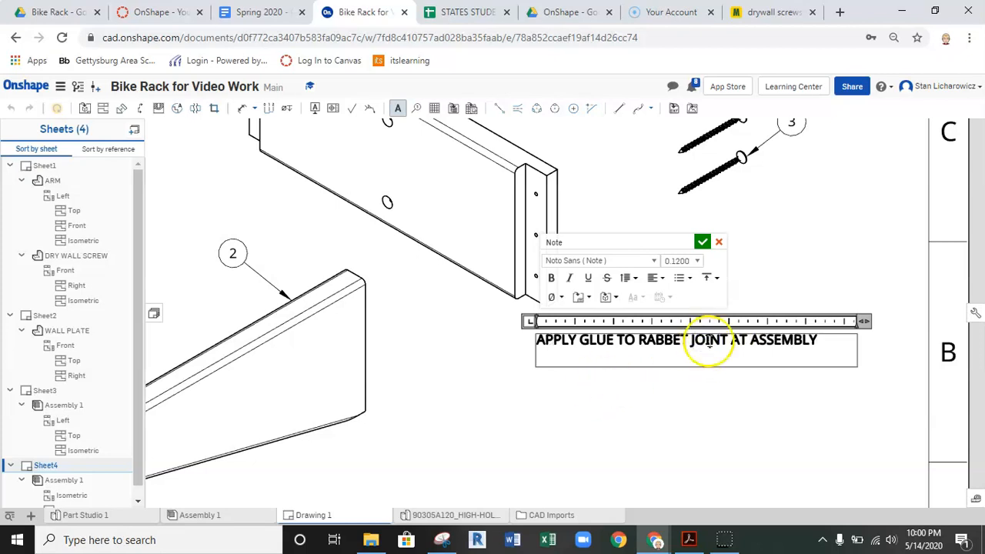
left_click(701, 244)
key("Escape")
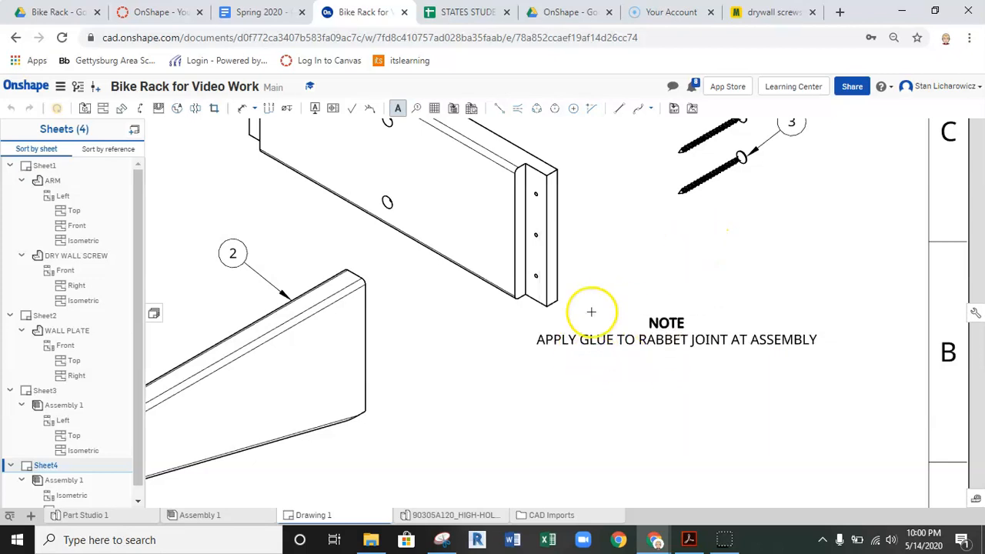
key("Escape")
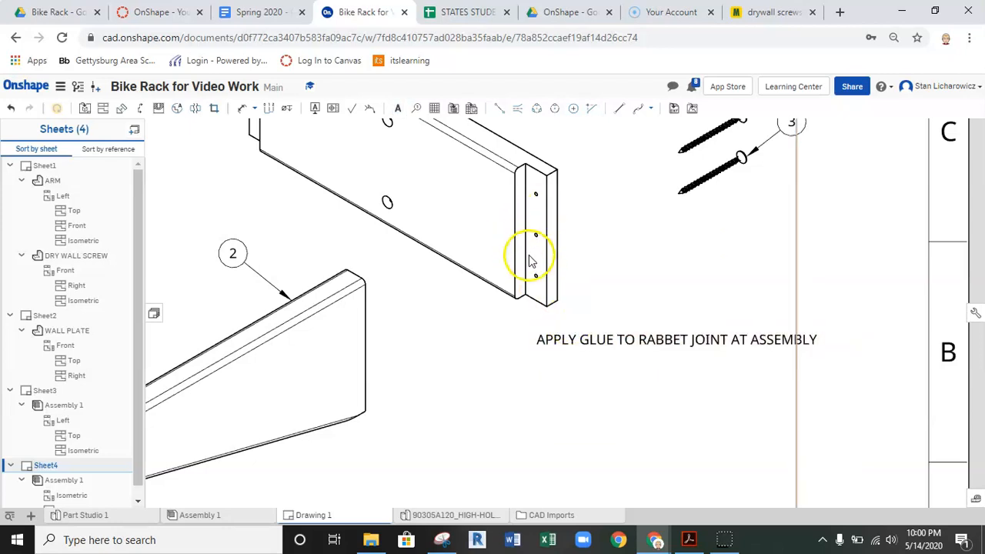
Add a leader from the glue note to the wall plate's lower front edge and move the note slightly down and right.
scroll(501, 377, "down", 2)
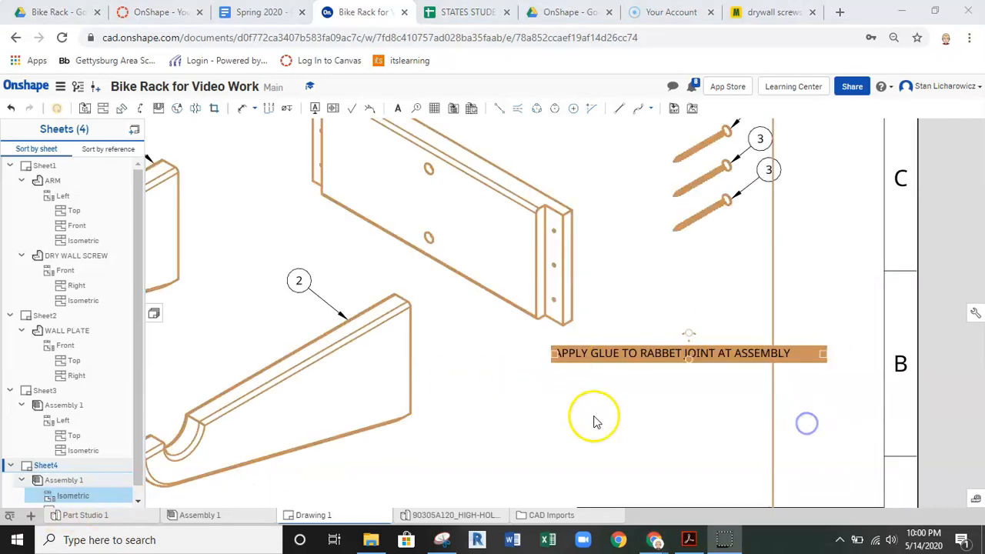
left_click(593, 416)
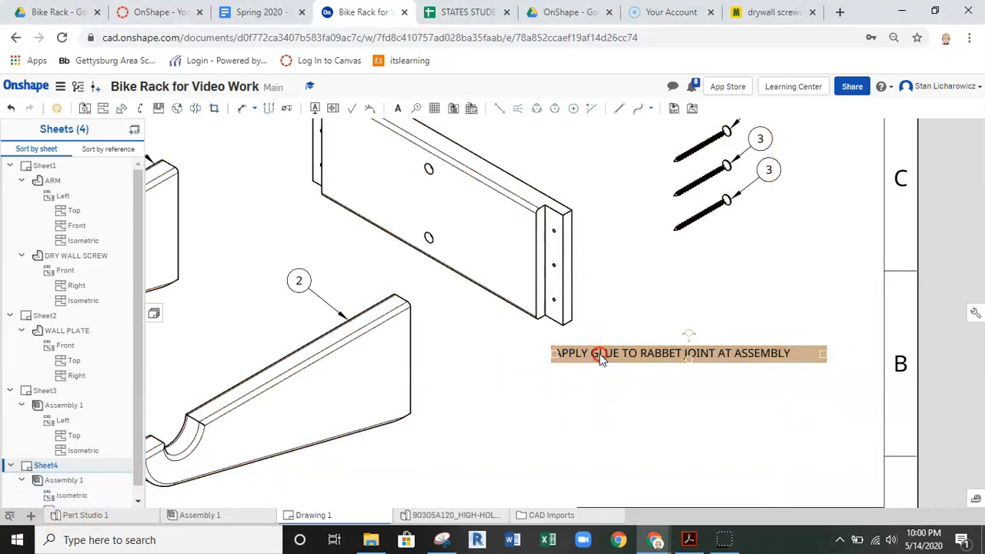
right_click(599, 360)
left_click(633, 399)
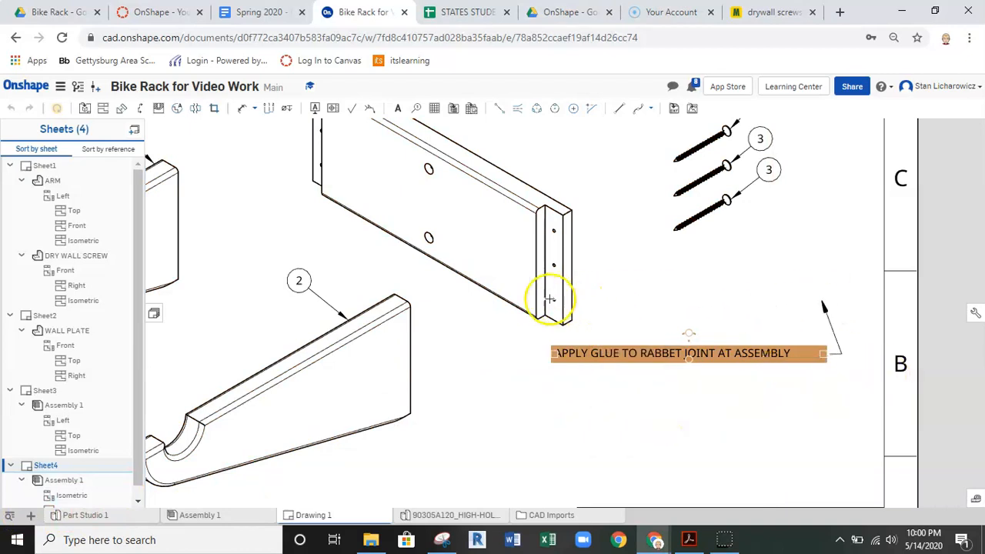
left_click(525, 309)
left_click_drag(590, 359, 639, 370)
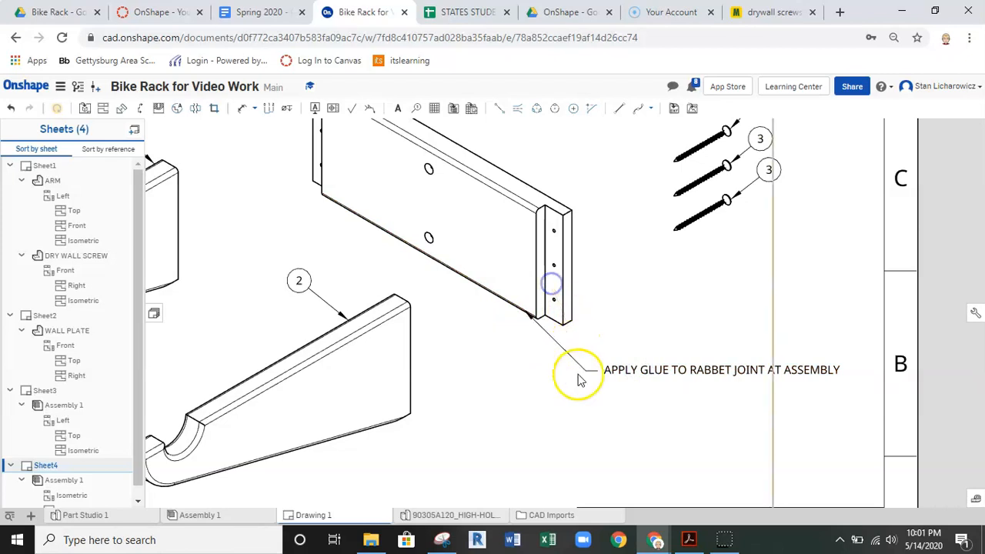
Reattach the glue note's leader tip to the right rabbet face of the wall plate, near the lowest screw hole.
scroll(545, 321, "up", 2)
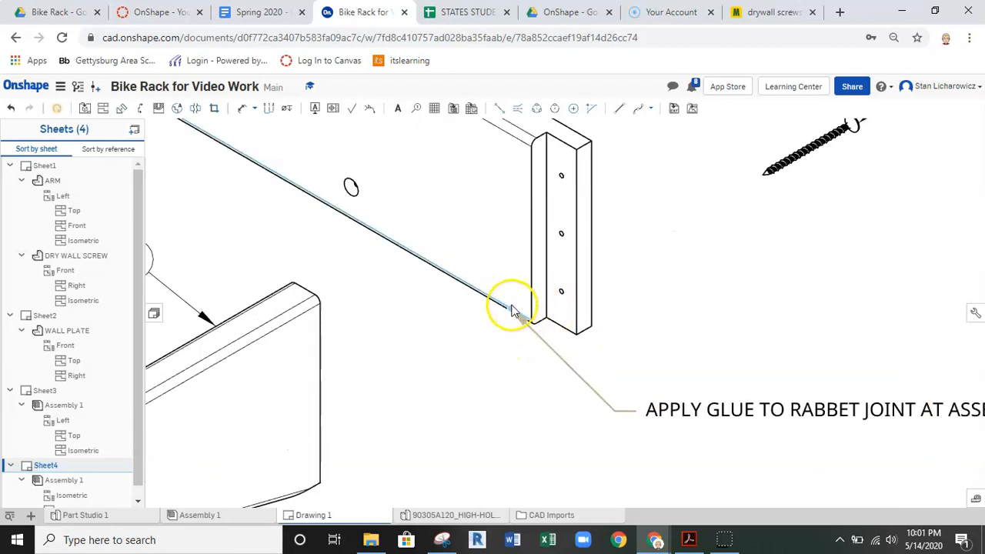
left_click_drag(598, 299, 567, 293)
scroll(638, 330, "down", 3)
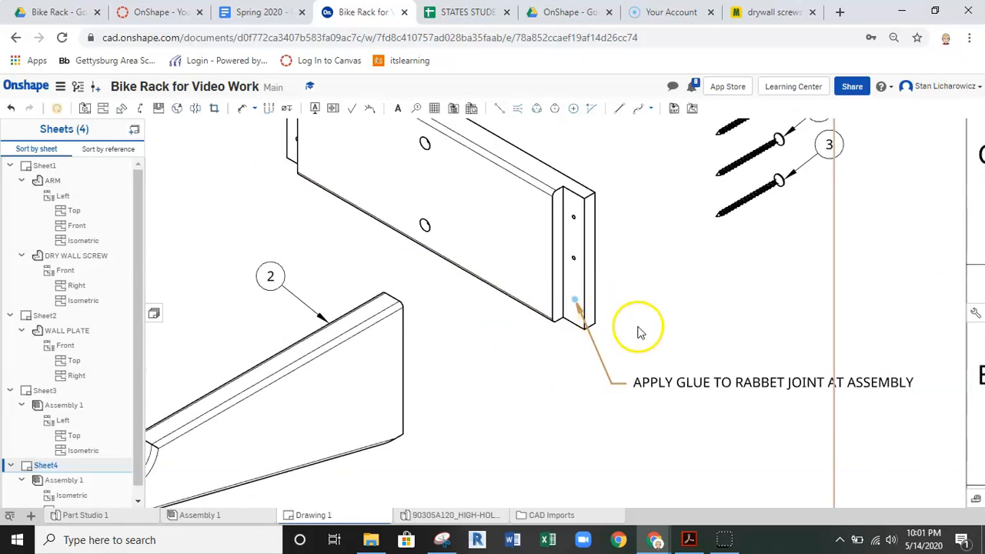
Place a copy of the glue note with its leader above the left arm, to the left of the wall plate.
scroll(699, 385, "down", 3)
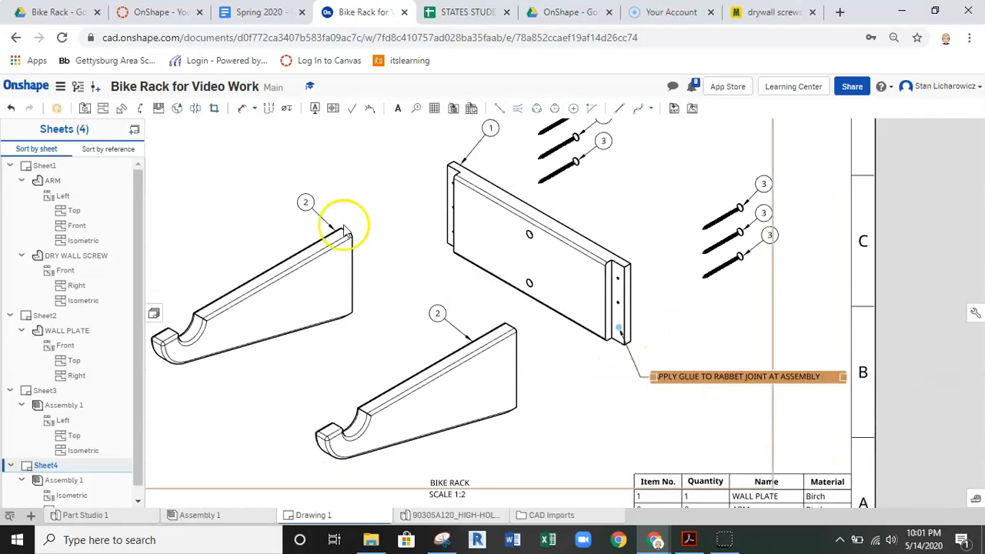
left_click(350, 187)
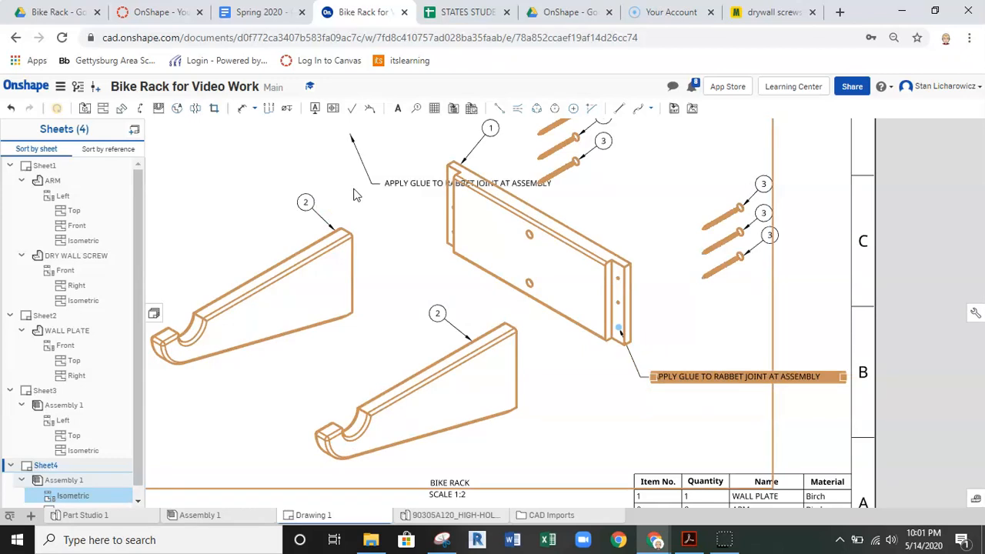
left_click(243, 162)
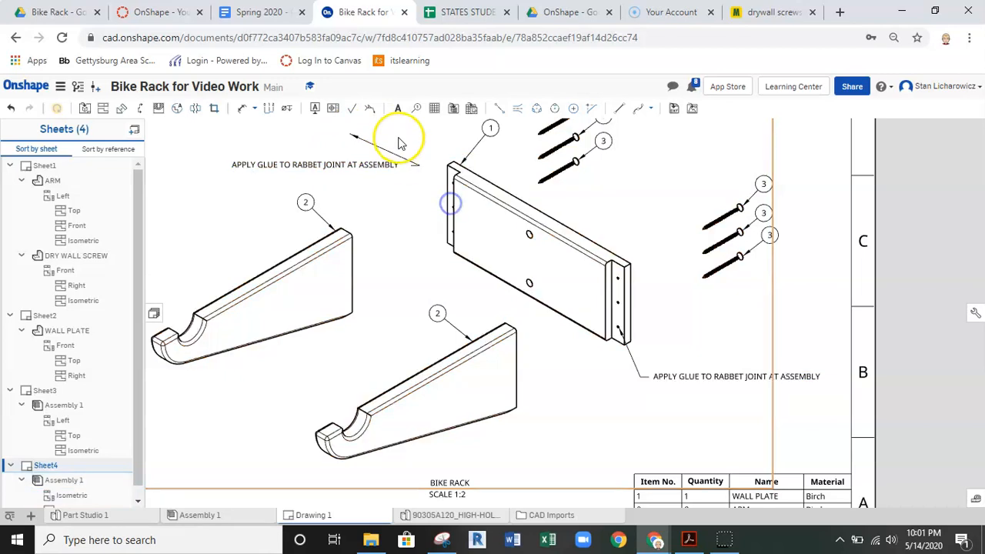
Attach the copied glue note's leader to the outer vertical edge at the wall plate's left end.
middle_click_drag(400, 136, 364, 182)
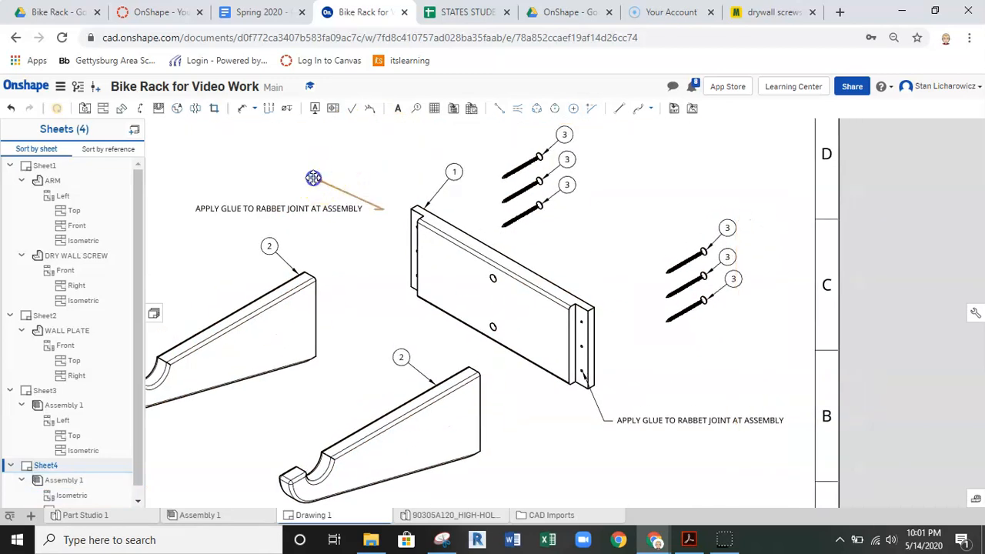
scroll(416, 245, "up", 8)
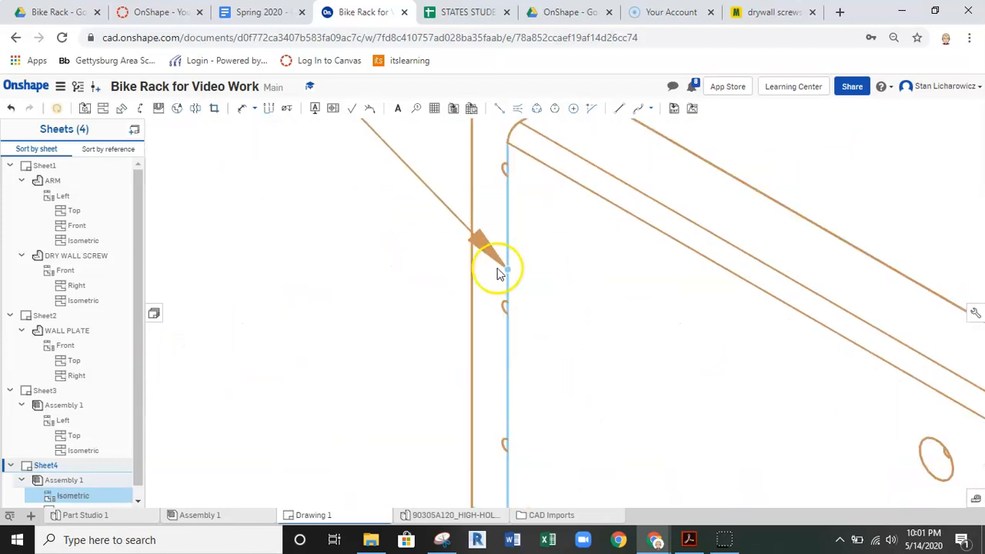
left_click_drag(507, 269, 473, 297)
left_click(477, 312)
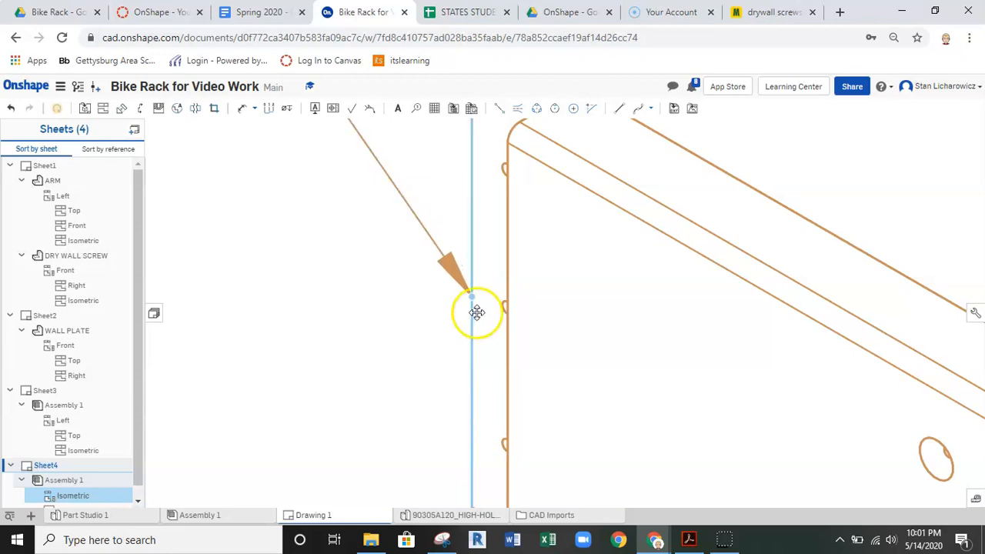
scroll(404, 333, "down", 6)
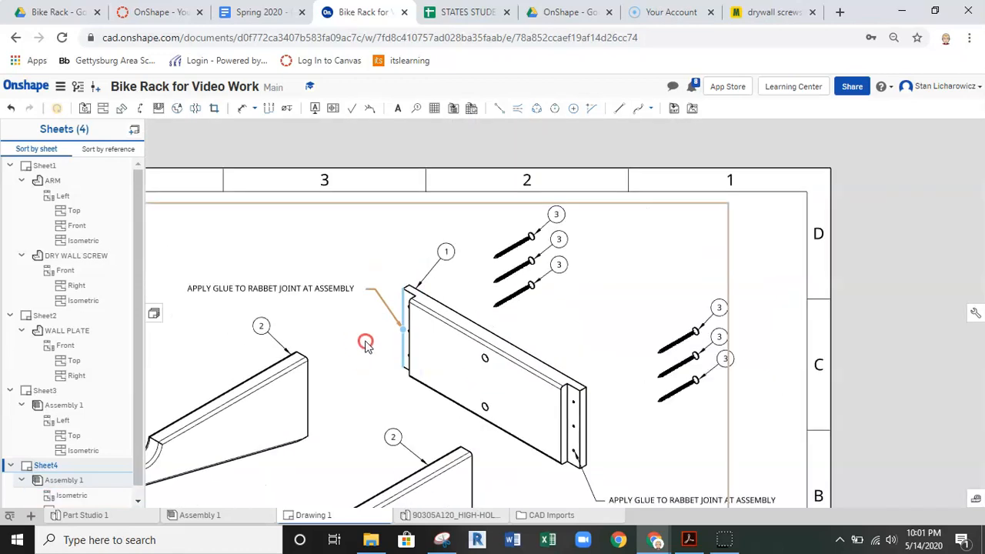
Collapse the Sheet3, Sheet2 and DRY WALL SCREW entries in the sheet tree.
scroll(412, 272, "up", 1)
scroll(331, 177, "down", 2)
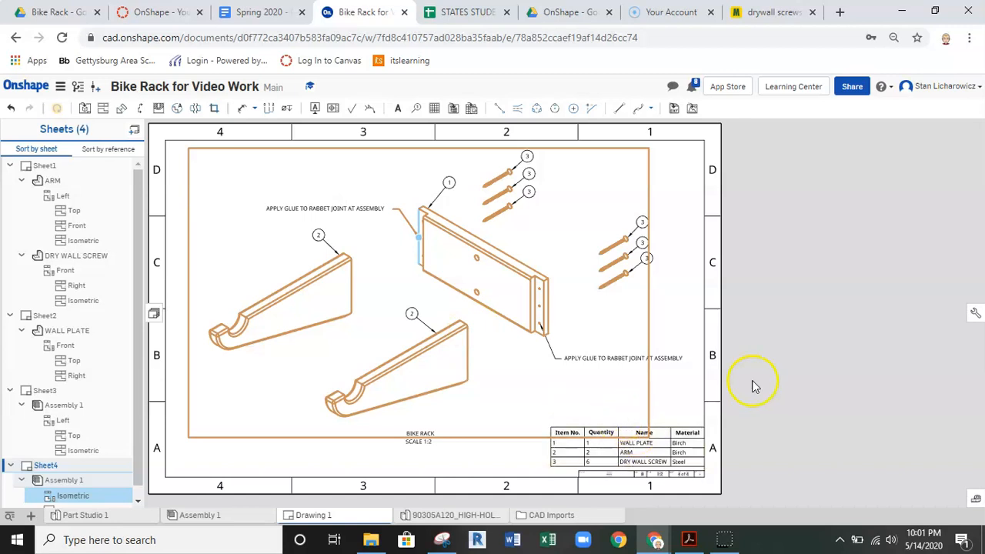
scroll(472, 465, "down", 2)
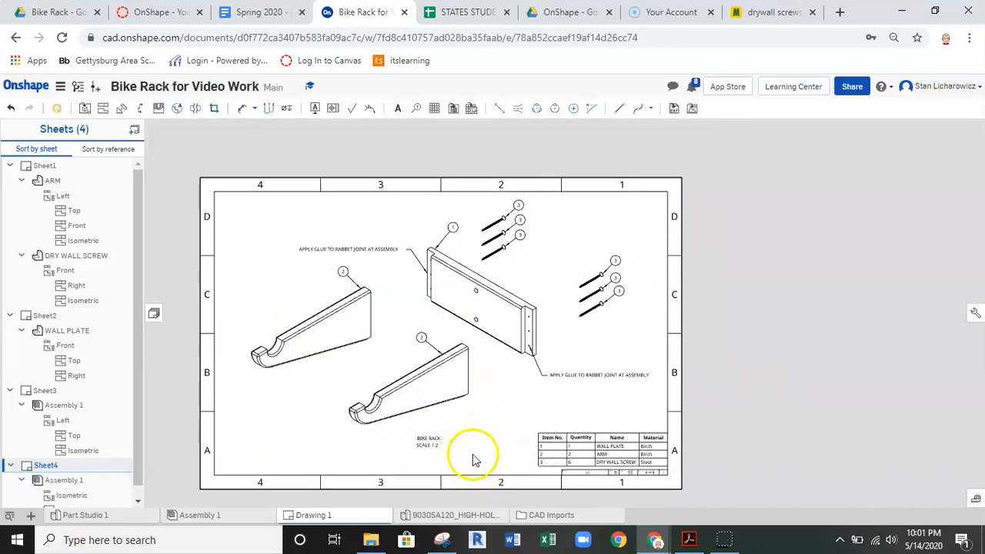
middle_click_drag(349, 454, 355, 435)
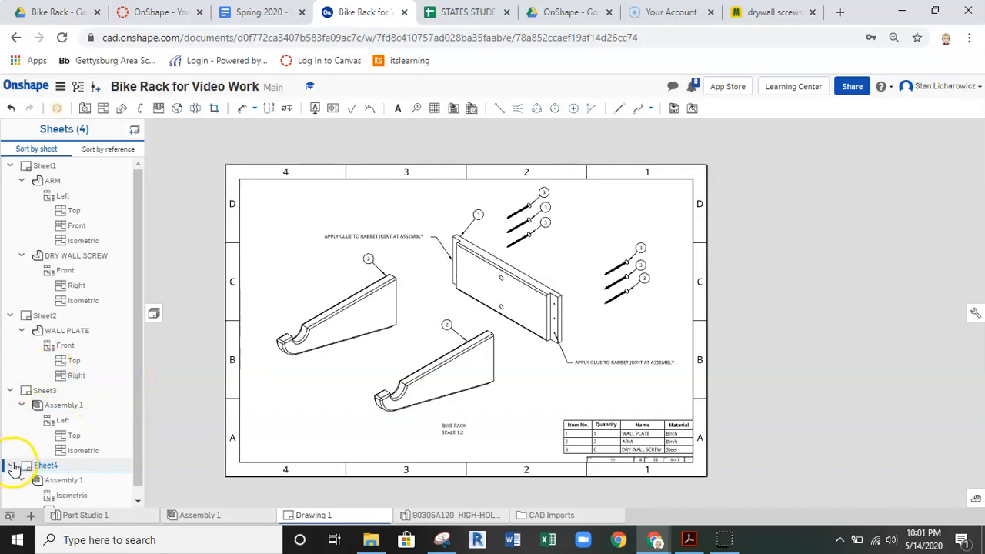
left_click(10, 391)
left_click(10, 316)
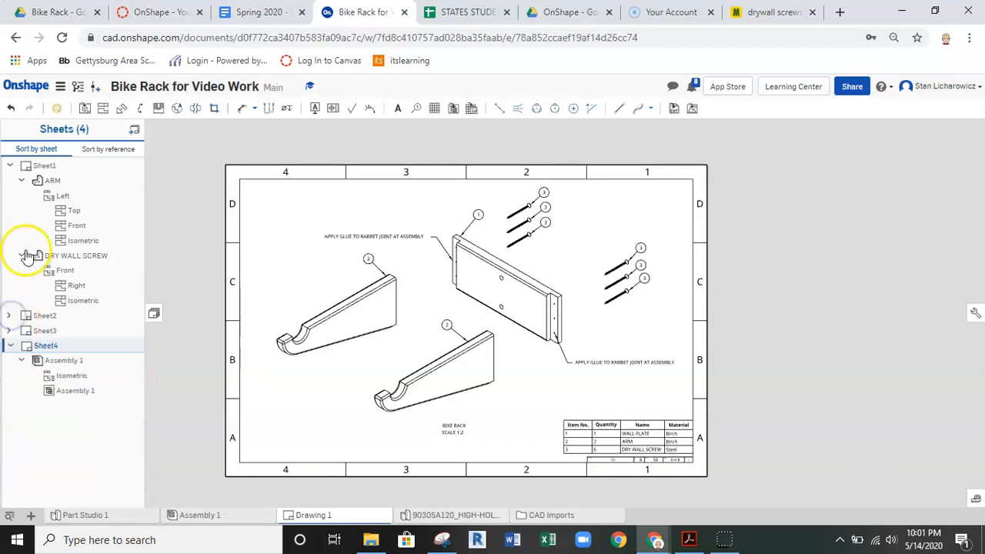
left_click(21, 255)
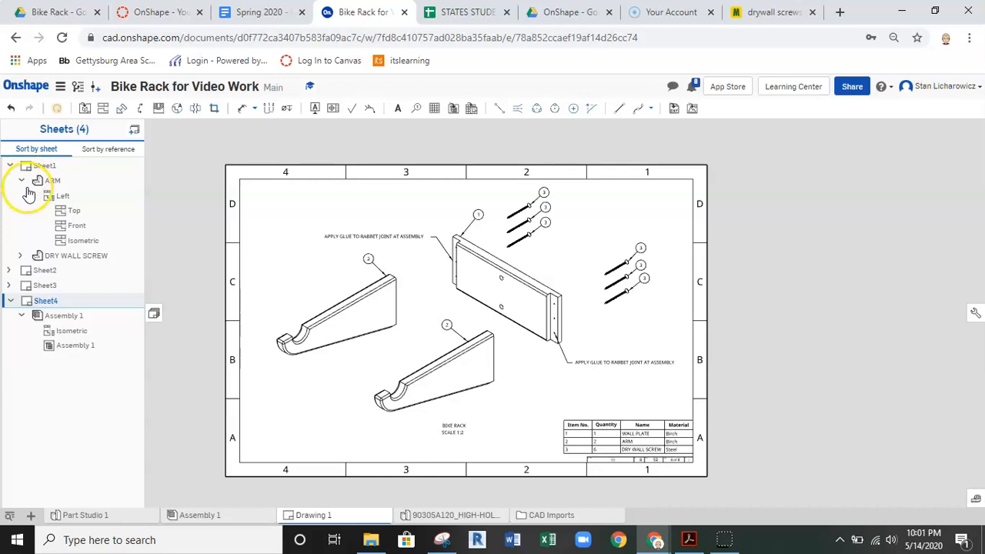